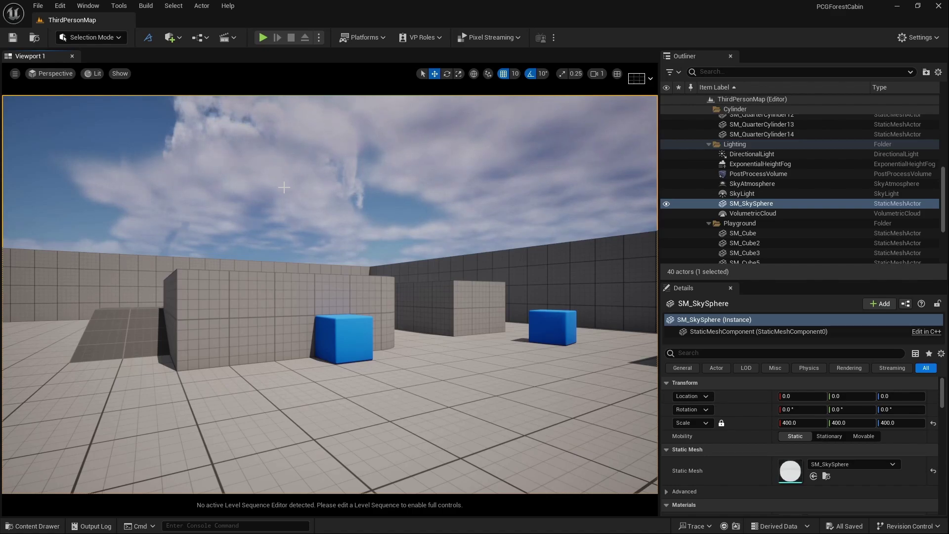
# Step: Create a Cine Camera Actor at the current view and look through it in the viewport
pyautogui.click(17, 74)
pyautogui.moveTo(104, 278)
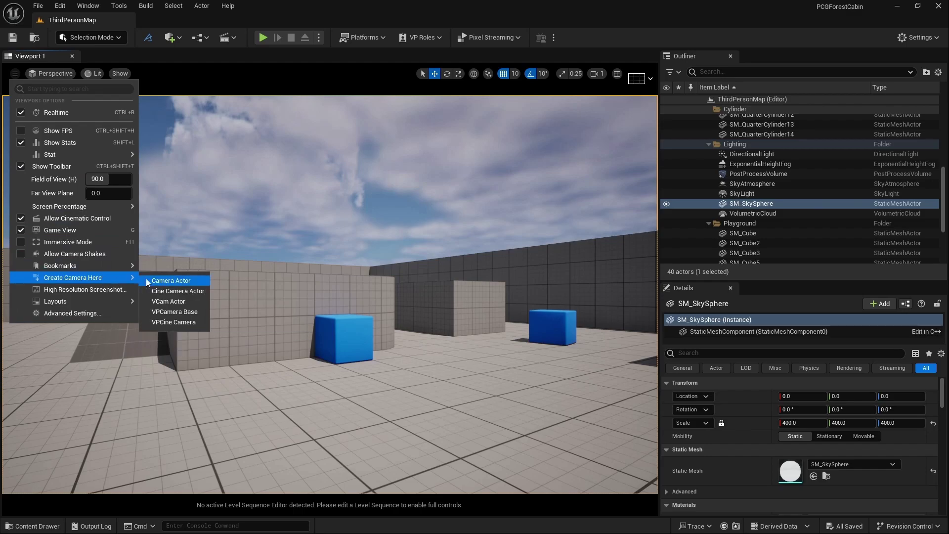
pyautogui.click(176, 290)
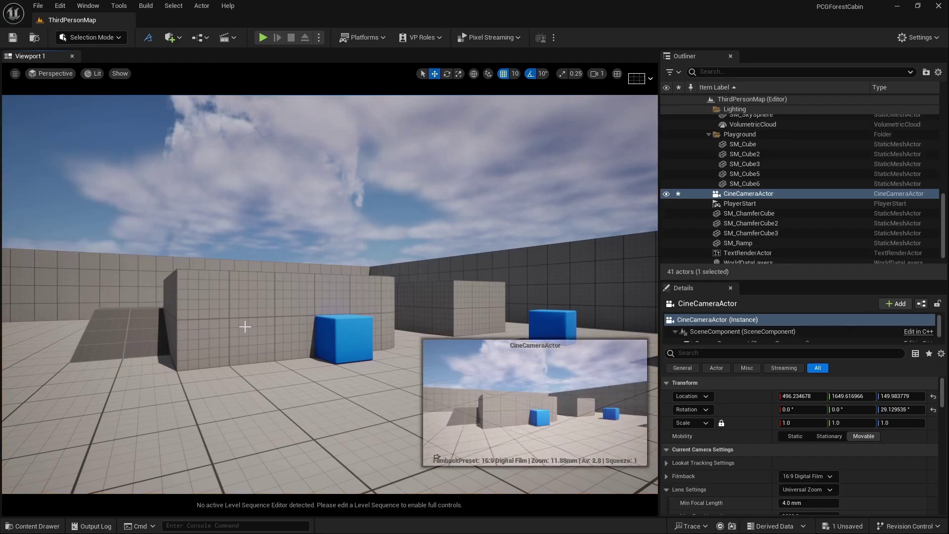
pyautogui.click(63, 77)
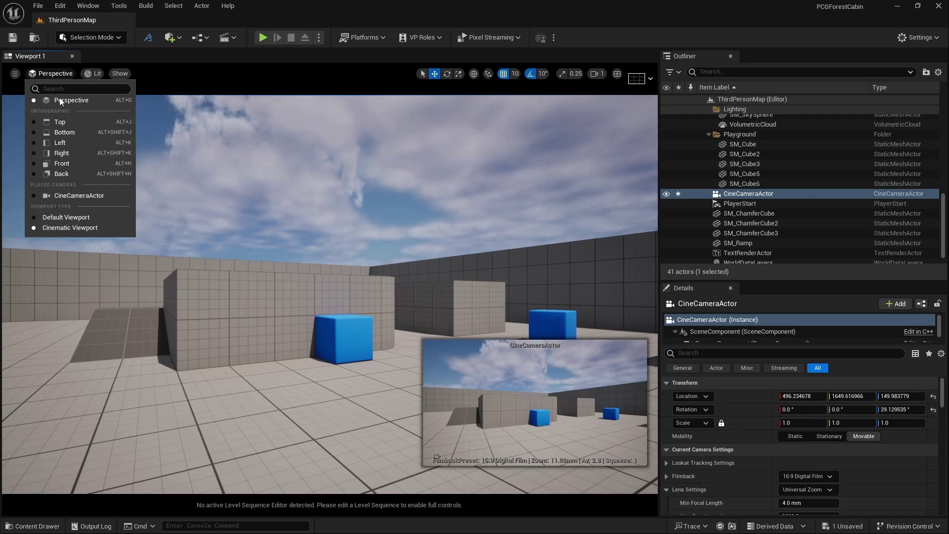
pyautogui.click(75, 195)
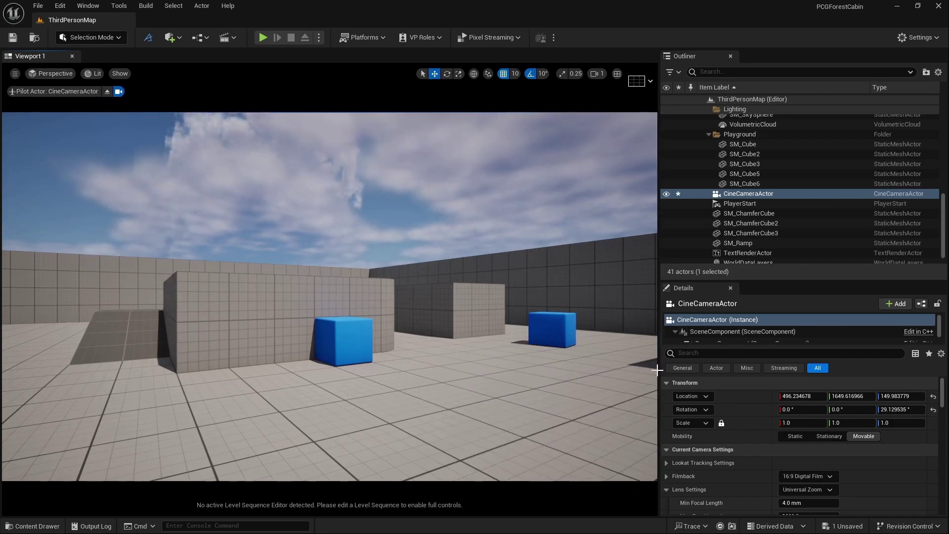
# Step: Set the cine camera's focus method to Tracking and pick the nearer blue cube, SM_ChamferCube, as the actor to track
pyautogui.click(814, 475)
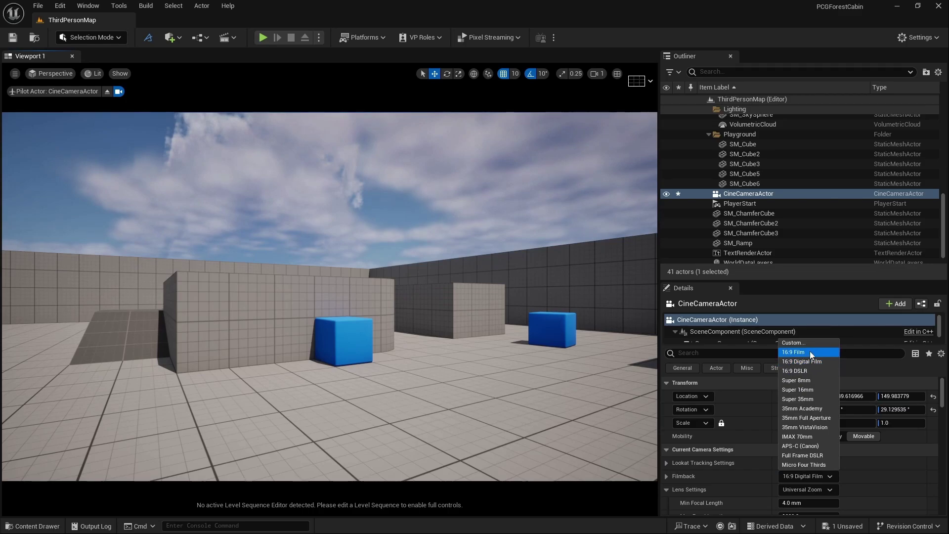
pyautogui.press('Escape')
pyautogui.scroll(-3, 761, 485)
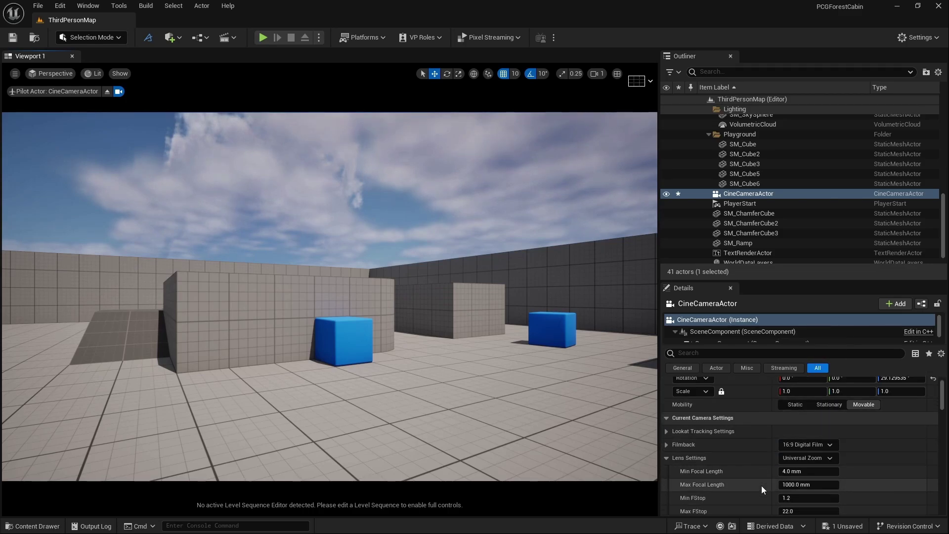
pyautogui.scroll(-4, 761, 485)
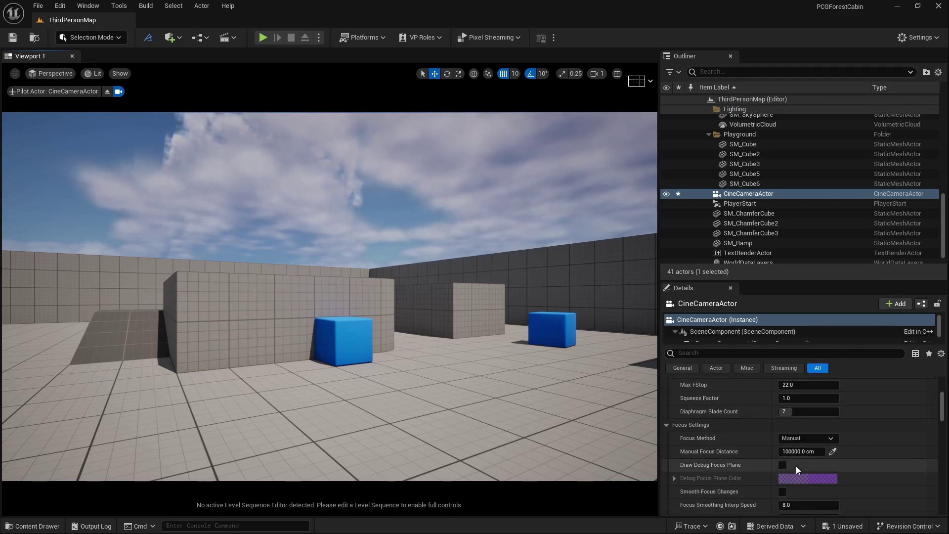
pyautogui.click(820, 439)
pyautogui.click(813, 466)
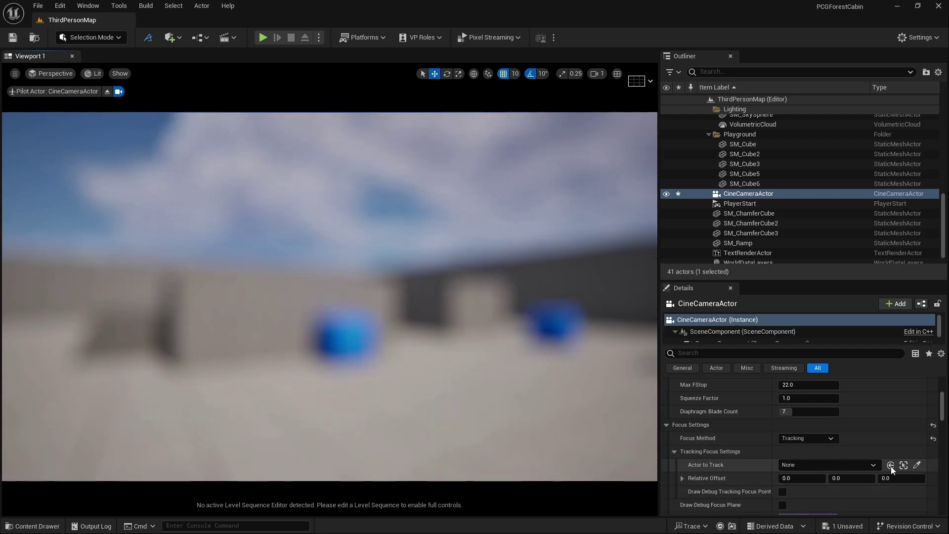
pyautogui.click(916, 465)
pyautogui.click(395, 341)
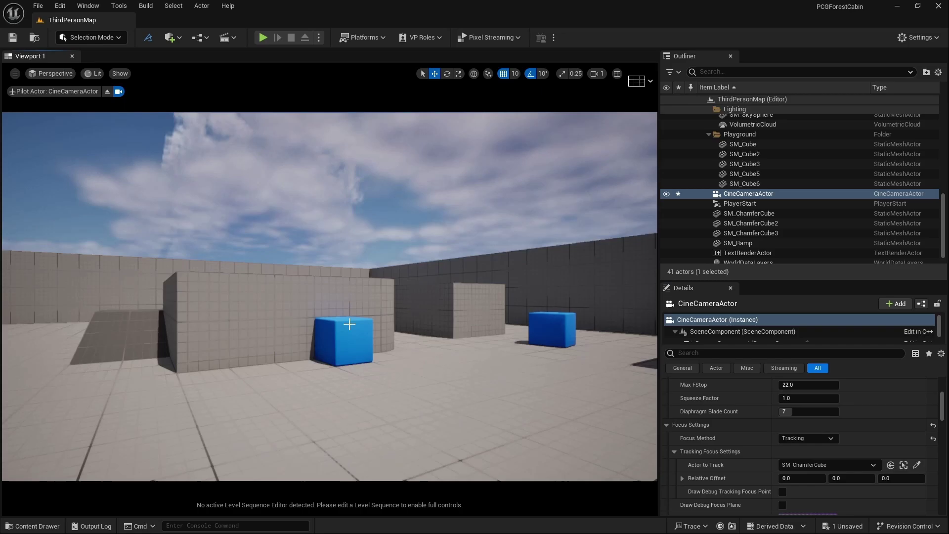
# Step: Set the camera's current focal length to 28 and reframe the piloted camera around the blue cube
pyautogui.scroll(-4, 733, 455)
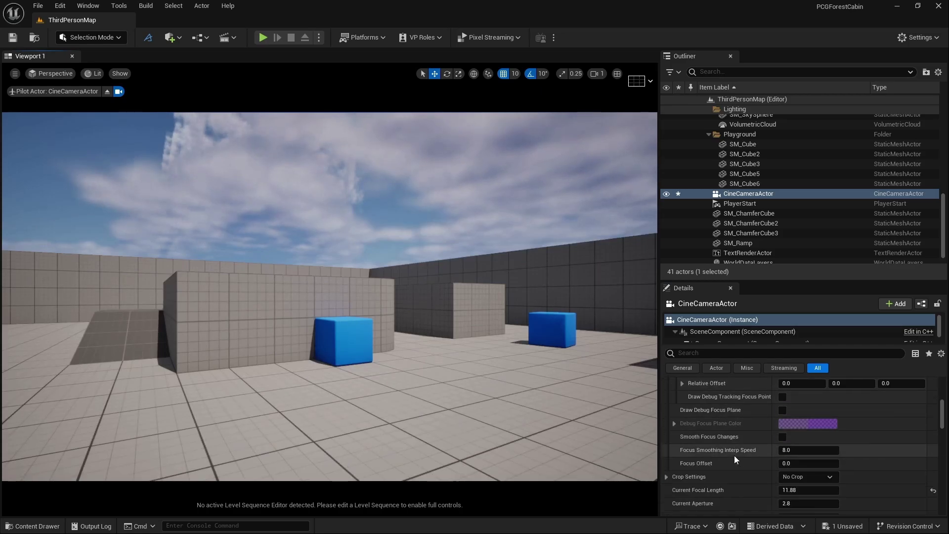
pyautogui.scroll(-1, 761, 454)
pyautogui.click(797, 475)
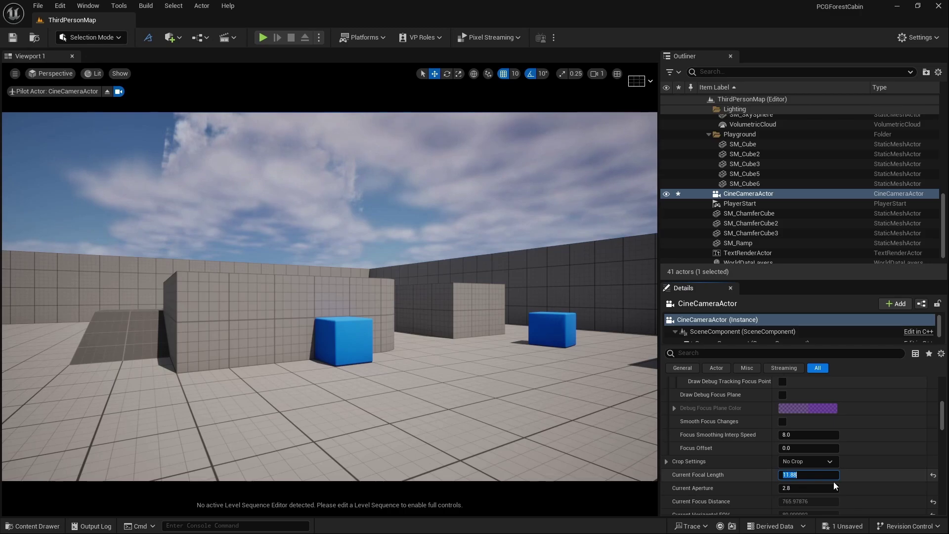
pyautogui.write('28')
pyautogui.press('Return')
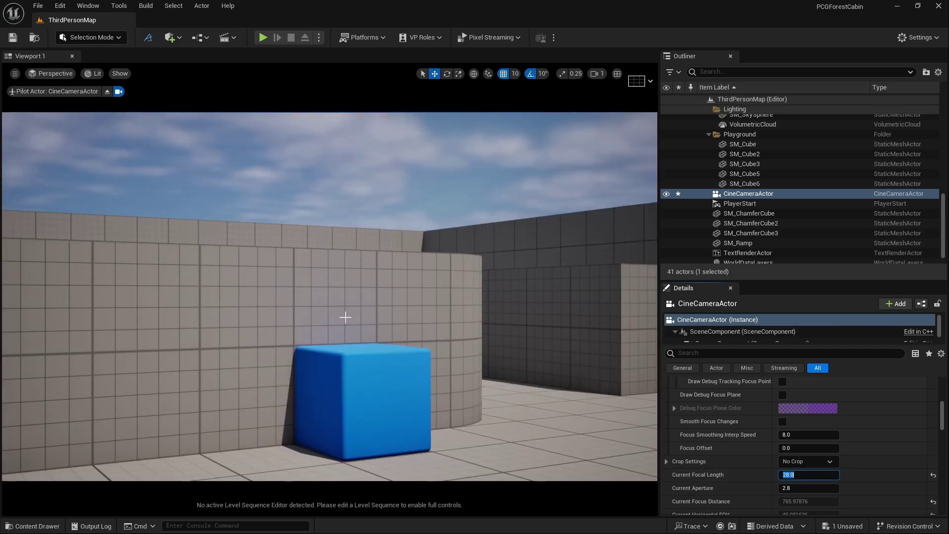
pyautogui.scroll(5, 729, 425)
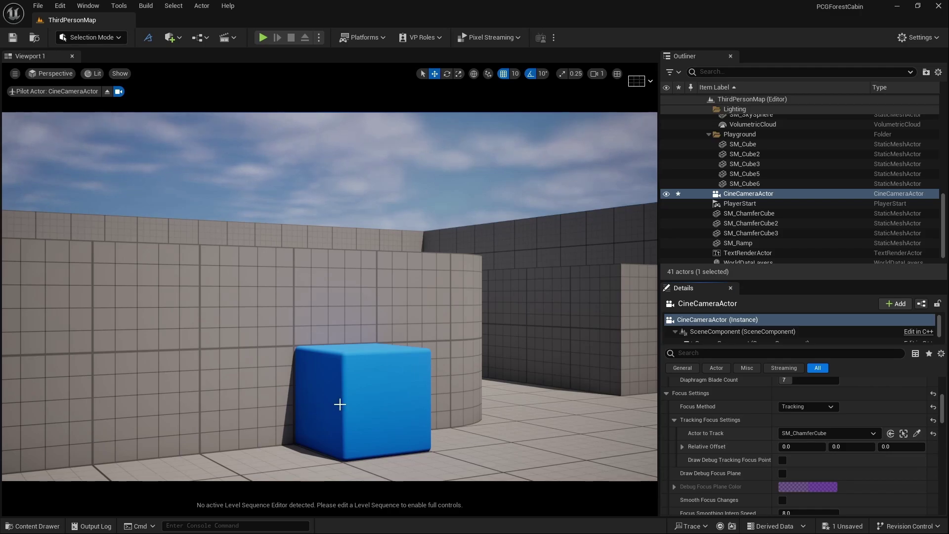
pyautogui.moveTo(361, 395); pyautogui.dragTo(281, 399, button='right')
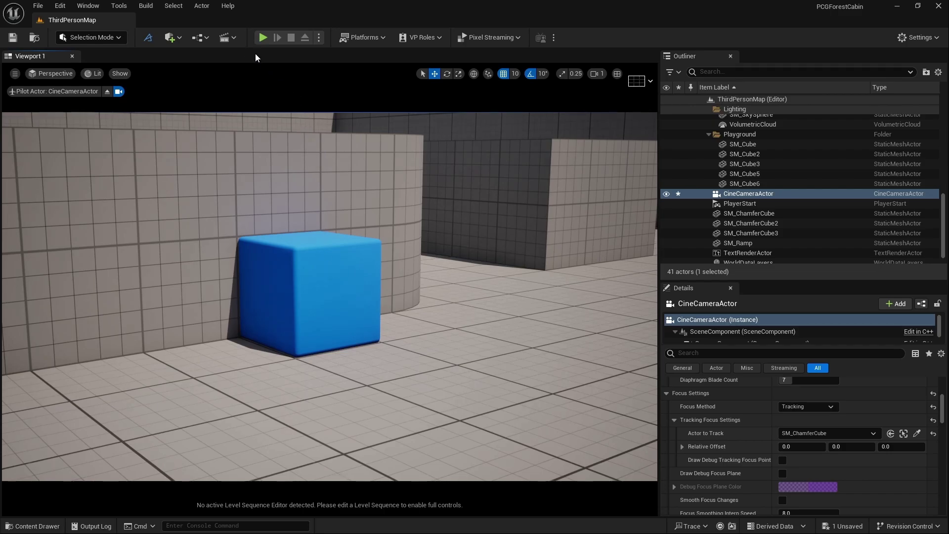
# Step: Start adding a level sequence and create a Content subfolder named CameraShakeSeqeucne to store it
pyautogui.click(226, 38)
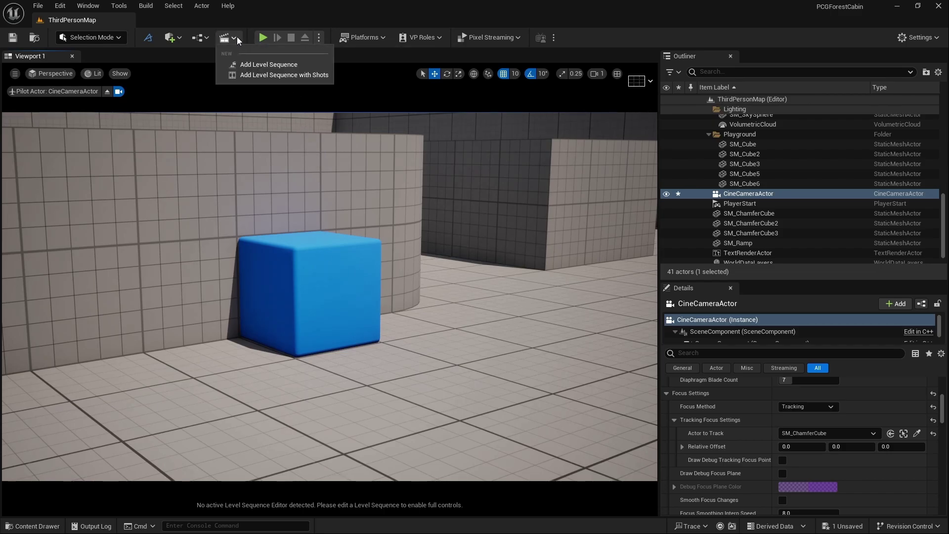
pyautogui.click(242, 66)
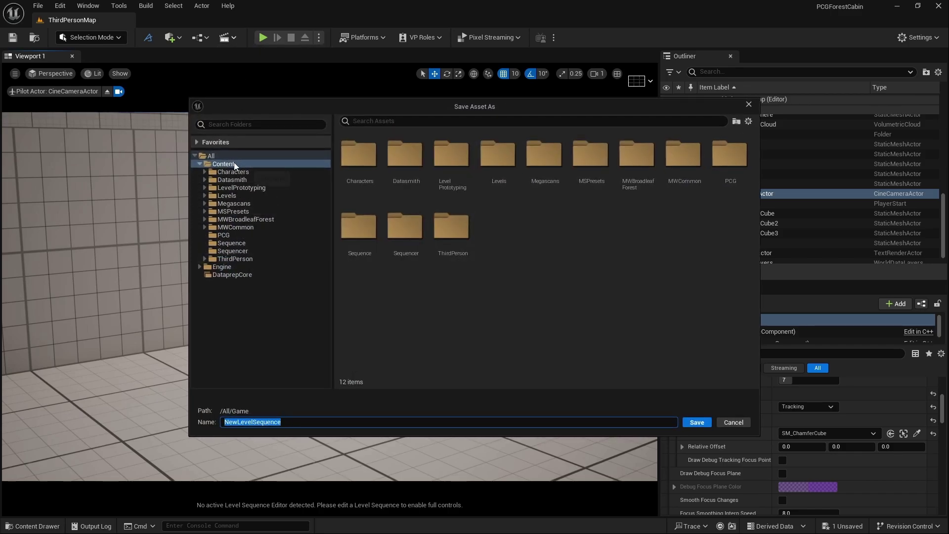
pyautogui.rightClick(234, 164)
pyautogui.click(253, 180)
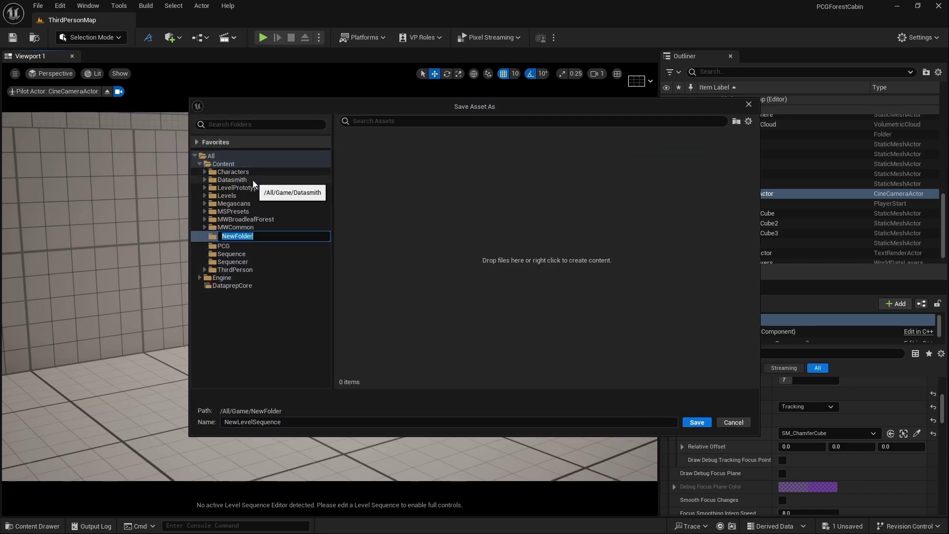
pyautogui.write('CameraSyha')
pyautogui.press('BackSpace')
pyautogui.press('BackSpace')
pyautogui.press('BackSpace')
pyautogui.write('hakeSeqeuc')
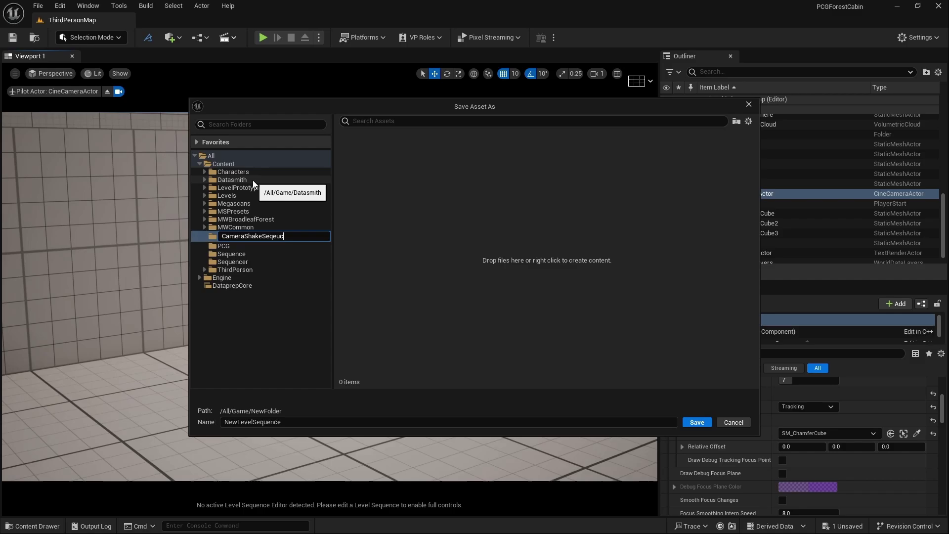
pyautogui.write('ne')
pyautogui.press('Return')
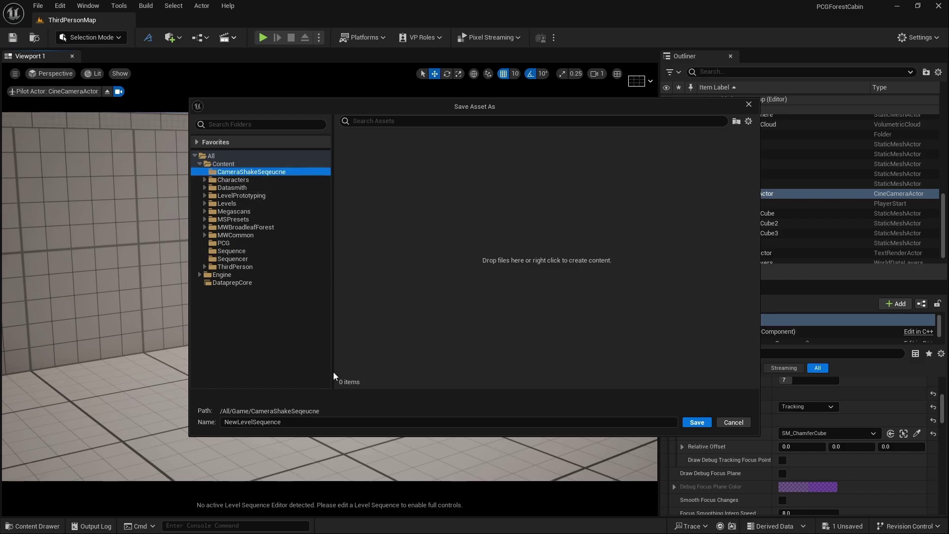
# Step: Save the new level sequence in that folder under the name CameraShake
pyautogui.click(642, 421)
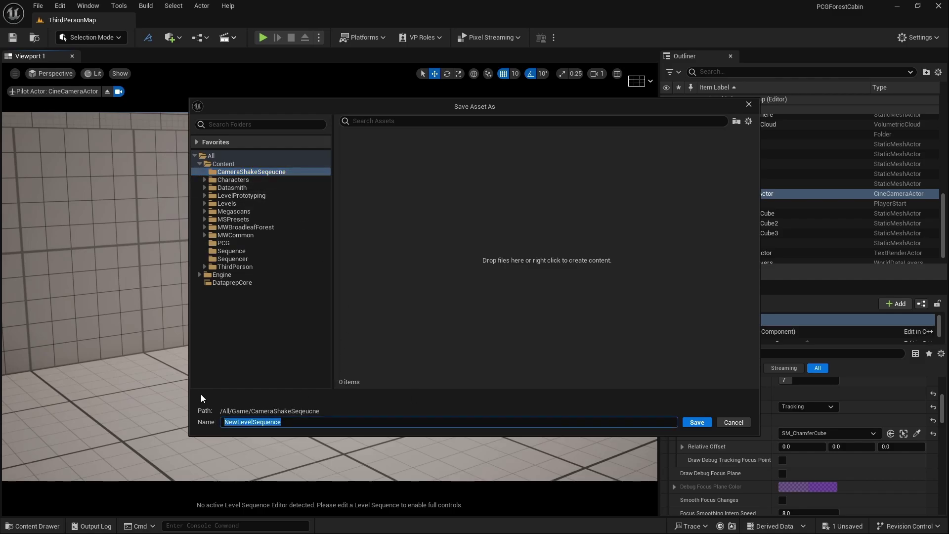
pyautogui.write('CameraShake')
pyautogui.press('Return')
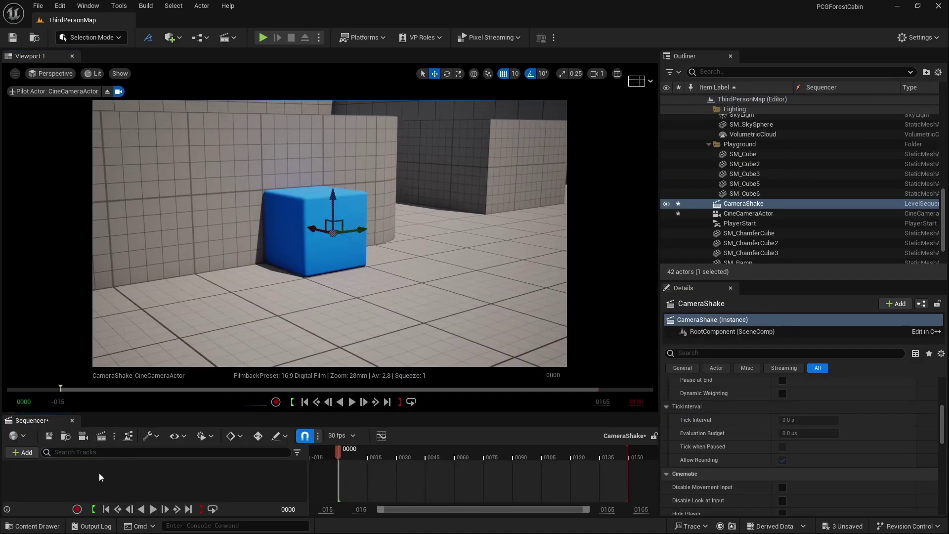
# Step: Add the existing CineCameraActor to the CameraShake level sequence
pyautogui.click(25, 453)
pyautogui.moveTo(107, 279)
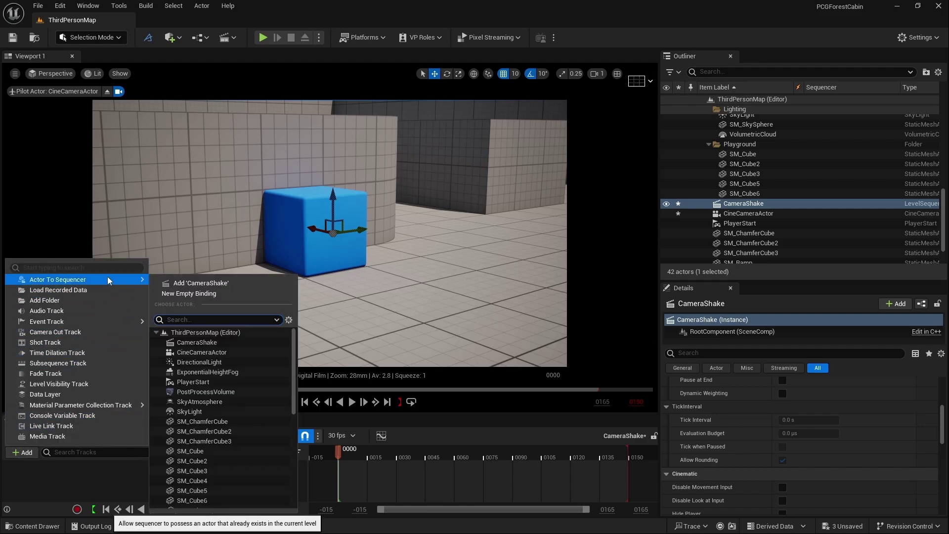
pyautogui.click(201, 352)
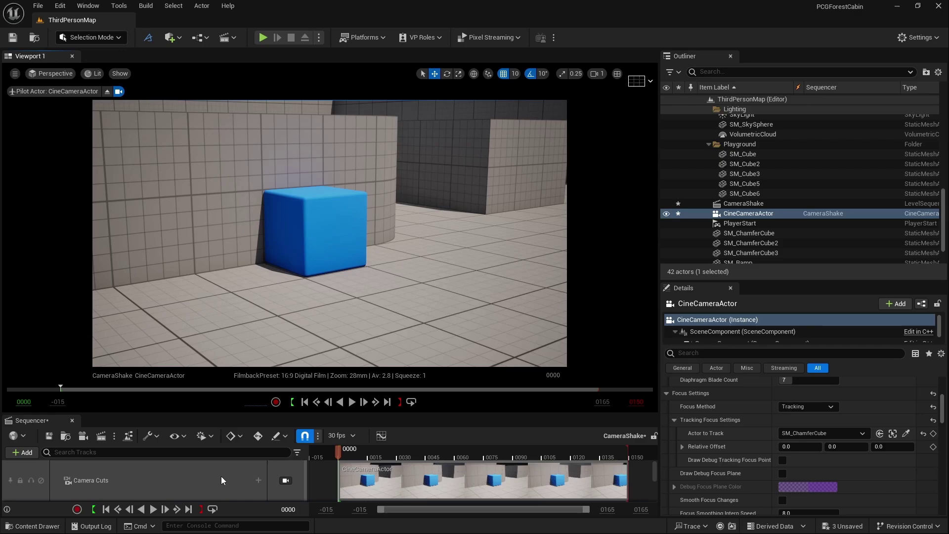
# Step: Create a Blueprint class in the CameraShakeSeqeucne folder with CameraShakeBase as its parent class
pyautogui.click(33, 526)
pyautogui.scroll(3, 63, 475)
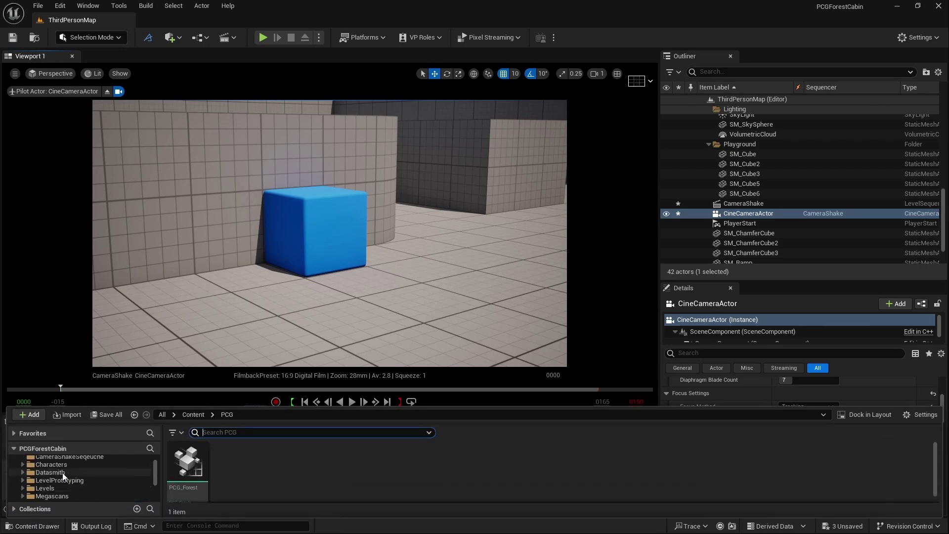
pyautogui.click(69, 472)
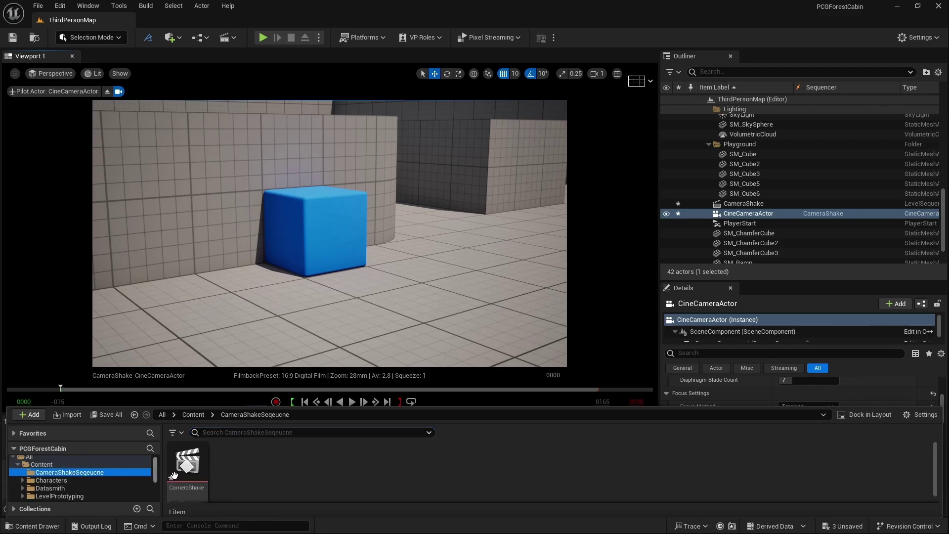
pyautogui.rightClick(241, 468)
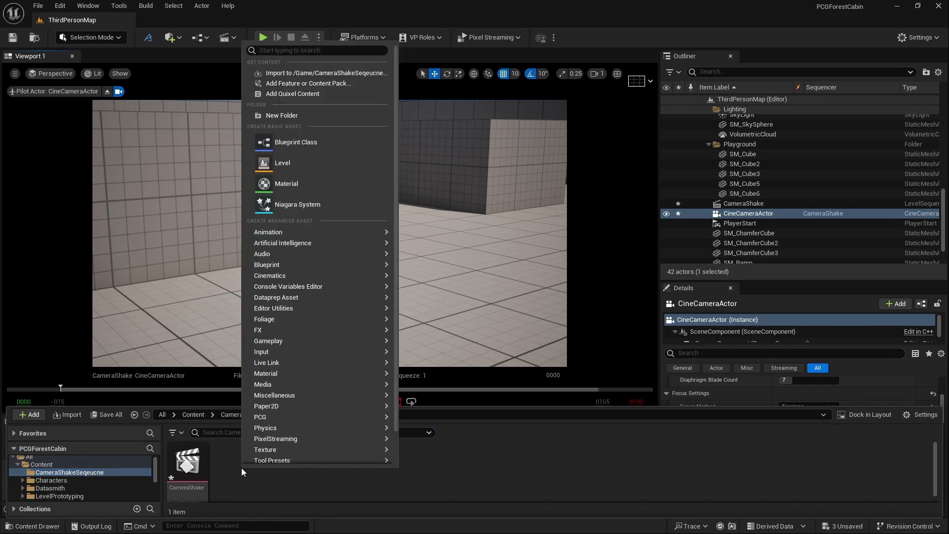
pyautogui.click(306, 144)
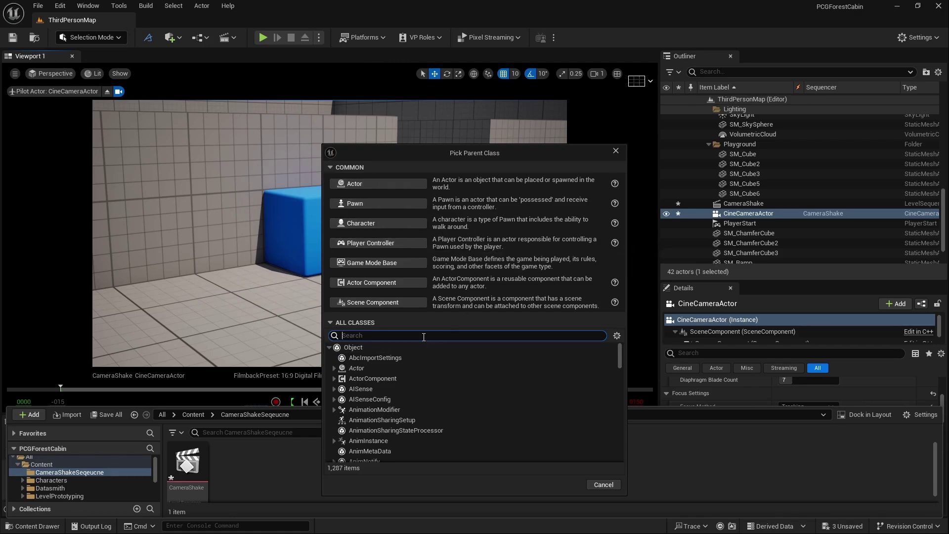
pyautogui.click(371, 324)
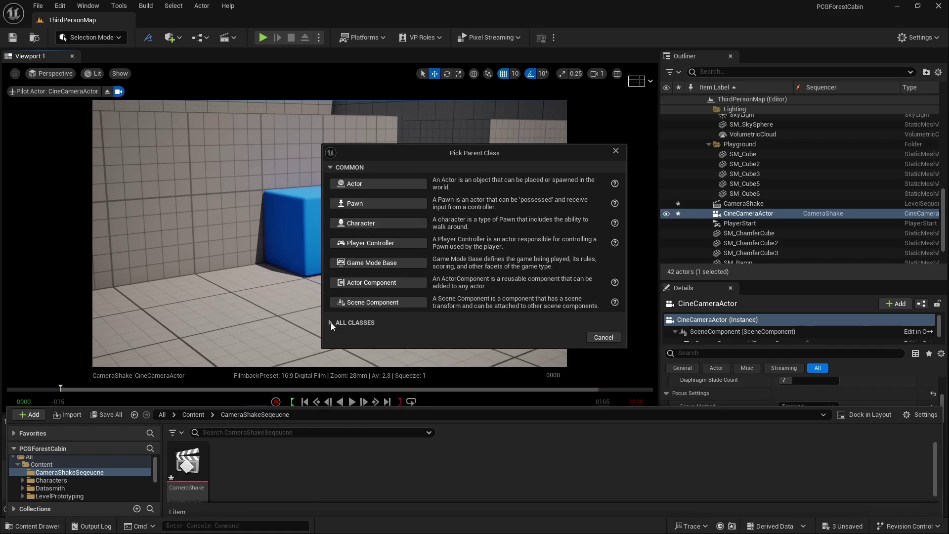
pyautogui.click(331, 322)
pyautogui.write('c')
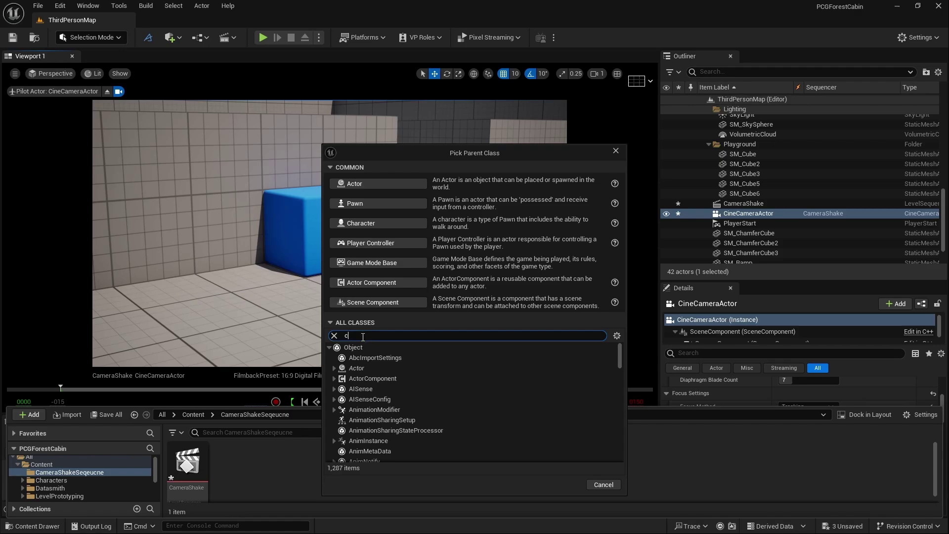
pyautogui.write('amerashake')
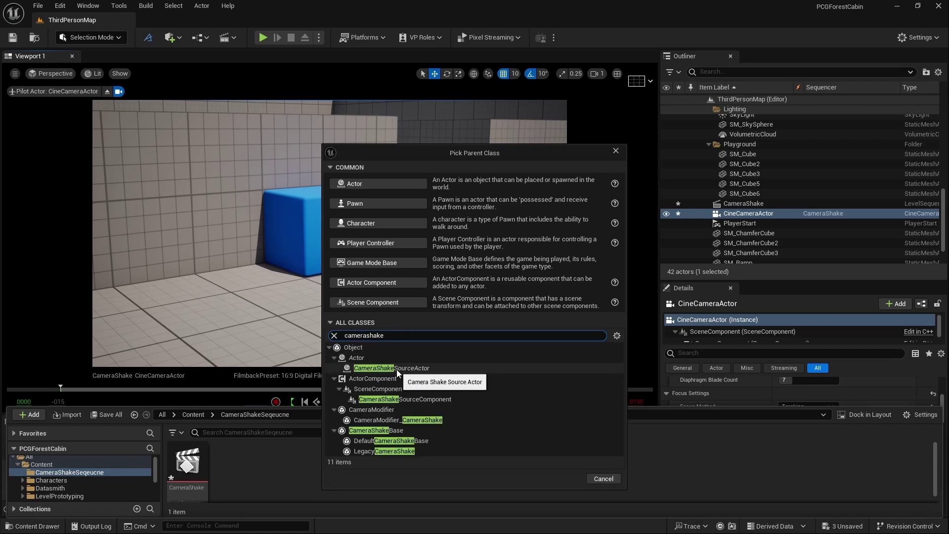
pyautogui.click(376, 430)
pyautogui.click(557, 480)
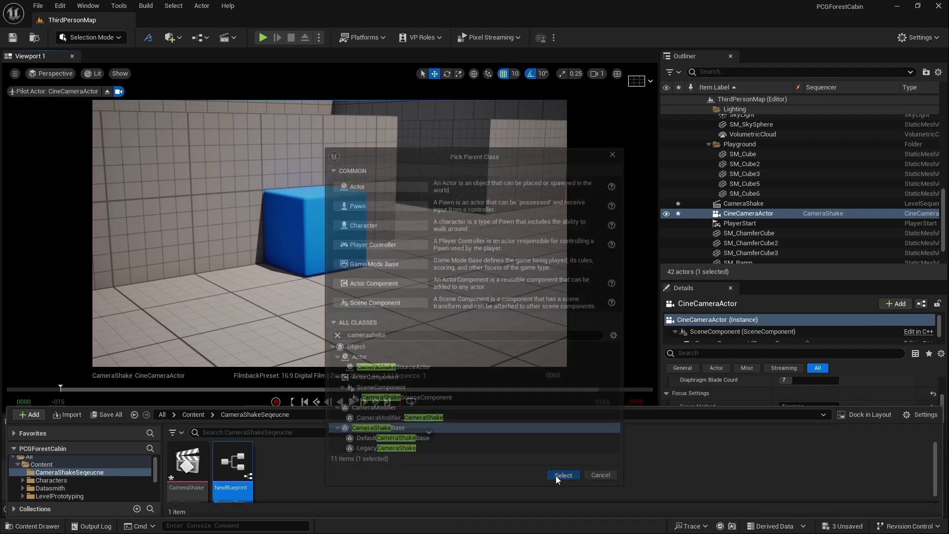
# Step: Name the new Blueprint class CameraShake1 and close its Blueprint editor after a brief look
pyautogui.write('Came')
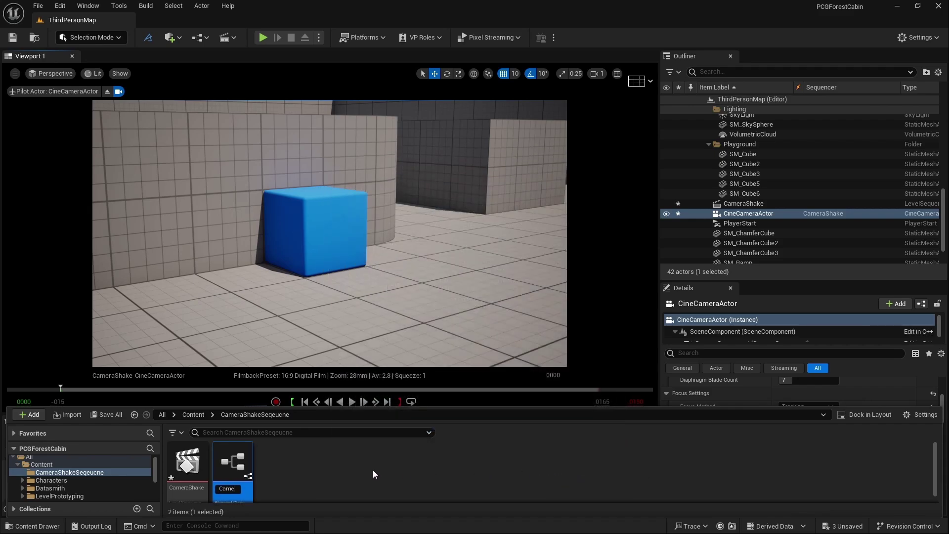
pyautogui.write('raShake1')
pyautogui.press('Return')
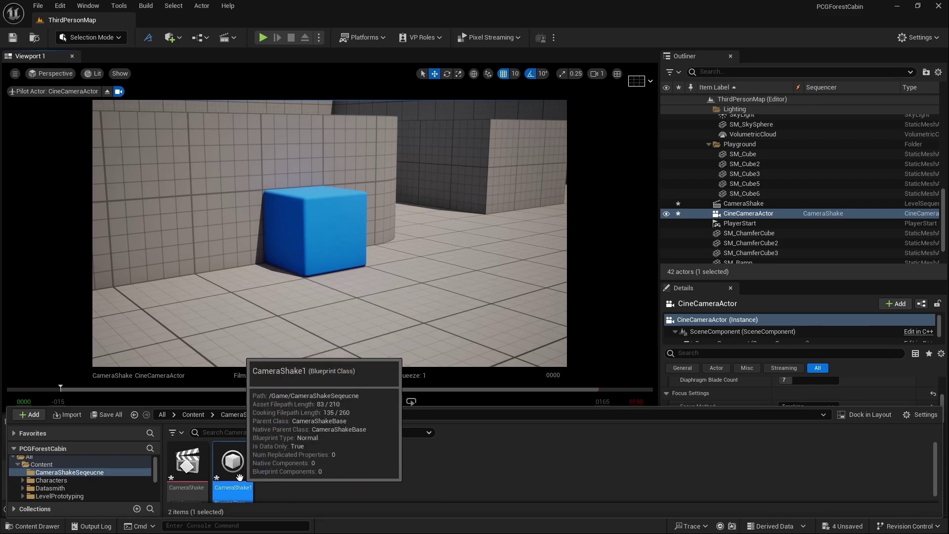
pyautogui.hotkey('ctrl', 'space')
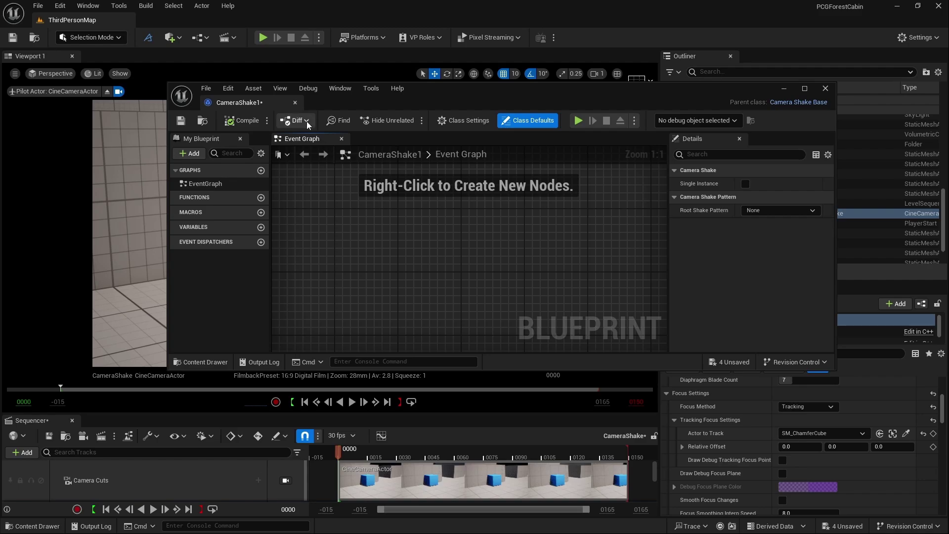
pyautogui.click(295, 102)
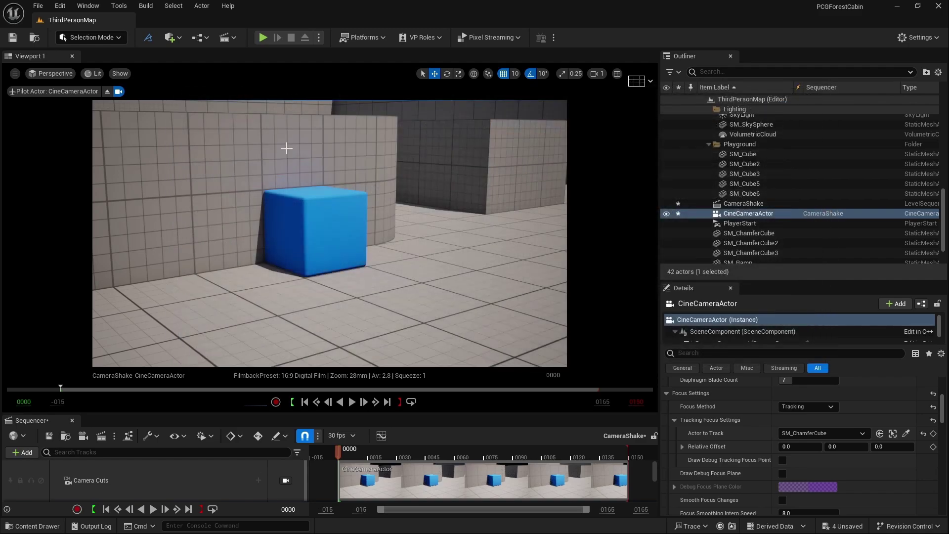
# Step: Open the CameraShake1 Blueprint from the project content and set its Root Shake Pattern to Perlin Noise Camera Shake Pattern
pyautogui.click(35, 526)
pyautogui.doubleClick(233, 462)
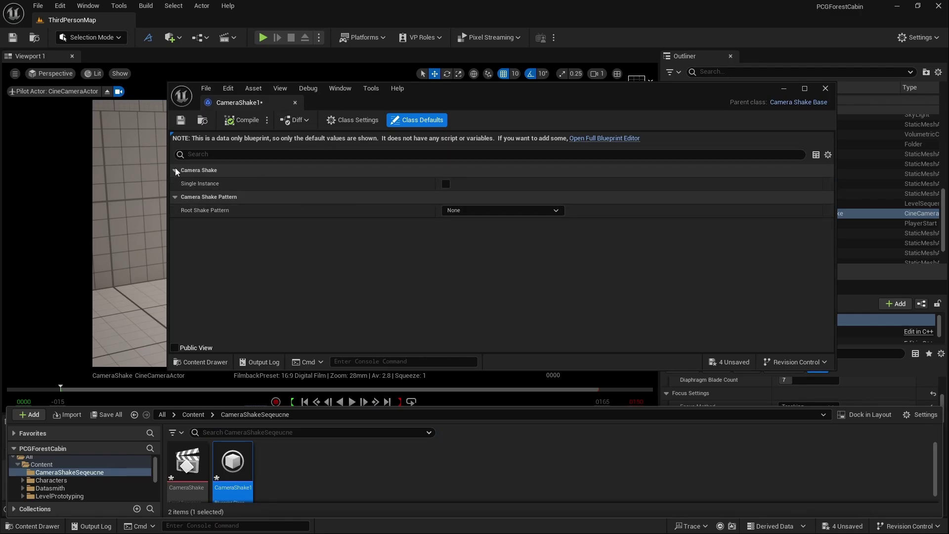
pyautogui.moveTo(168, 166); pyautogui.dragTo(474, 196)
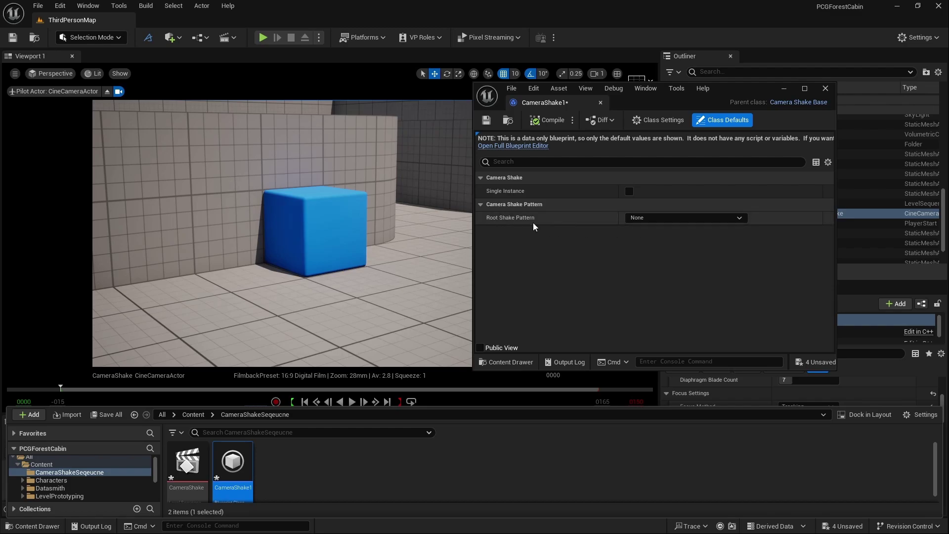
pyautogui.click(648, 217)
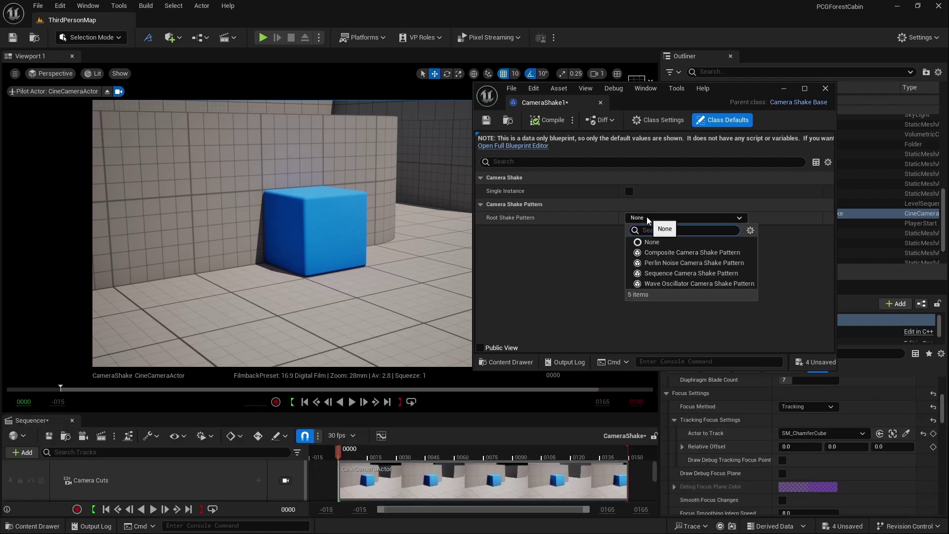
pyautogui.click(685, 263)
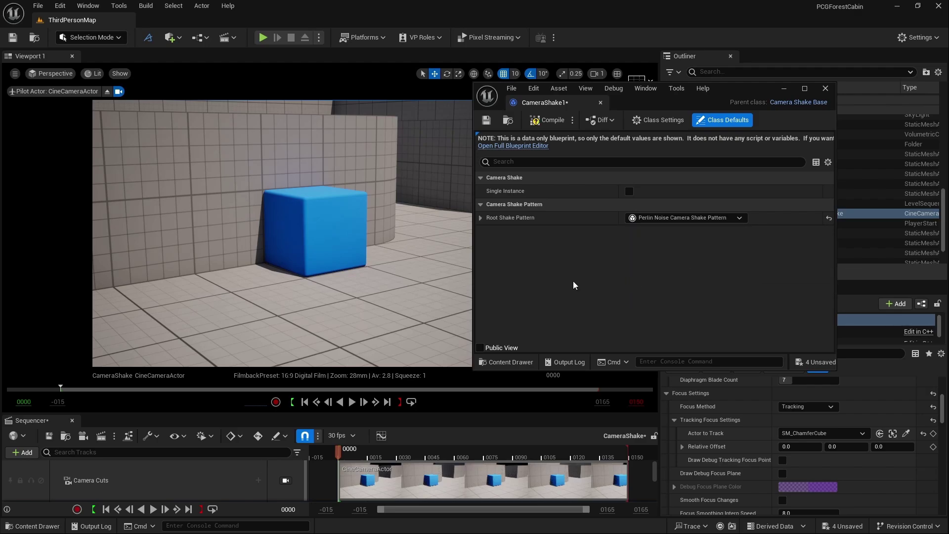
# Step: Expand the Root Shake Pattern settings, and compile and save the CameraShake1 Blueprint
pyautogui.click(480, 218)
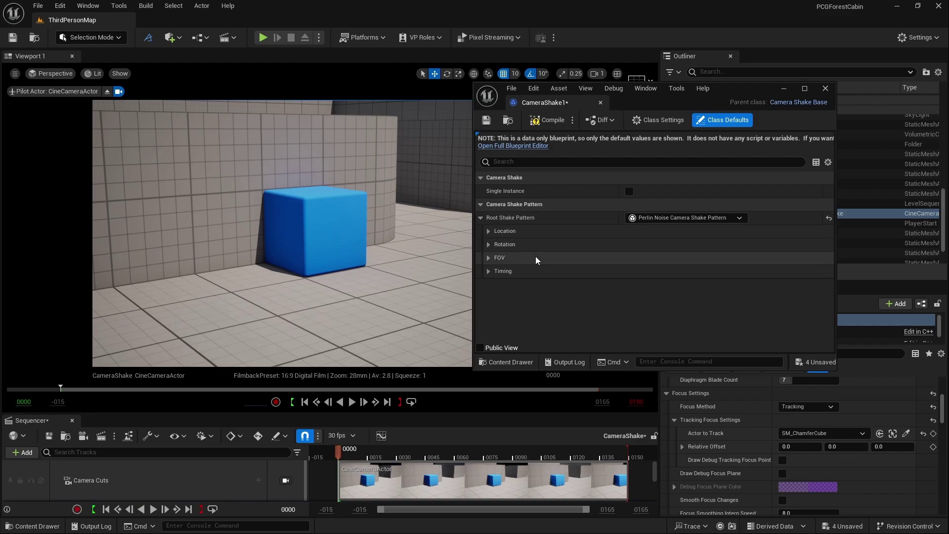
pyautogui.click(547, 120)
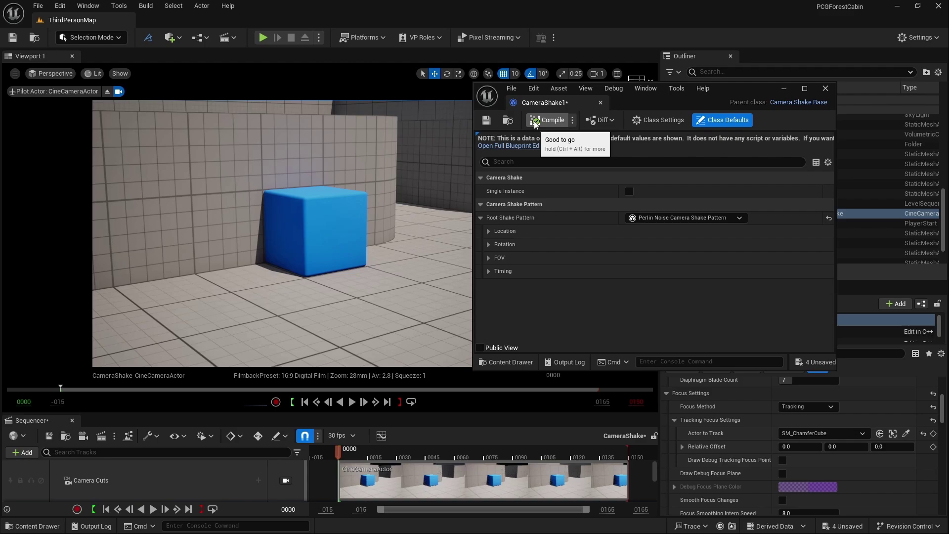
pyautogui.click(486, 121)
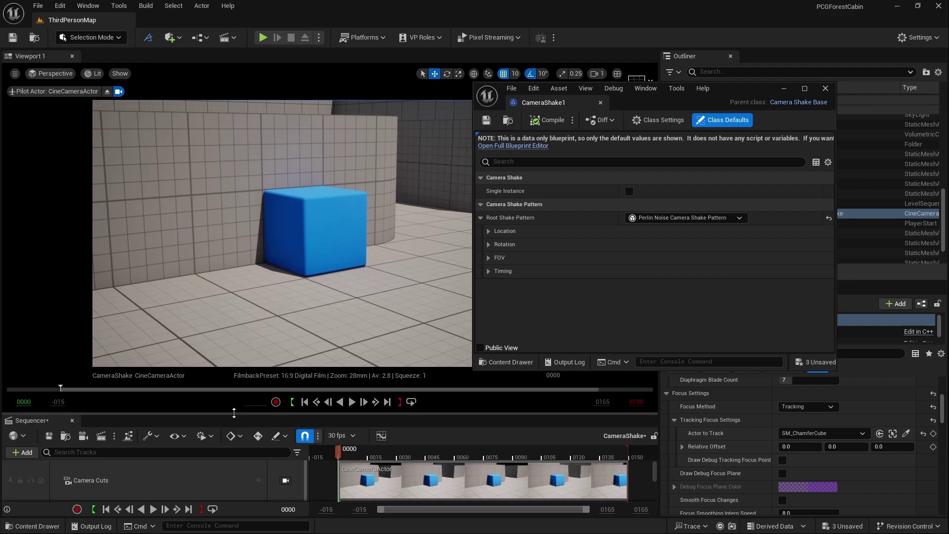
# Step: Enlarge the Sequencer area and add a Camera Shake track using CameraShake1 to the CineCameraActor
pyautogui.moveTo(234, 412); pyautogui.dragTo(234, 362)
pyautogui.click(123, 459)
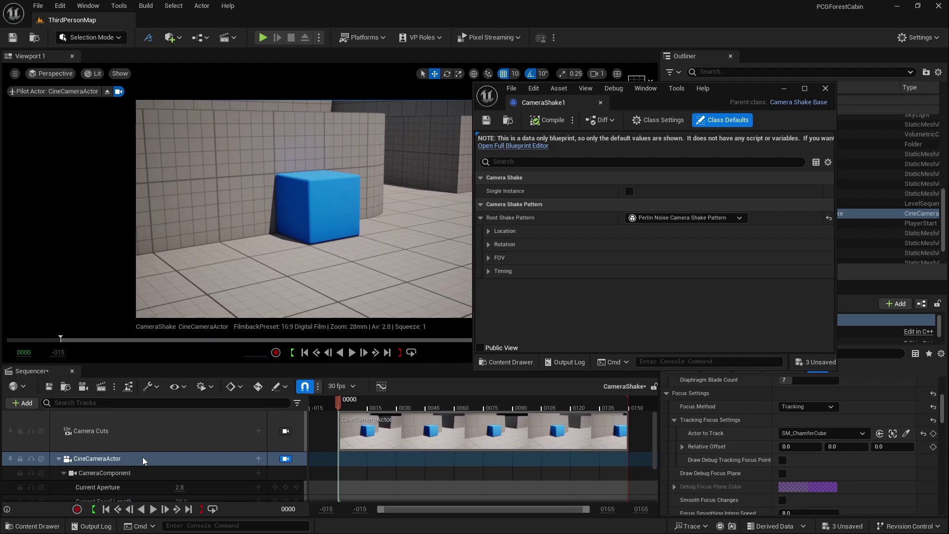
pyautogui.click(258, 459)
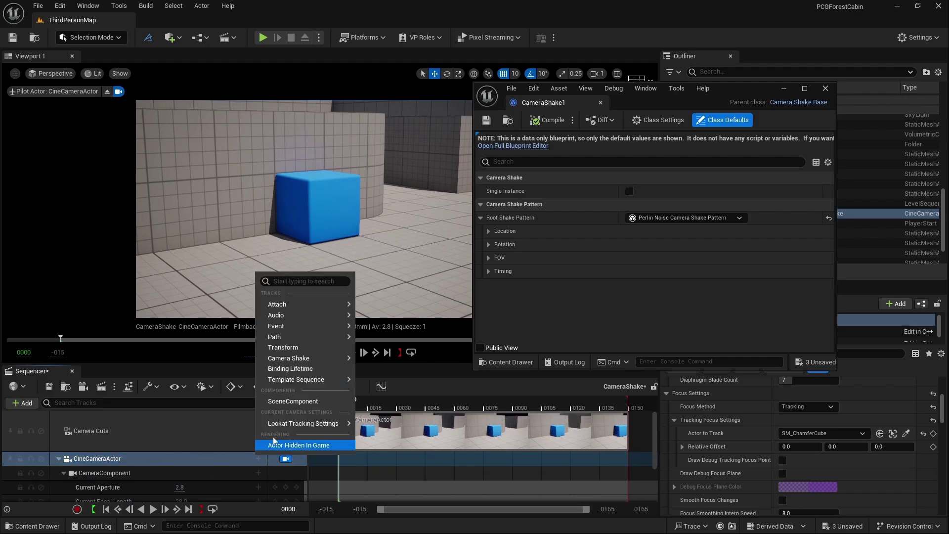
pyautogui.moveTo(291, 358)
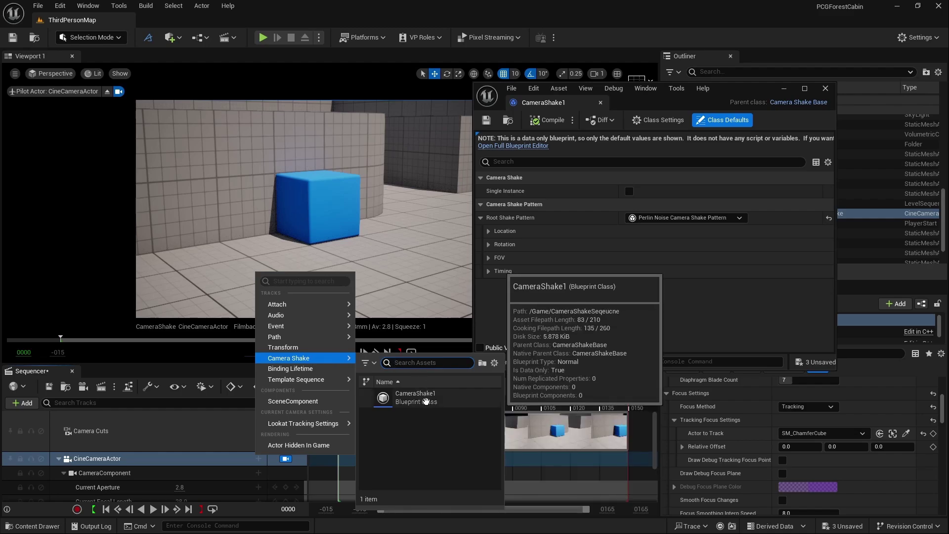
pyautogui.click(426, 401)
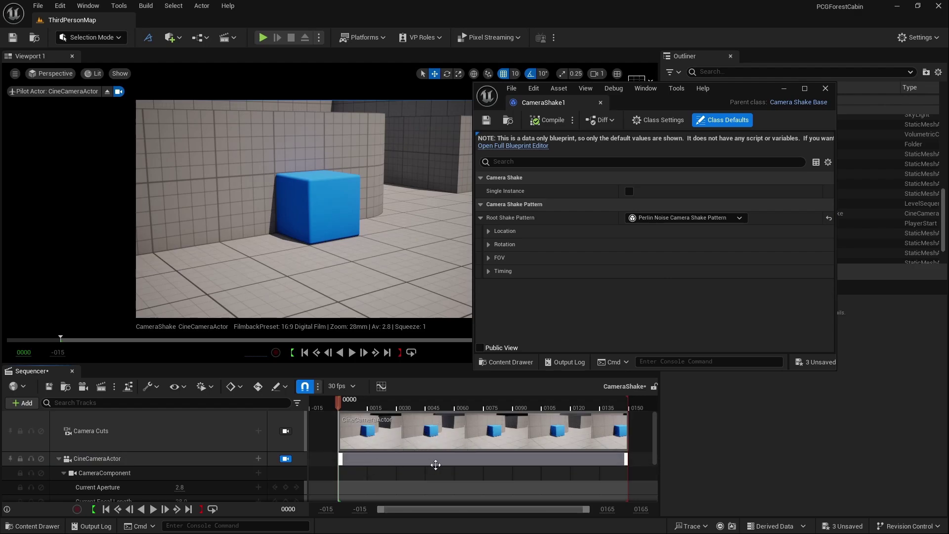
# Step: Play the sequence to preview the shake, stop it, and scrub back to frame 10 over the CameraShake1 section
pyautogui.click(154, 509)
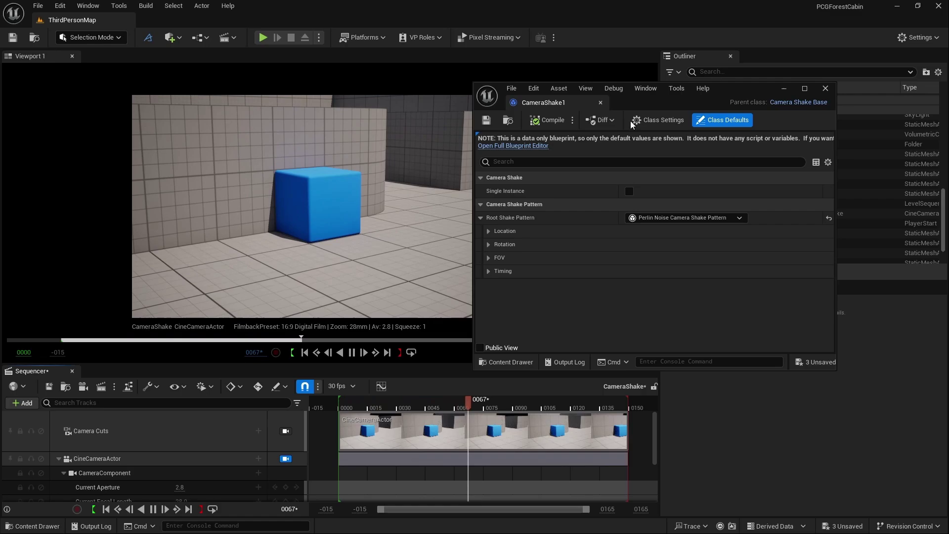
pyautogui.moveTo(637, 101); pyautogui.dragTo(712, 87)
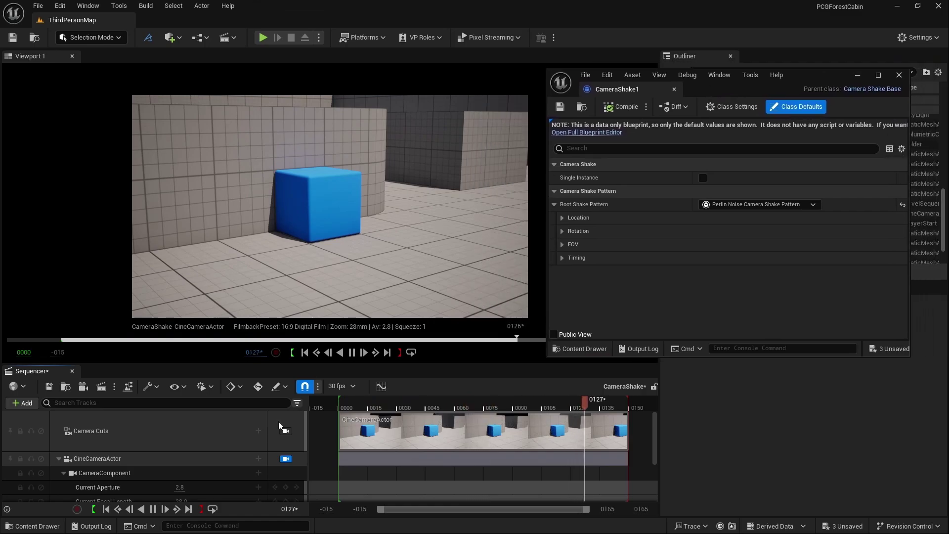
pyautogui.press('space')
pyautogui.scroll(-3, 200, 468)
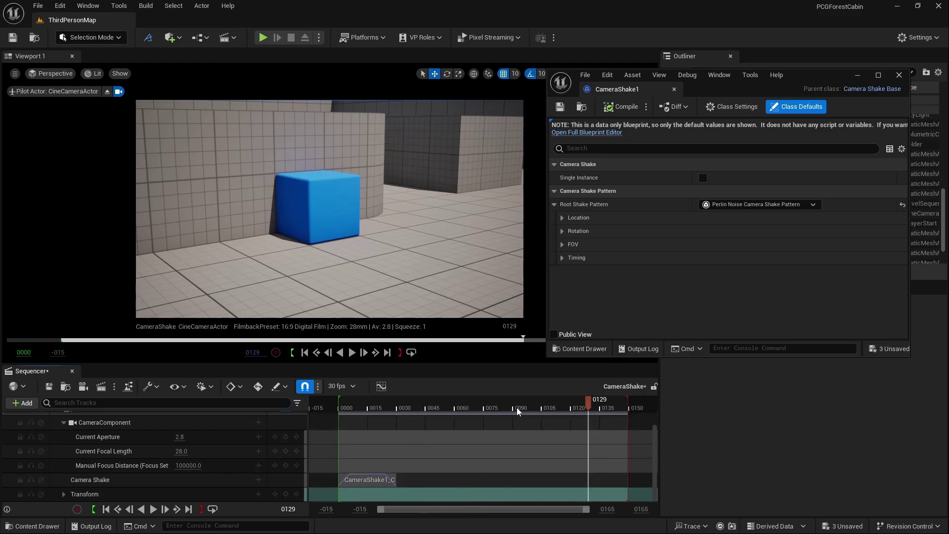
pyautogui.moveTo(595, 403); pyautogui.dragTo(360, 438)
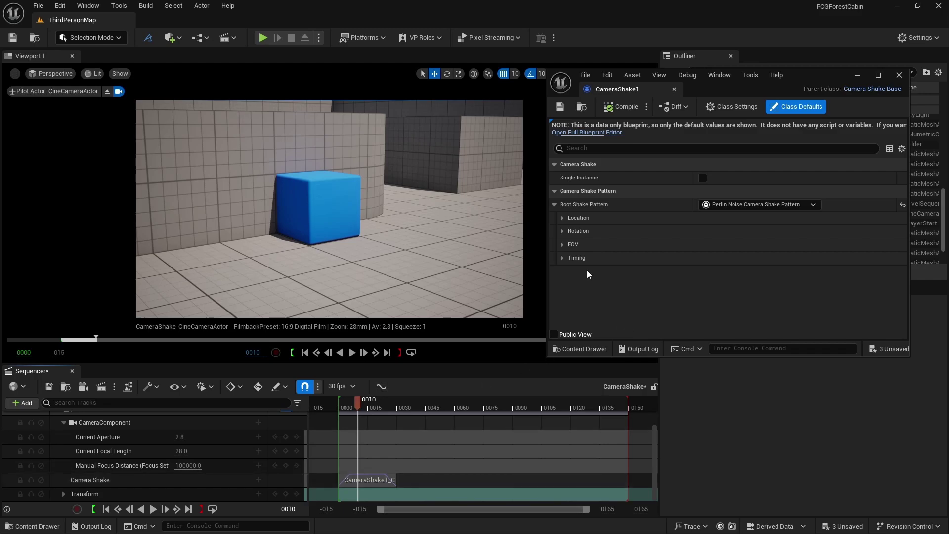
# Step: Set the shake pattern's timing Duration to 6.0 and play the sequence from its first frame
pyautogui.click(562, 258)
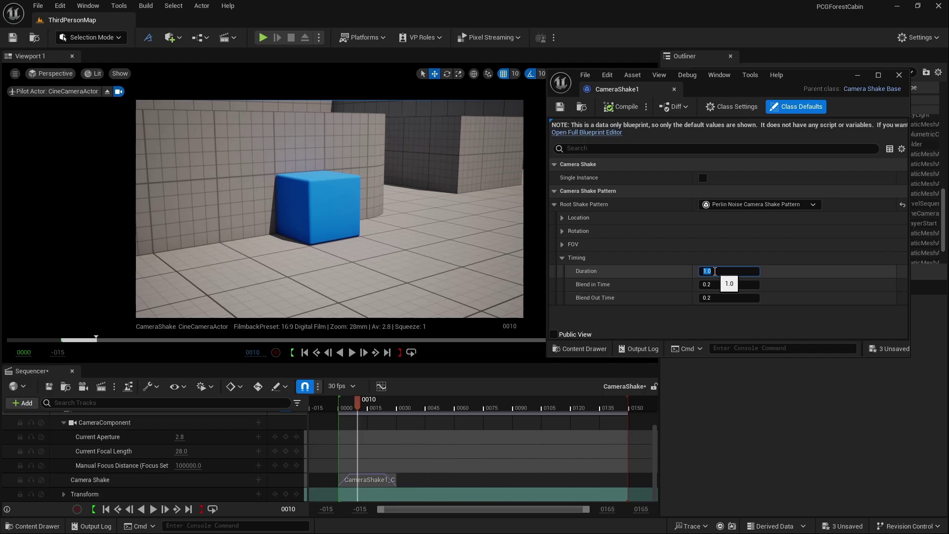
pyautogui.write('6')
pyautogui.press('Return')
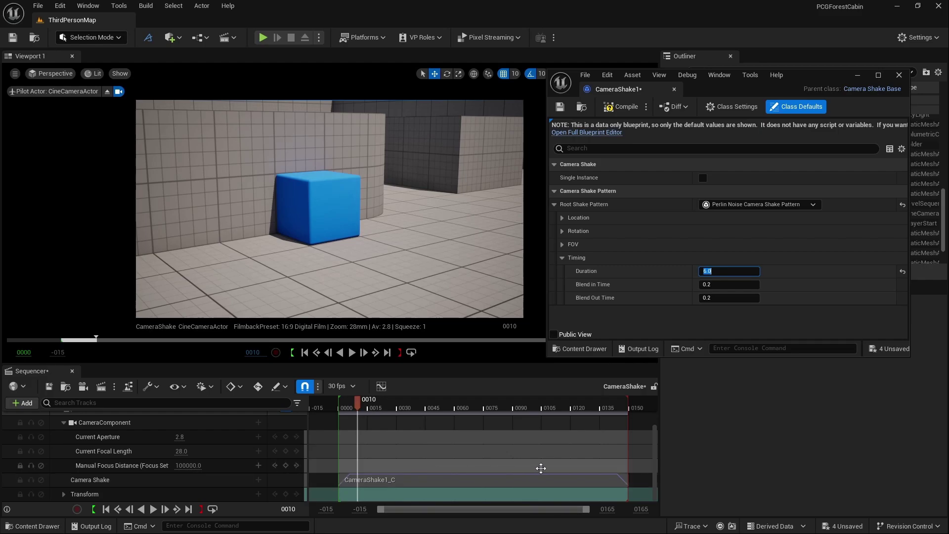
pyautogui.click(105, 509)
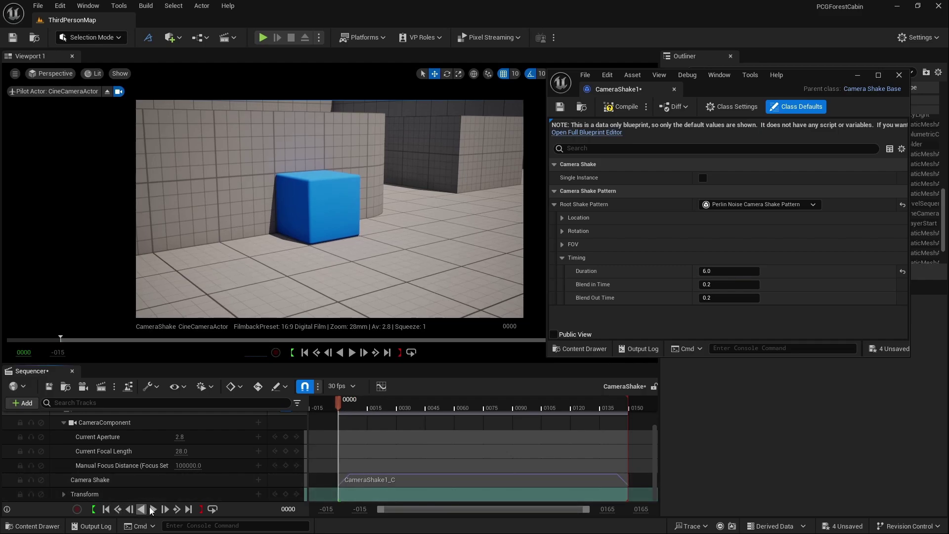
pyautogui.click(153, 509)
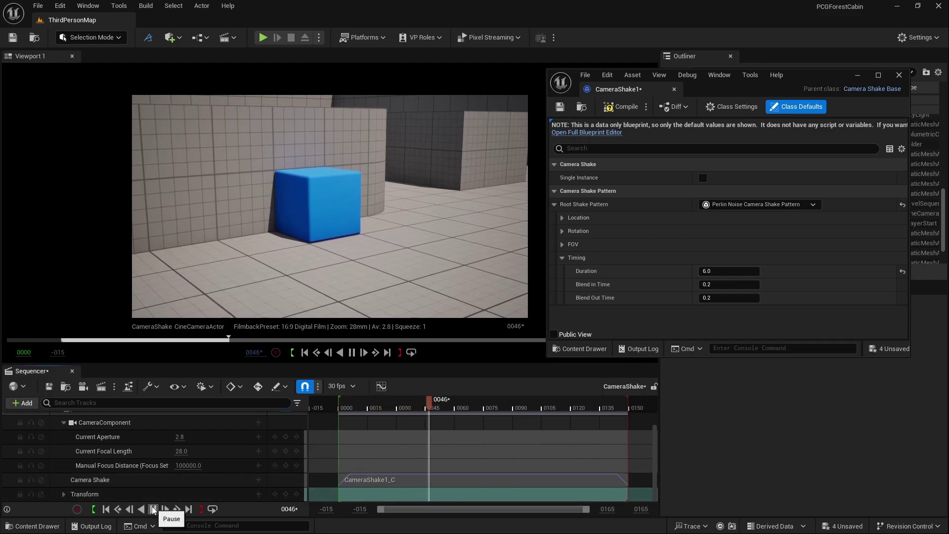
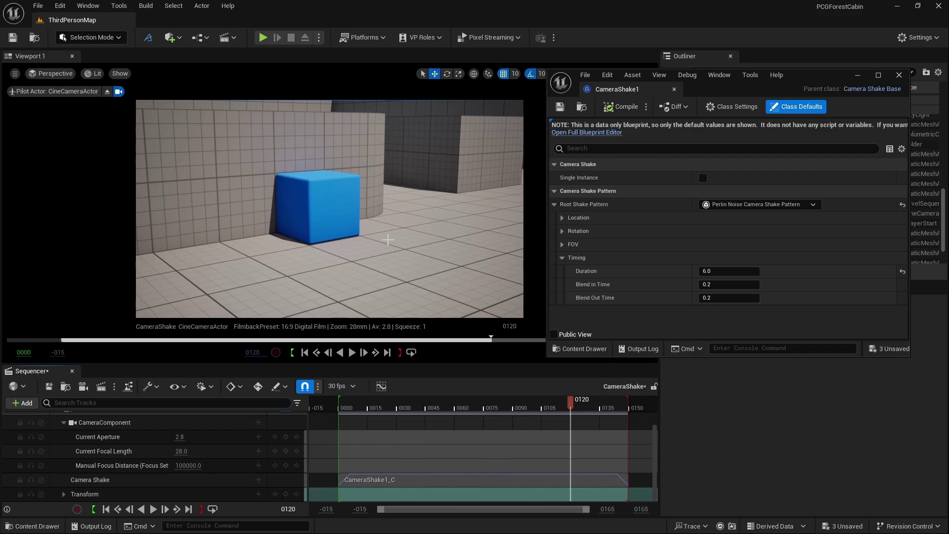
# Step: Set the shake pattern's Location X amplitude to 5.0 and save the Blueprint
pyautogui.click(561, 218)
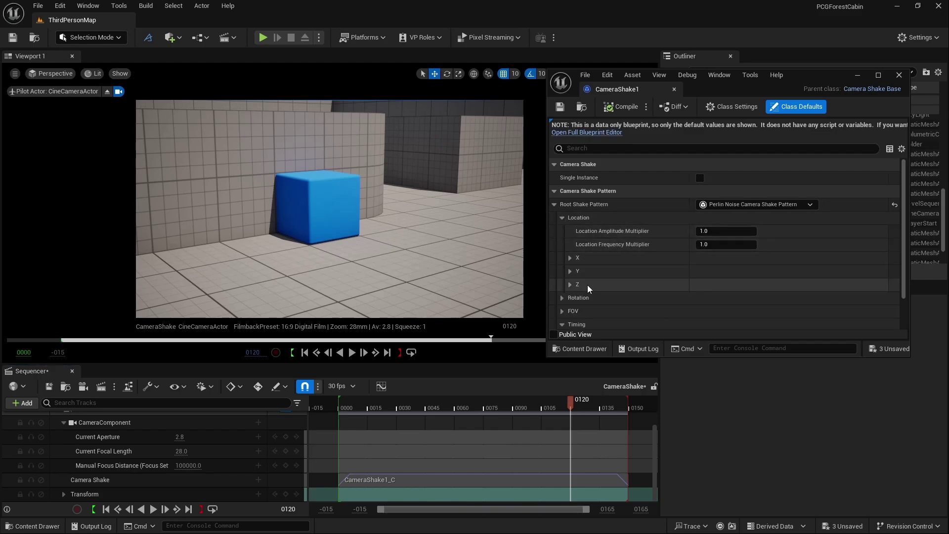
pyautogui.click(569, 258)
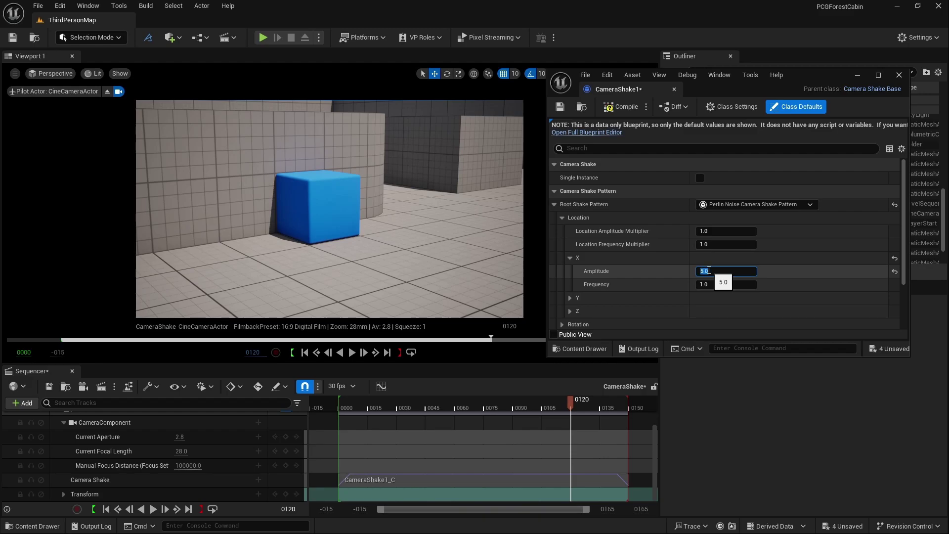
pyautogui.click(560, 107)
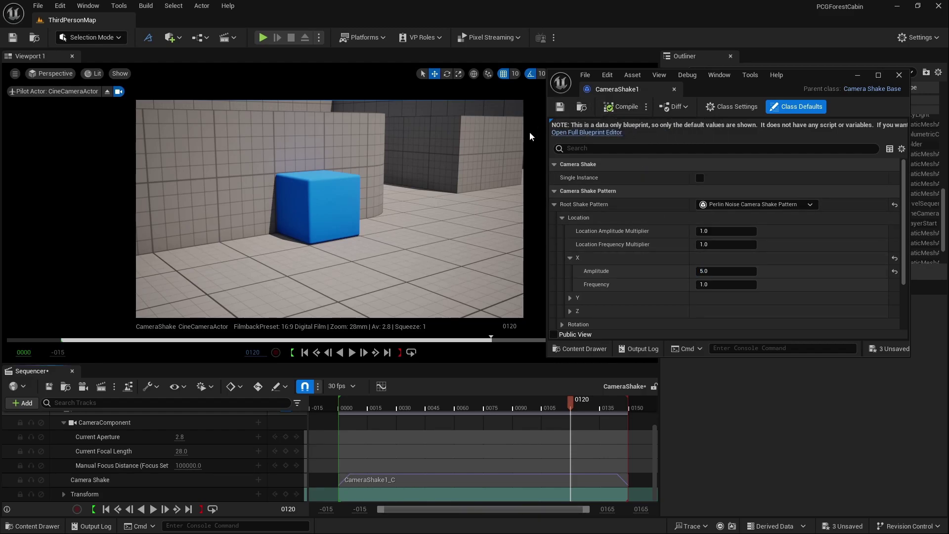
# Step: Play the sequence from the start to preview the X location shake, then pause it
pyautogui.click(106, 509)
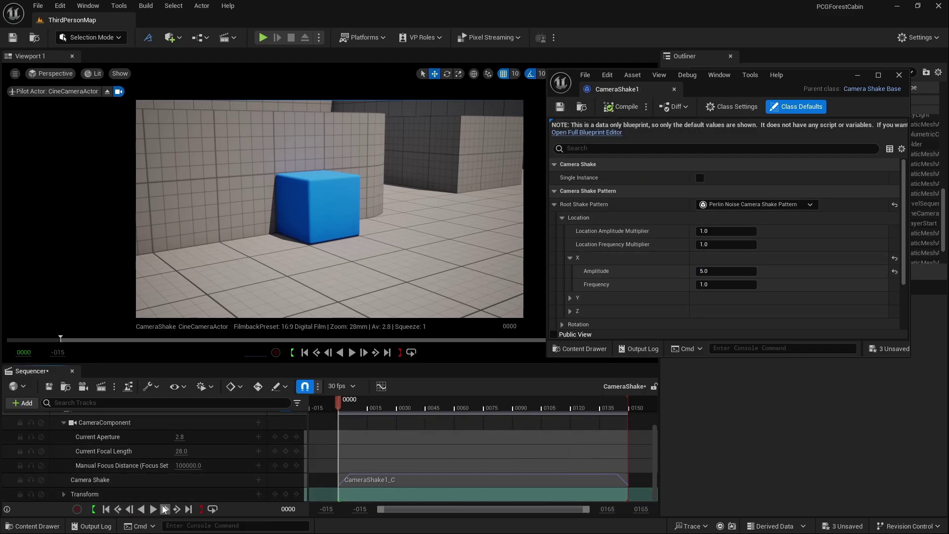
pyautogui.click(154, 509)
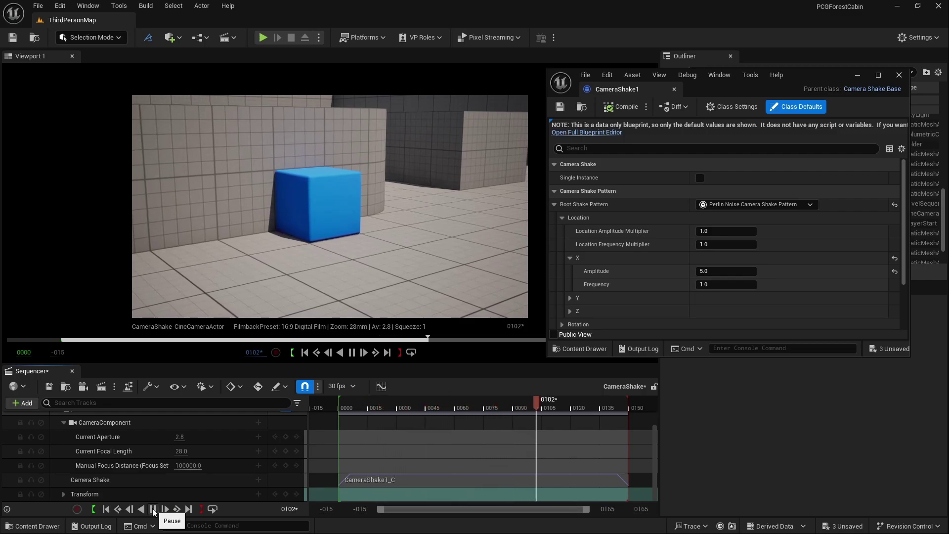
pyautogui.click(154, 509)
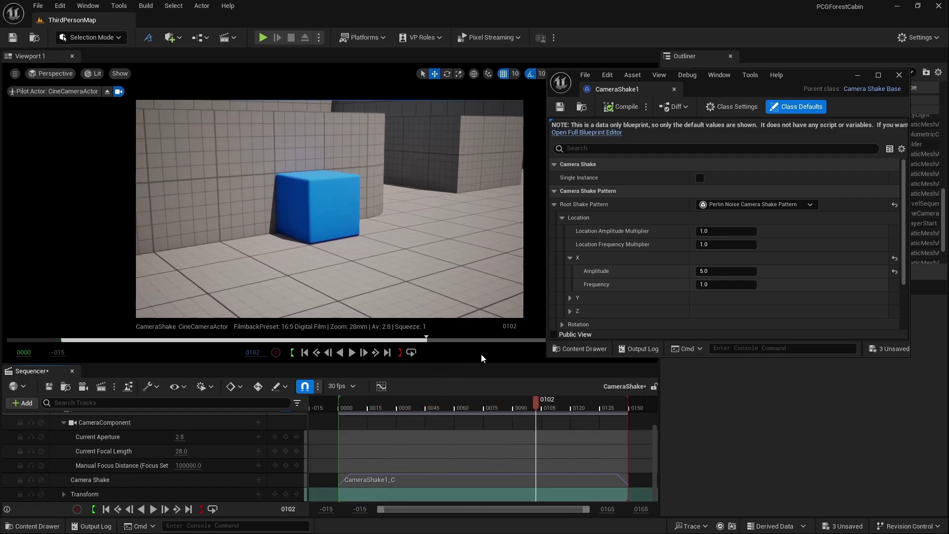
# Step: Set the shake pattern's Location Z amplitude to 20.0 and save the Blueprint
pyautogui.click(570, 311)
pyautogui.scroll(-2, 668, 287)
pyautogui.click(710, 293)
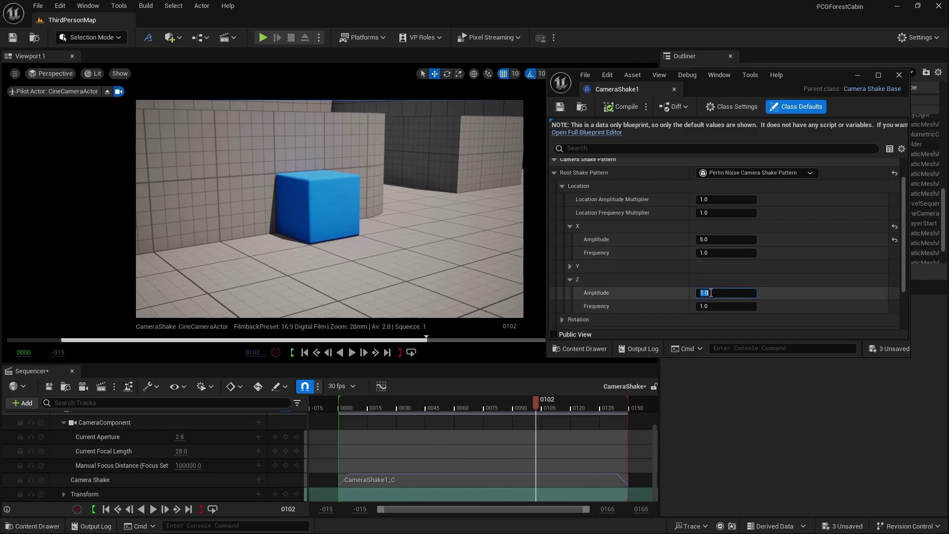
pyautogui.write('20')
pyautogui.press('Return')
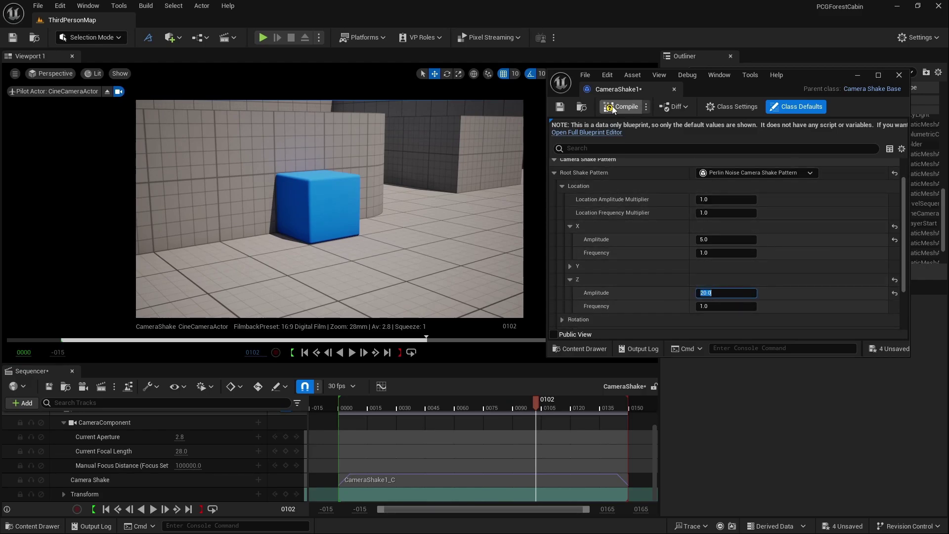
pyautogui.click(560, 107)
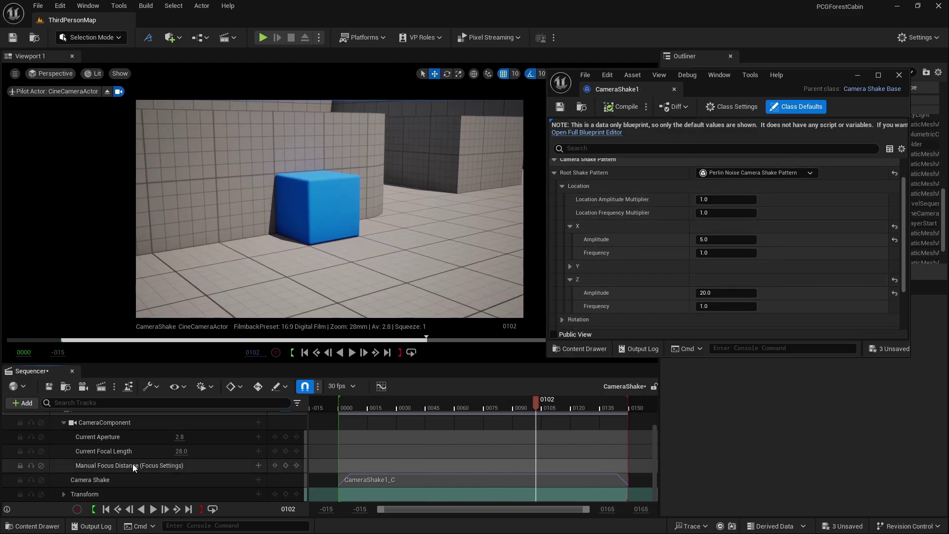
# Step: Replay the sequence from the start to check the Z location shake, then pause playback
pyautogui.click(106, 509)
pyautogui.click(152, 508)
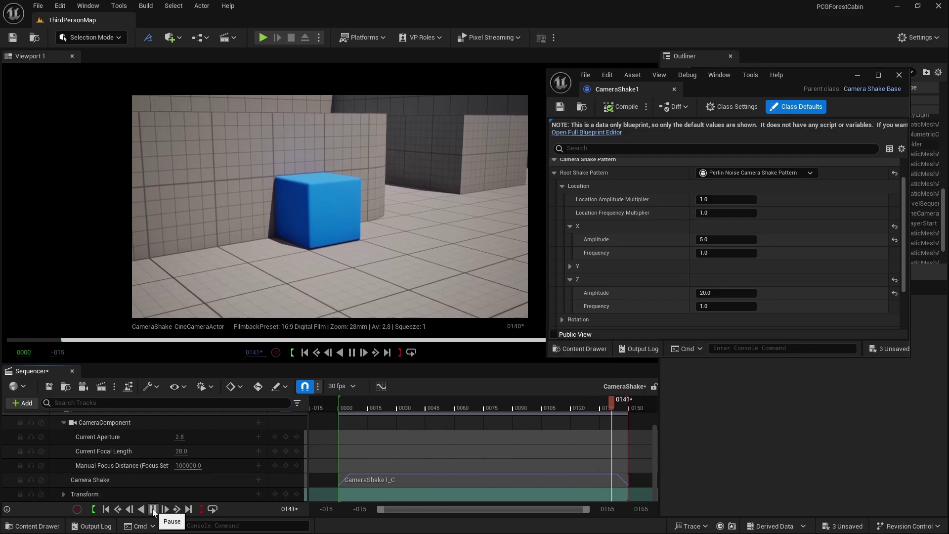
pyautogui.click(152, 509)
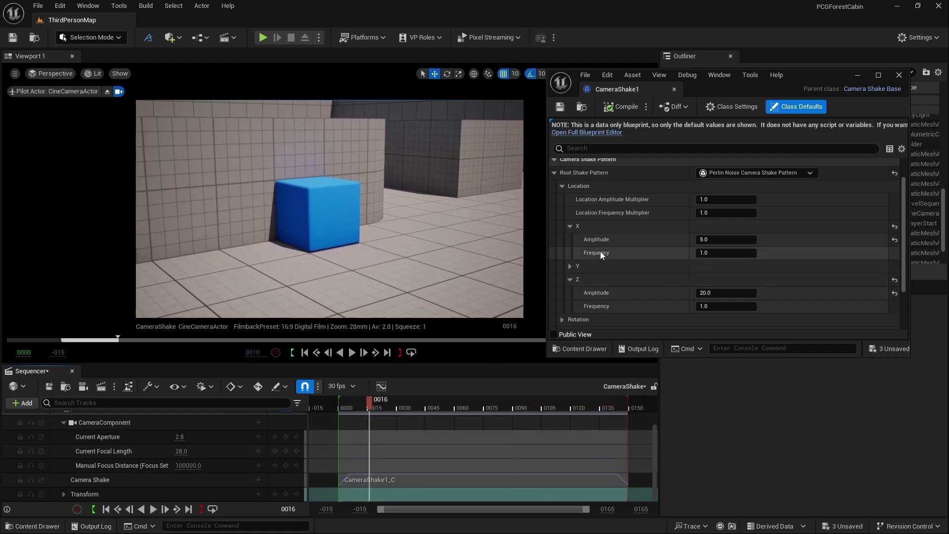
# Step: Collapse the Location settings and set the Rotation Amplitude Multiplier to 1.0
pyautogui.click(562, 185)
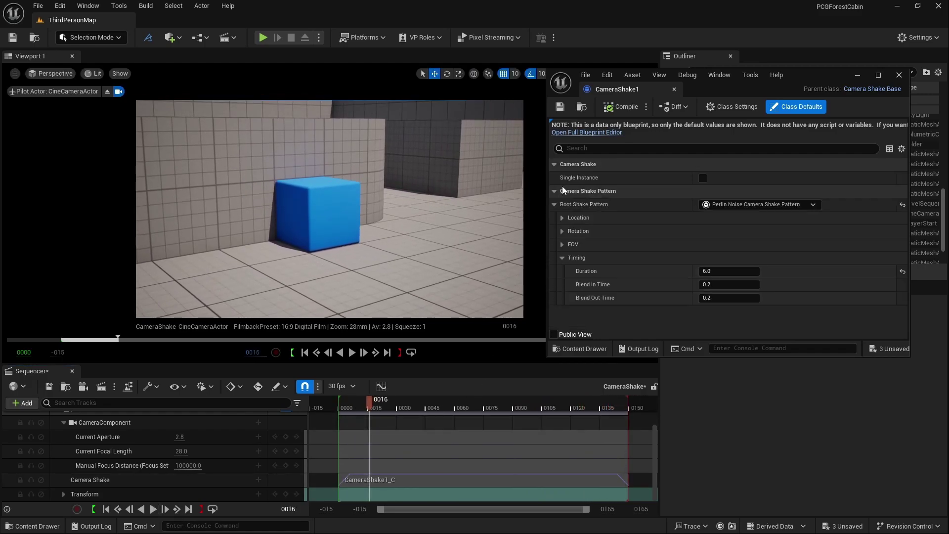
pyautogui.click(563, 230)
pyautogui.click(712, 246)
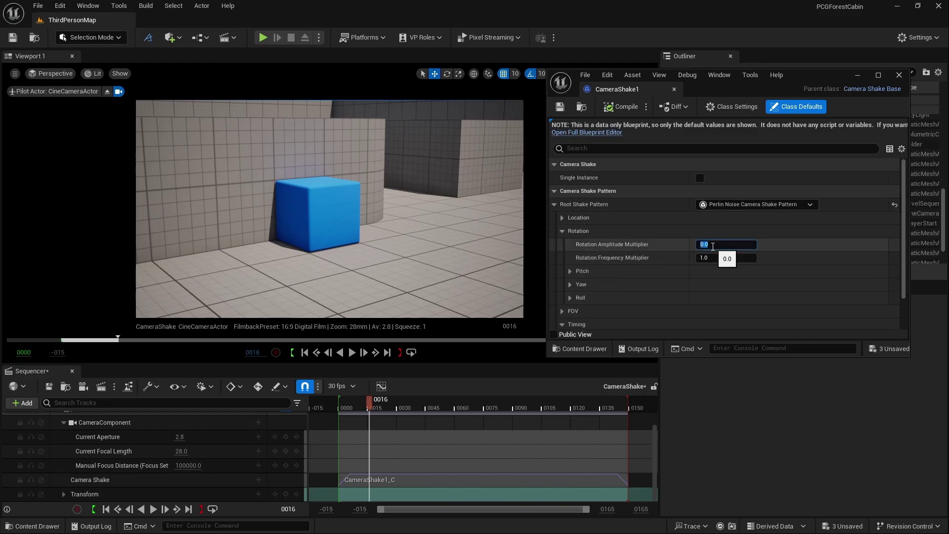
# Step: Expand the rotation's Pitch, Yaw and Roll settings, and compile and save the camera shake Blueprint
pyautogui.click(569, 271)
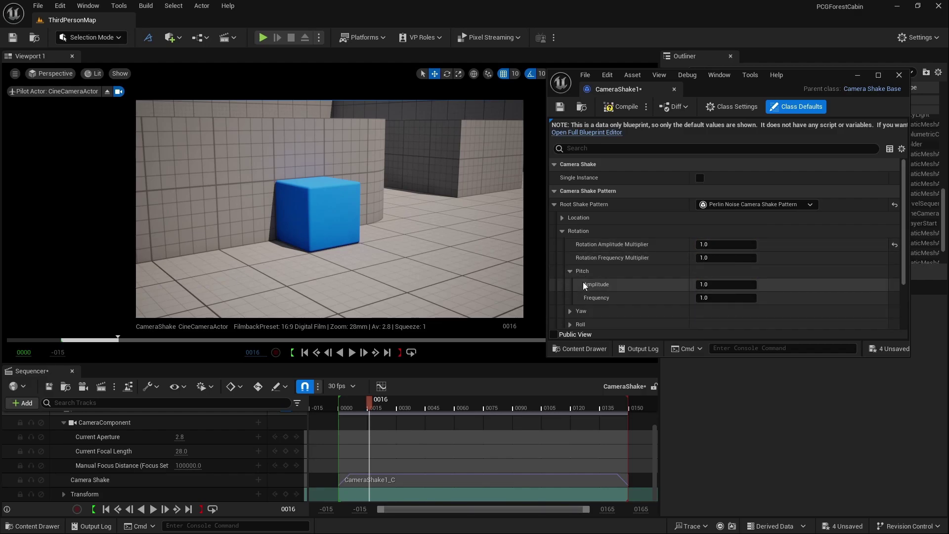
pyautogui.scroll(-2, 578, 279)
pyautogui.click(570, 280)
pyautogui.scroll(-2, 576, 303)
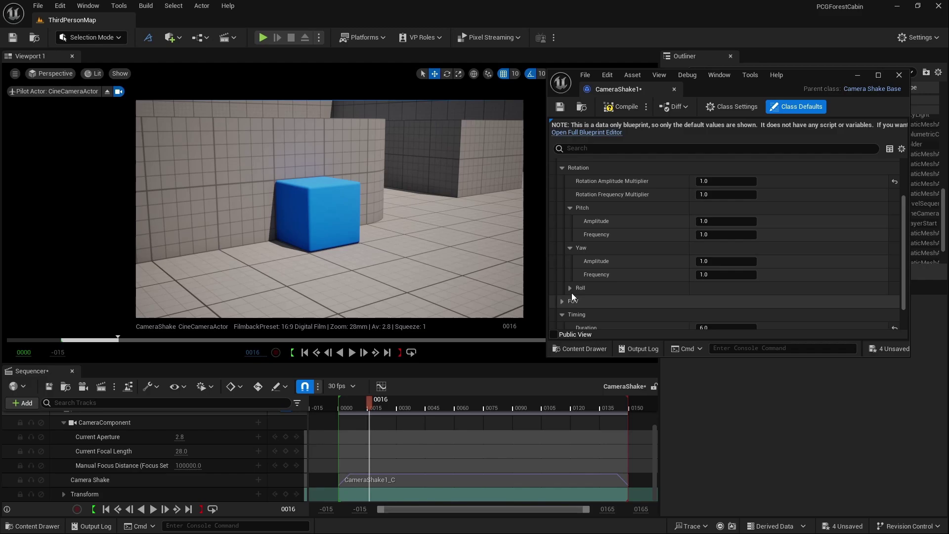
pyautogui.click(571, 289)
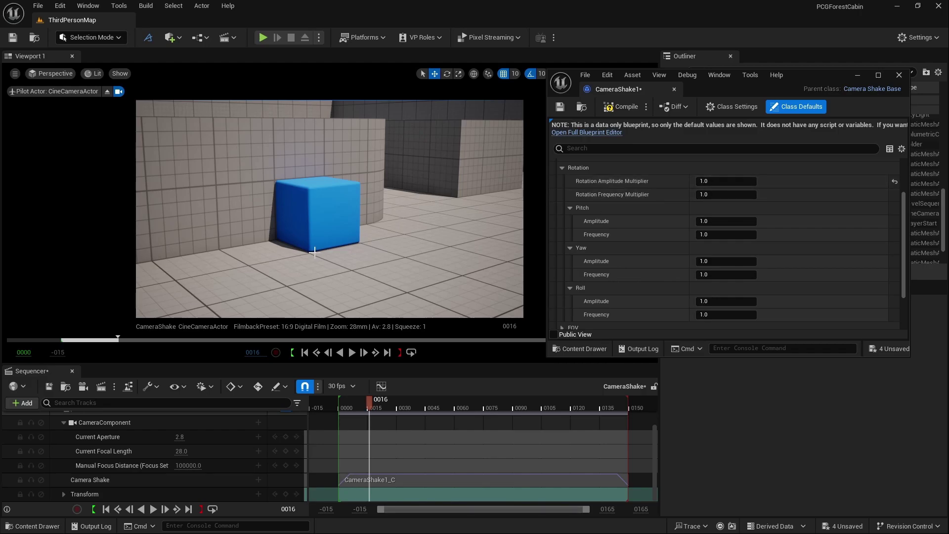
pyautogui.click(612, 112)
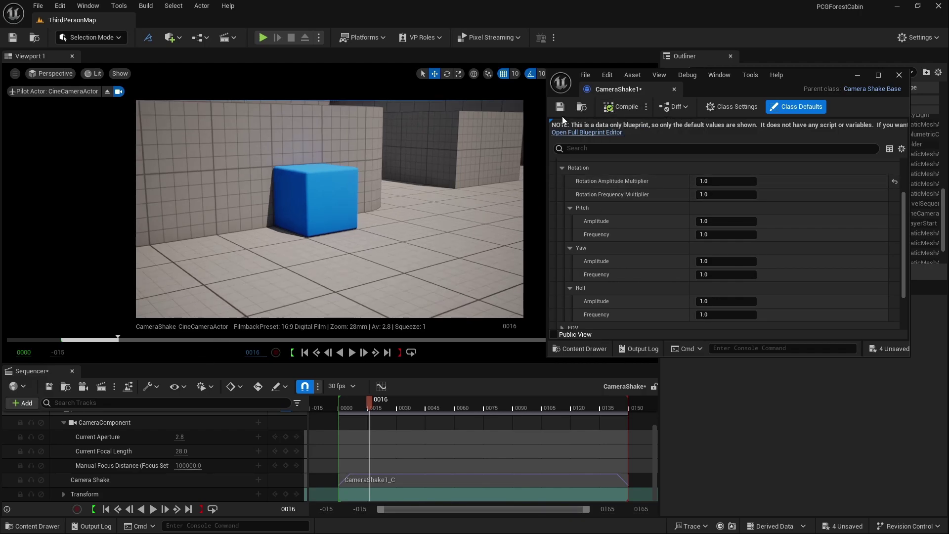
# Step: Play the sequence from the start to preview the rotation shake, and pause it
pyautogui.click(105, 508)
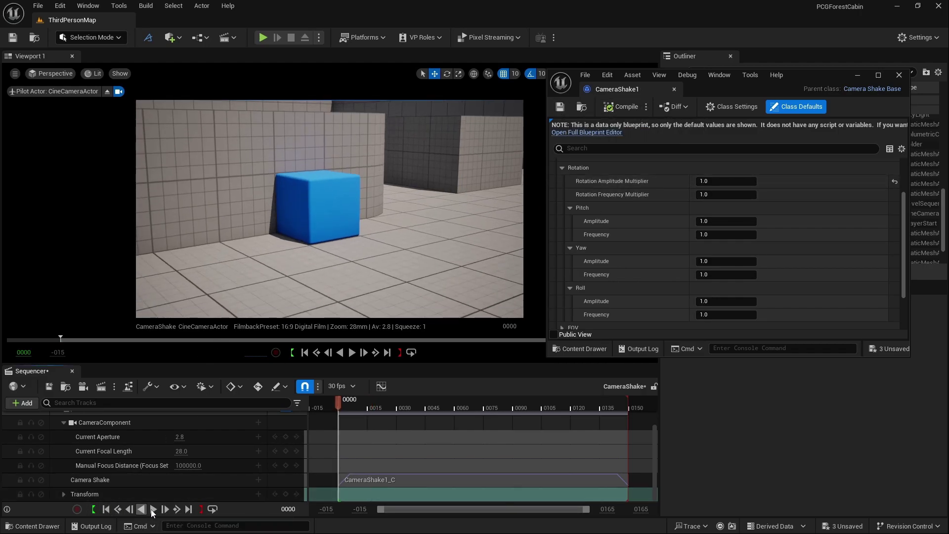
pyautogui.click(154, 509)
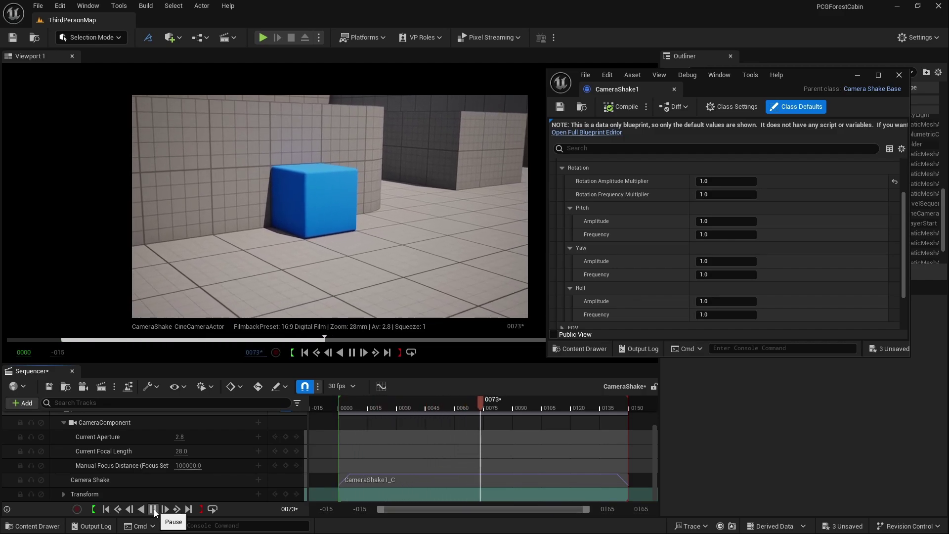
pyautogui.click(154, 508)
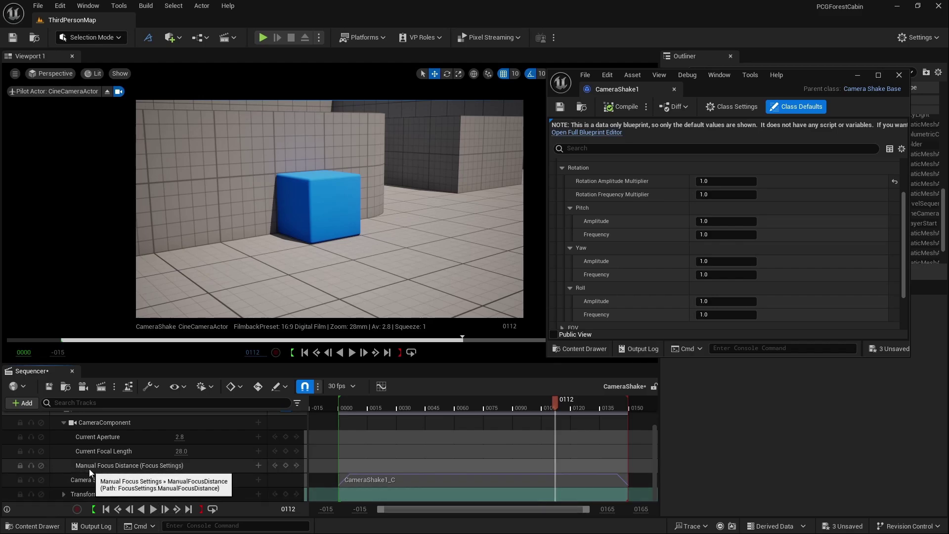
# Step: Expand the Location settings and set the X amplitude to 1.0
pyautogui.scroll(3, 609, 234)
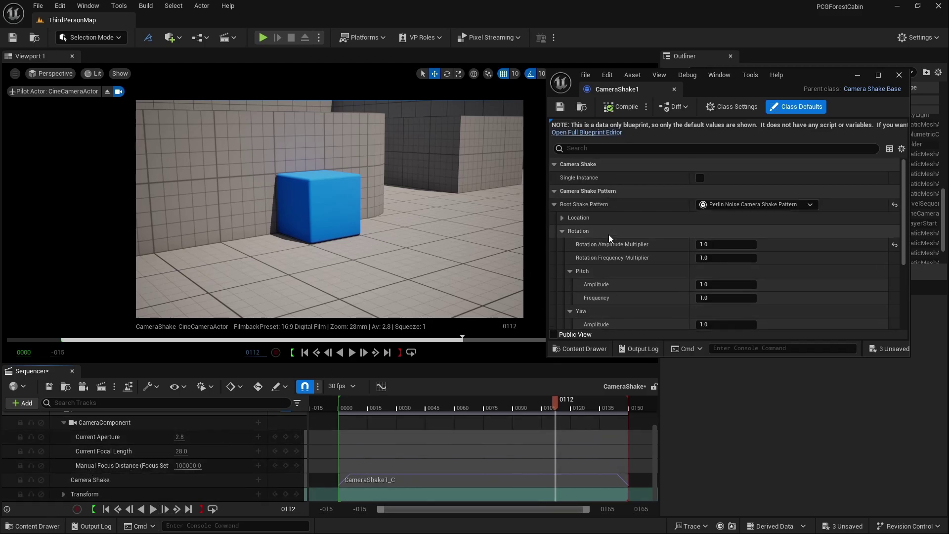
pyautogui.click(563, 218)
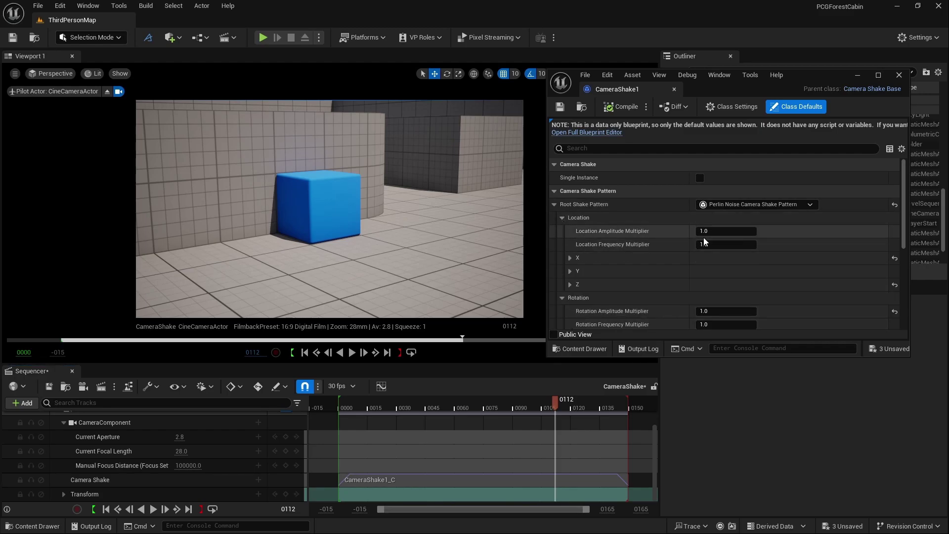
pyautogui.scroll(-1, 642, 254)
pyautogui.click(571, 242)
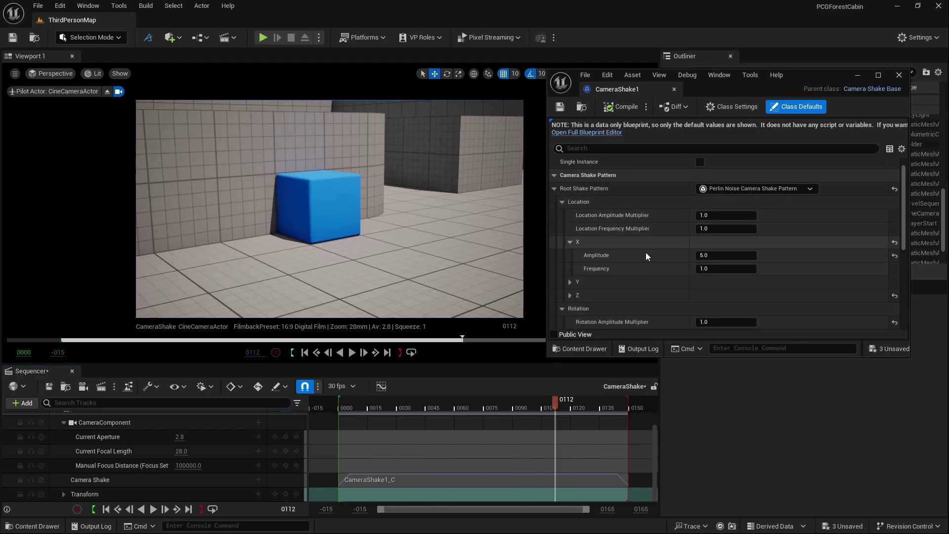
pyautogui.click(717, 255)
# Step: Set the Location Z amplitude to 1.0, and compile and save the Blueprint
pyautogui.click(570, 295)
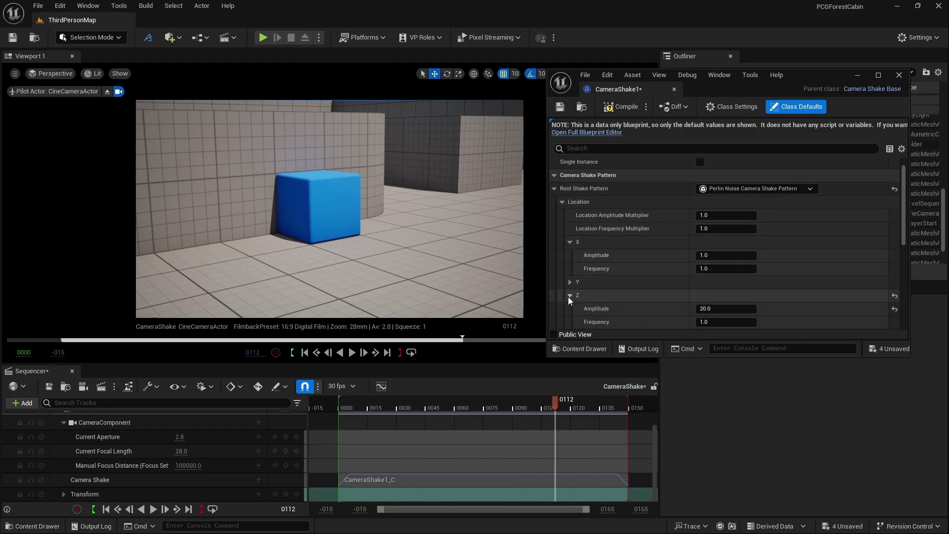
pyautogui.scroll(-2, 644, 284)
pyautogui.moveTo(704, 277); pyautogui.dragTo(707, 277)
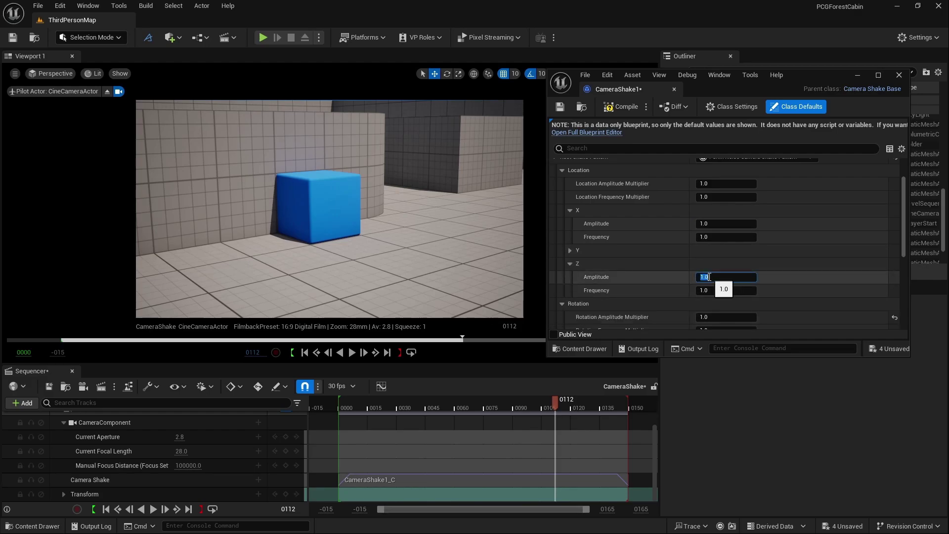
pyautogui.scroll(-6, 669, 257)
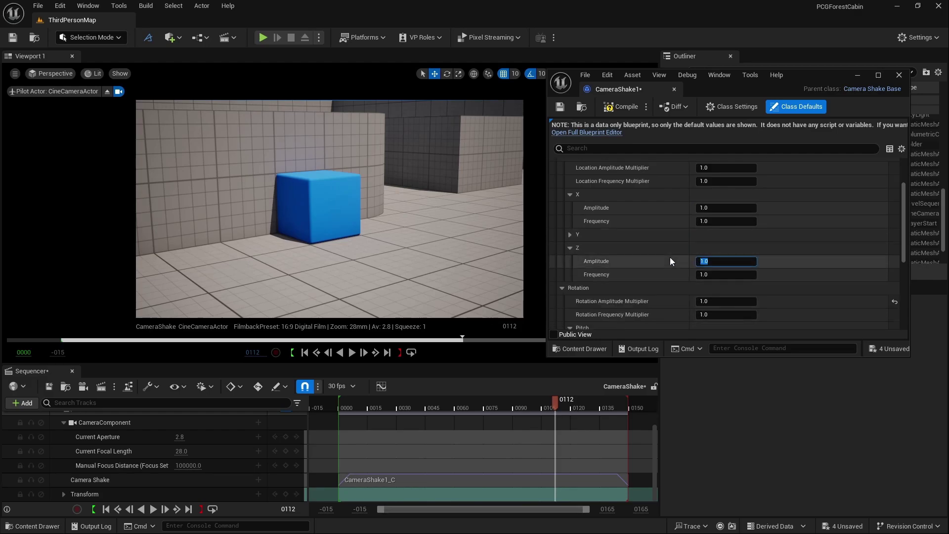
pyautogui.click(620, 108)
# Step: Expand the FOV settings, set the FOV Amplitude to 5.0 and save the Blueprint
pyautogui.scroll(-4, 610, 221)
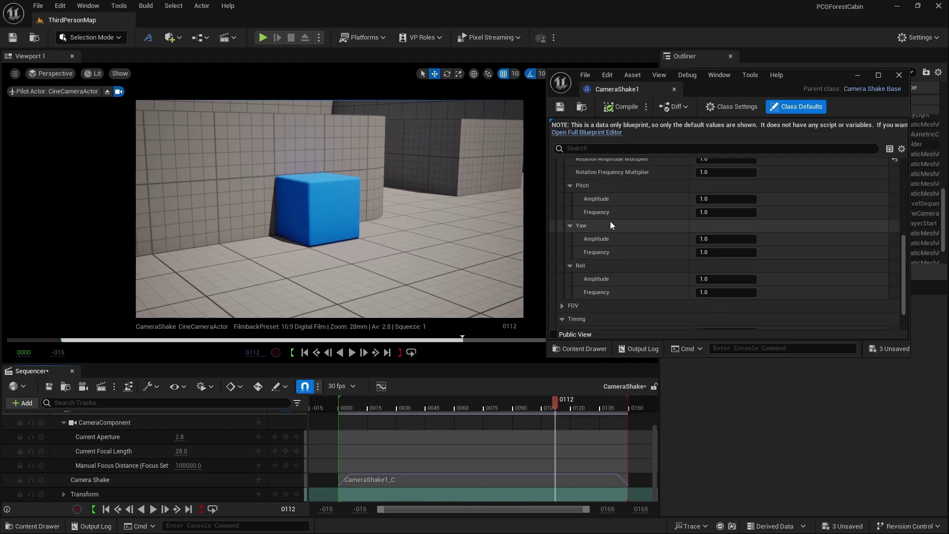
pyautogui.scroll(-3, 610, 221)
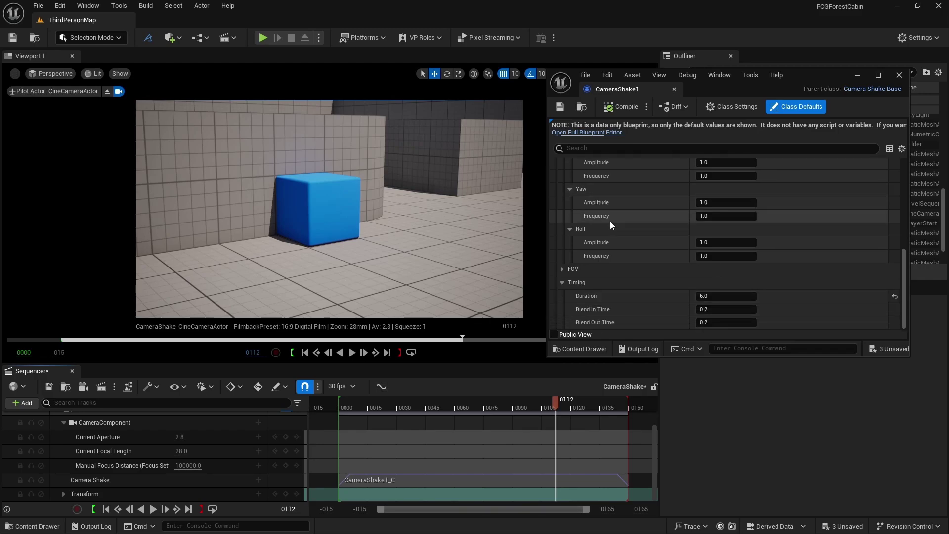
pyautogui.click(563, 269)
pyautogui.click(570, 282)
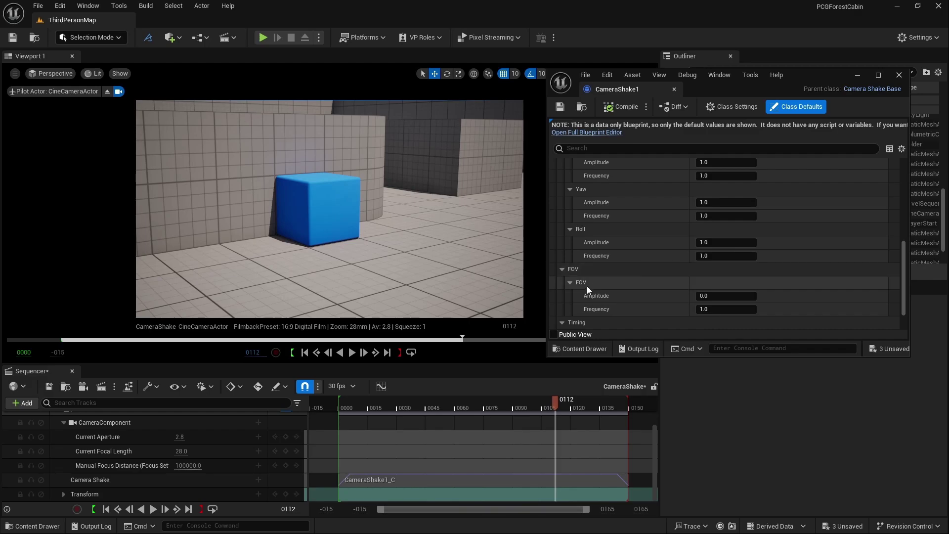
pyautogui.click(722, 300)
pyautogui.write('5')
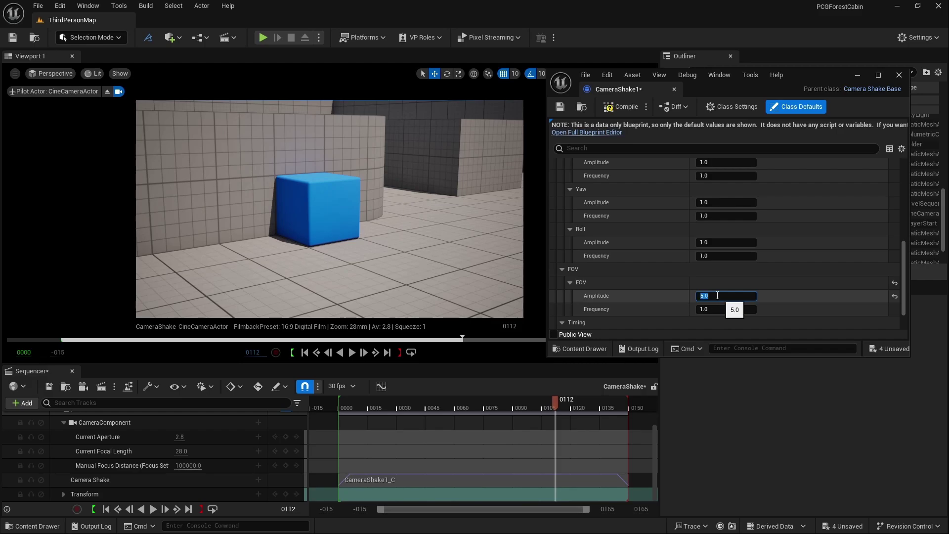
pyautogui.press('Return')
pyautogui.click(559, 107)
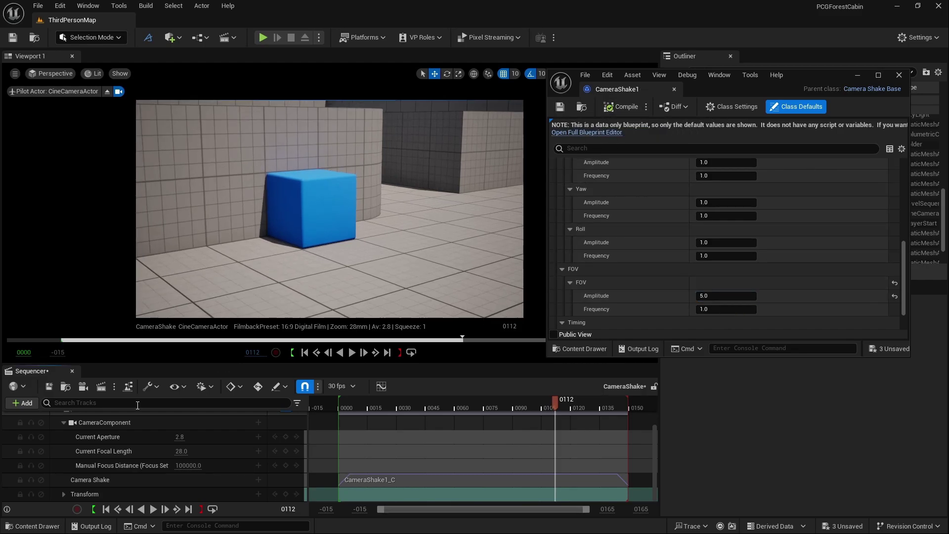
# Step: Play the sequence to preview the FOV shake, and pause playback
pyautogui.click(152, 508)
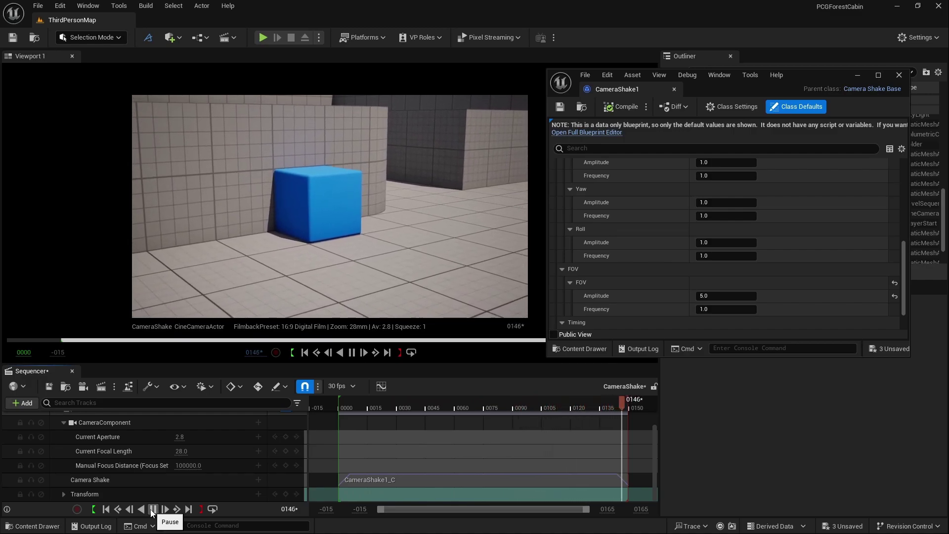
pyautogui.click(152, 509)
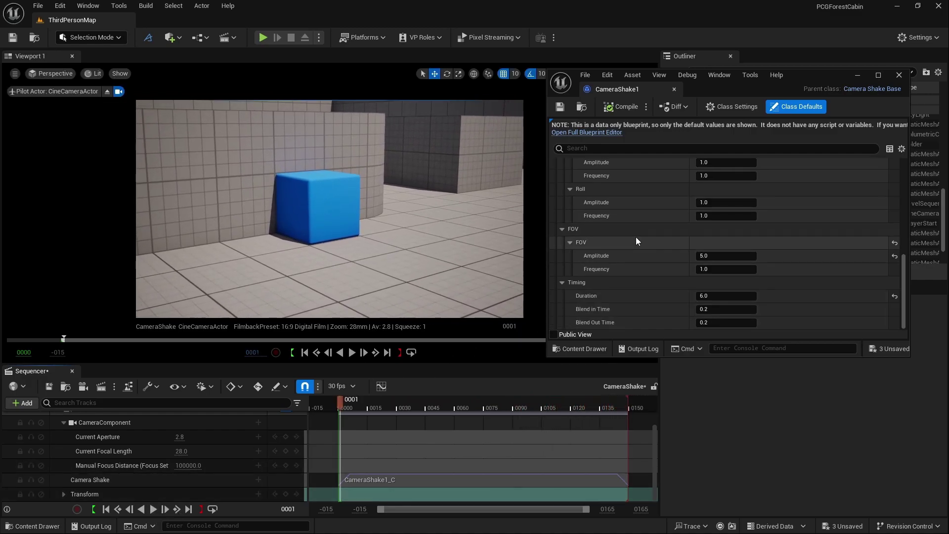
# Step: Change the shake pattern's FOV Amplitude from the exaggerated test value
pyautogui.scroll(-2, 635, 239)
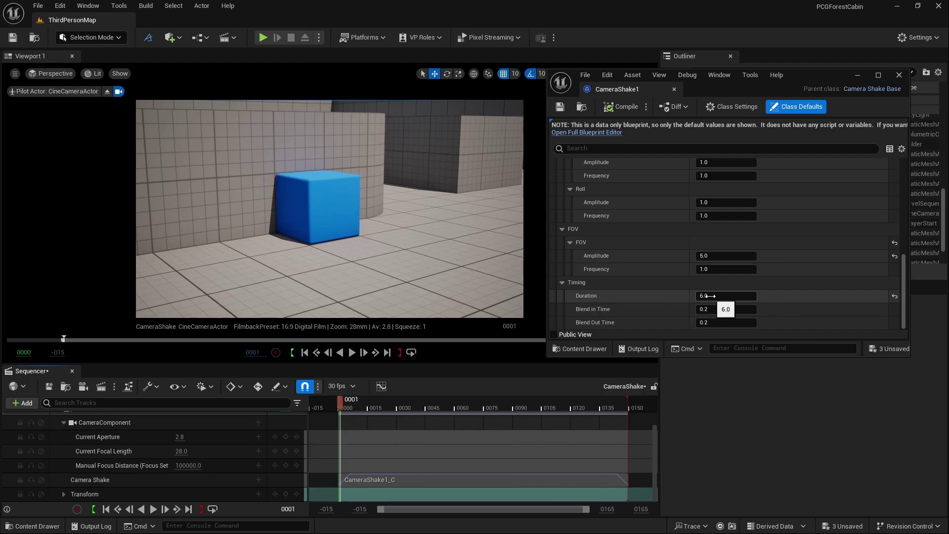
pyautogui.click(712, 256)
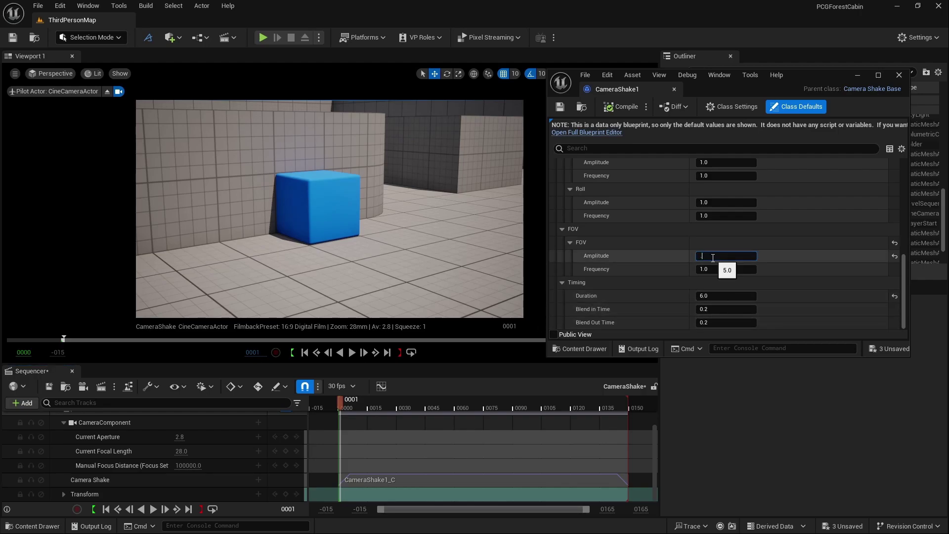
pyautogui.press('Return')
# Step: Set the Rotation Amplitude Multiplier to 0.5 and save the Blueprint
pyautogui.scroll(5, 668, 253)
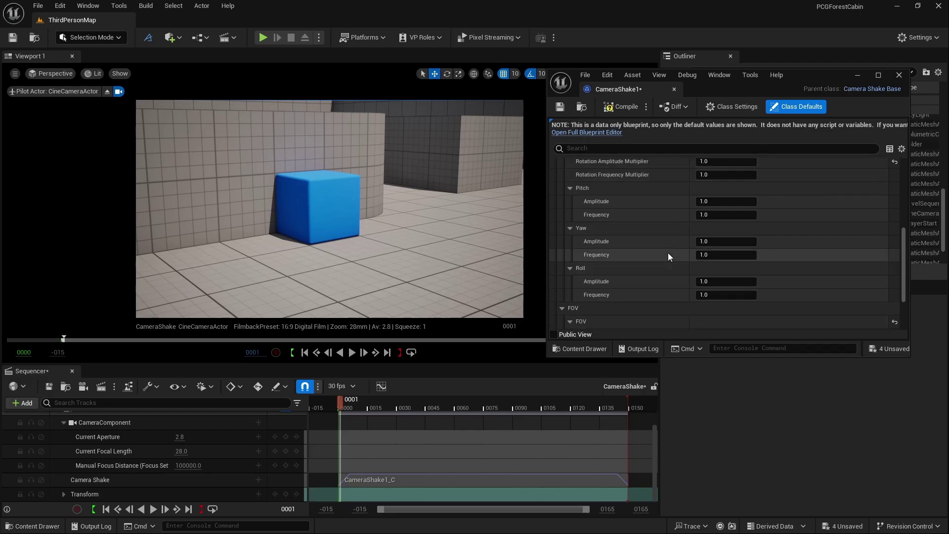
pyautogui.scroll(1, 682, 232)
pyautogui.click(712, 208)
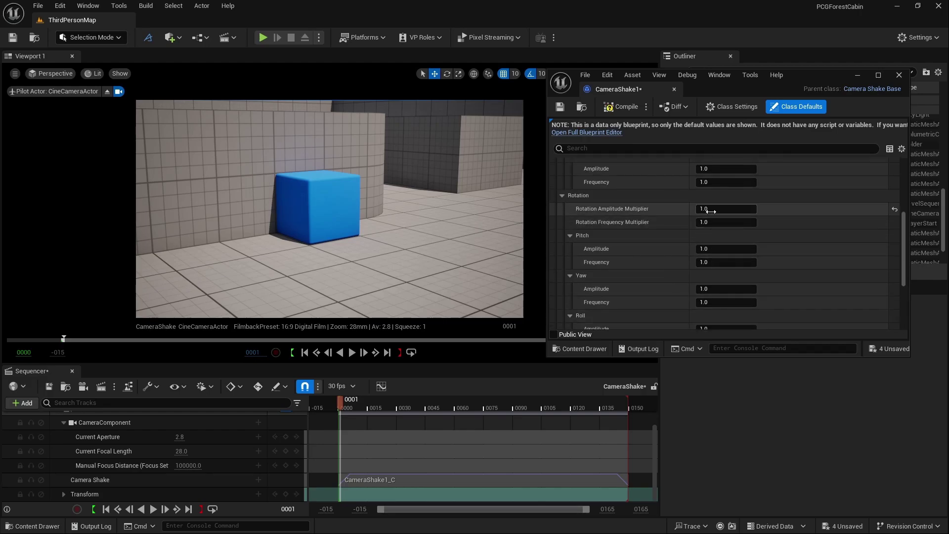
pyautogui.write('.5')
pyautogui.press('Return')
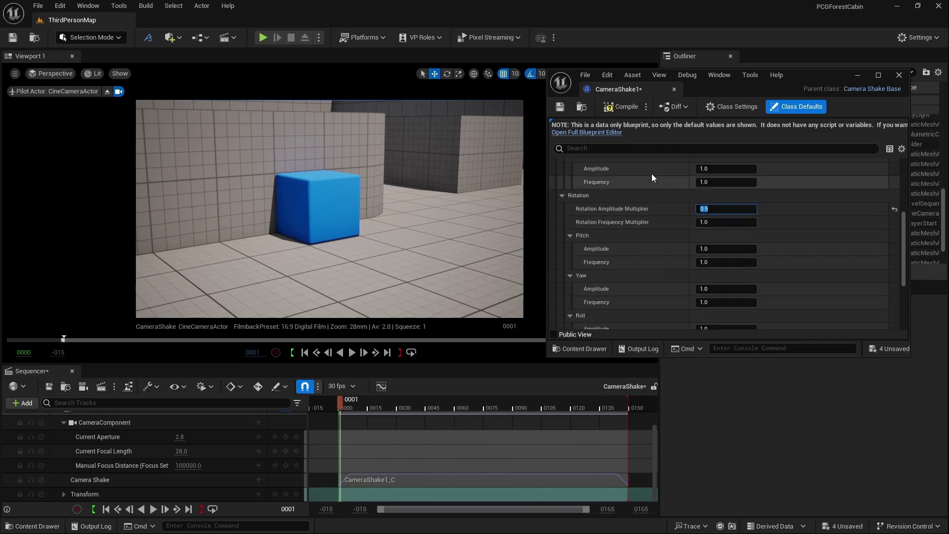
pyautogui.click(560, 106)
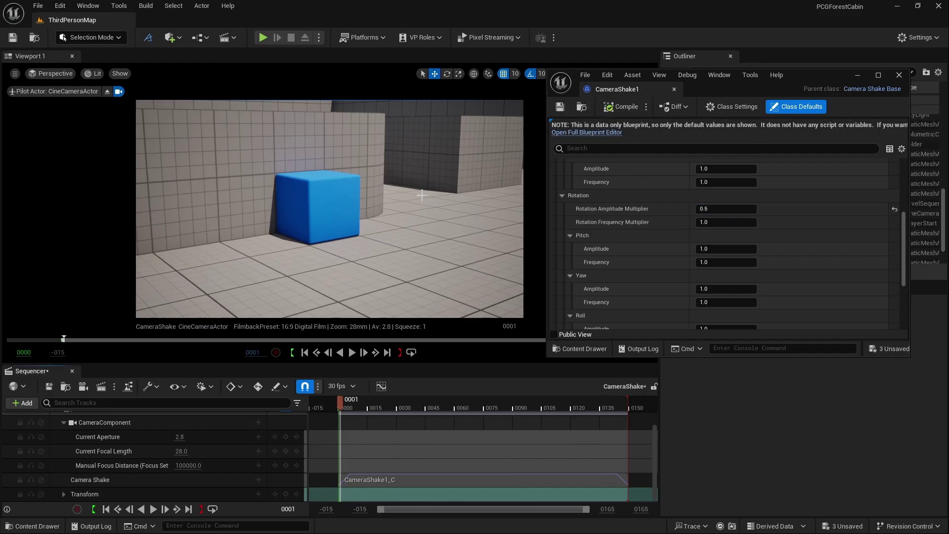
# Step: Replay the sequence from the start to check the reduced rotation shake, and pause it
pyautogui.click(131, 509)
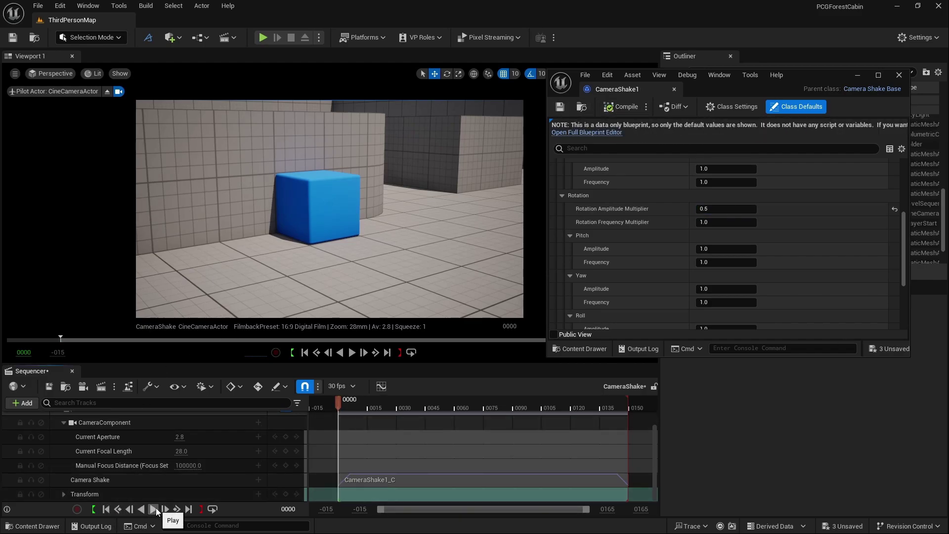
pyautogui.click(154, 509)
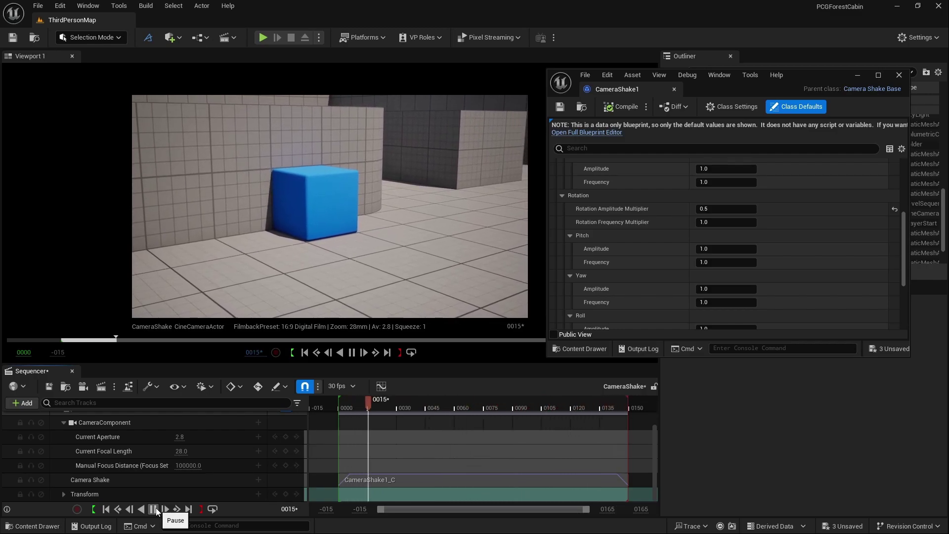
pyautogui.click(153, 509)
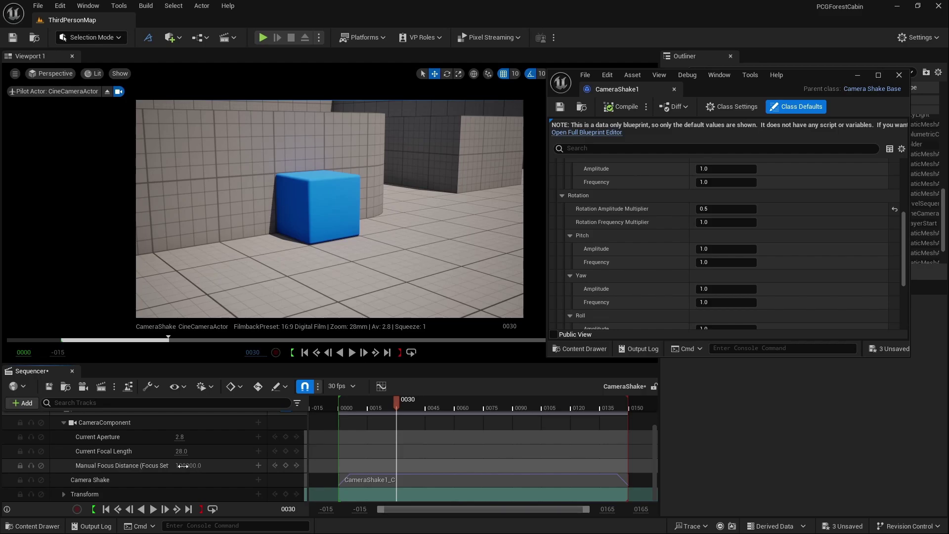
# Step: Keyframe the cine camera's Transform at frame 0000 and, moved closer to the blue cube, at frame 0150; return the playhead to the start
pyautogui.click(106, 509)
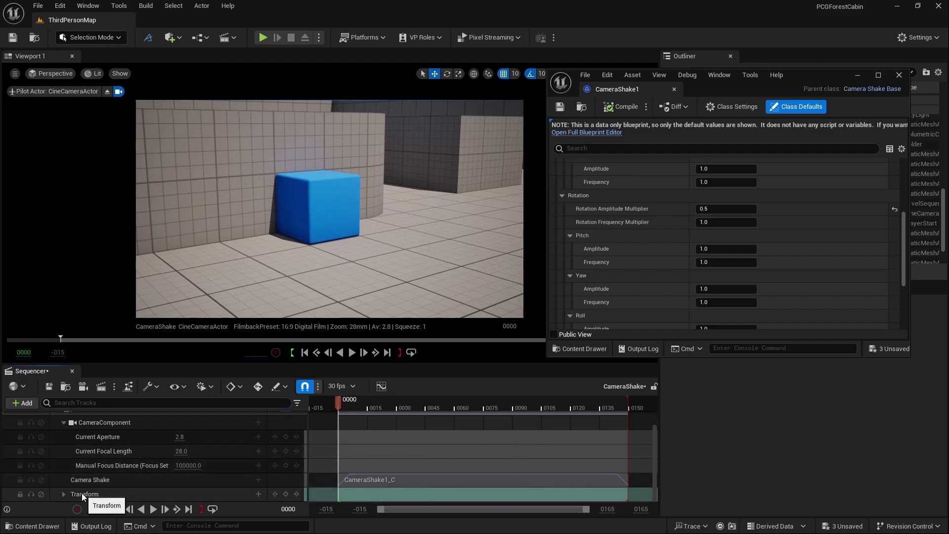
pyautogui.click(177, 509)
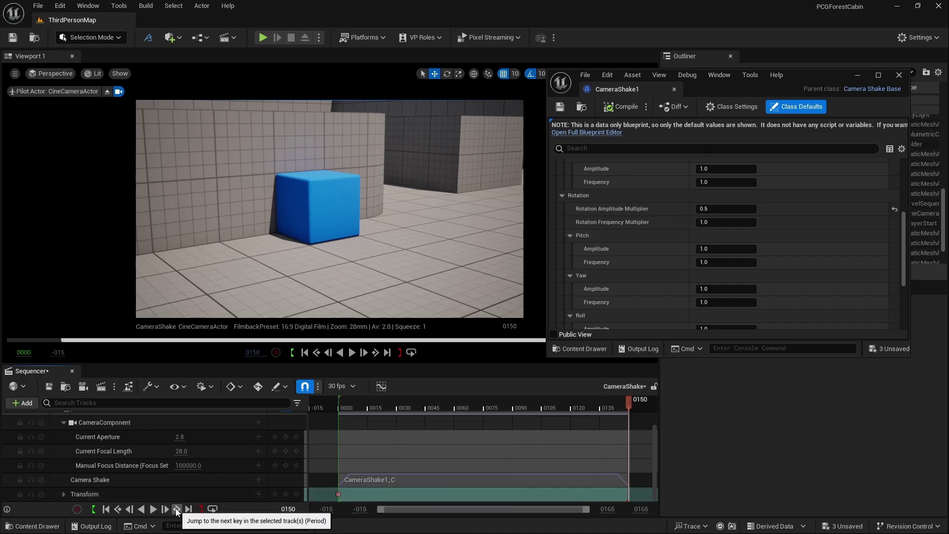
pyautogui.moveTo(420, 148); pyautogui.dragTo(414, 150, button='right')
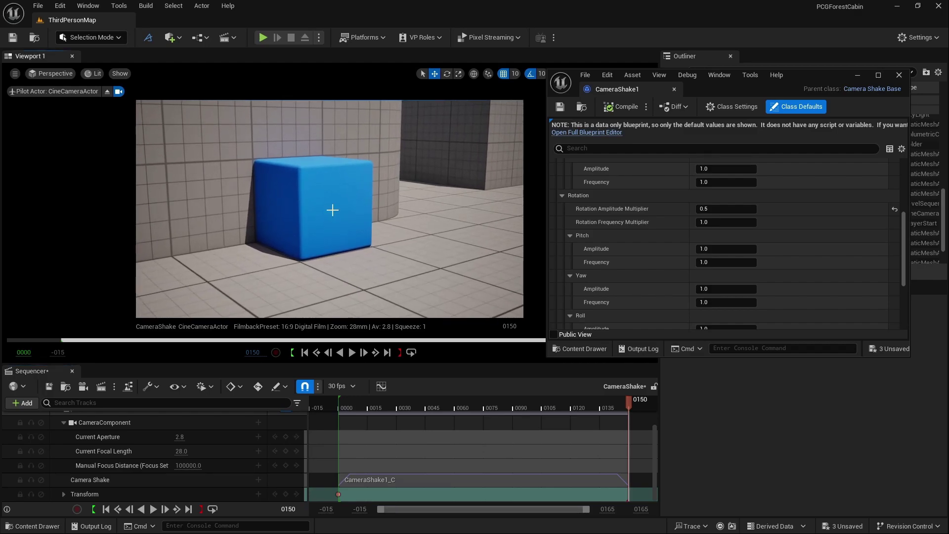
pyautogui.click(286, 494)
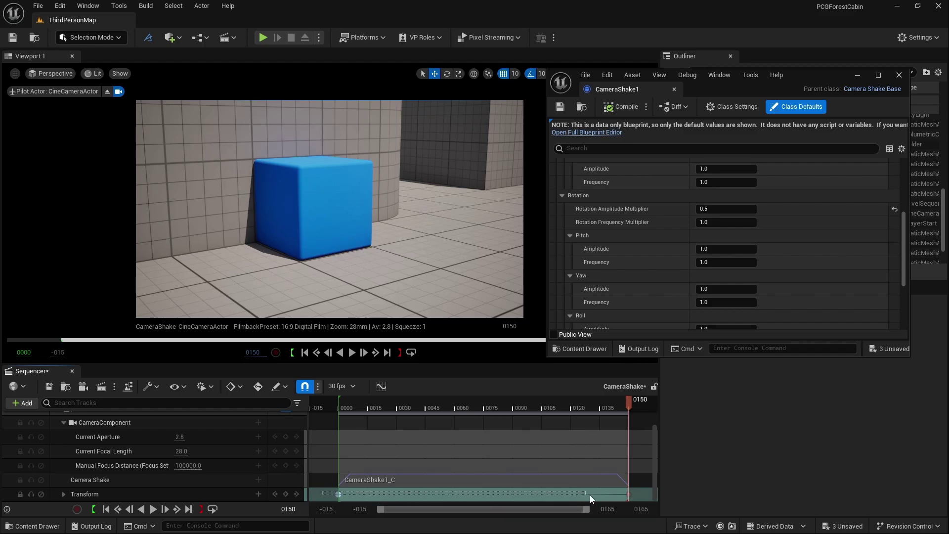
pyautogui.moveTo(589, 494)
pyautogui.mouseDown()
pyautogui.moveTo(641, 493)
pyautogui.moveTo(636, 499)
pyautogui.mouseUp()
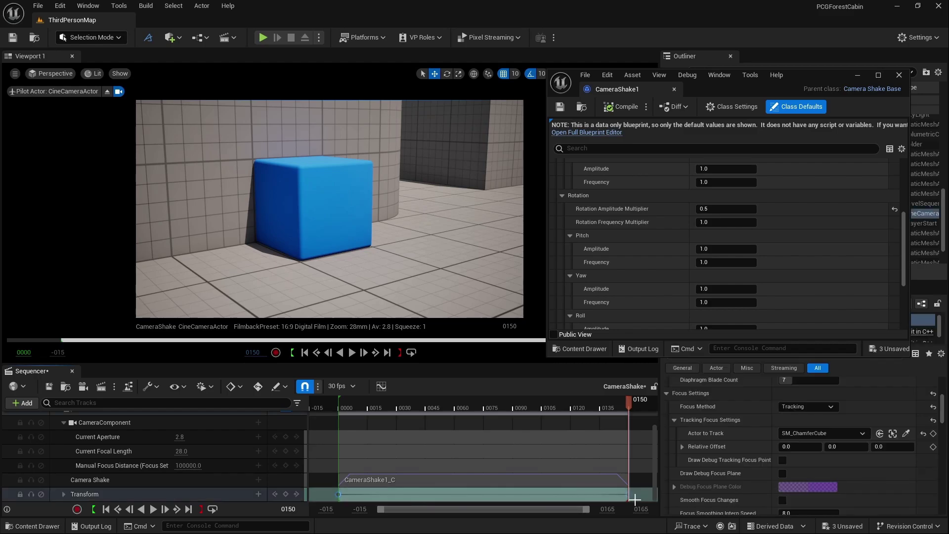
pyautogui.click(105, 509)
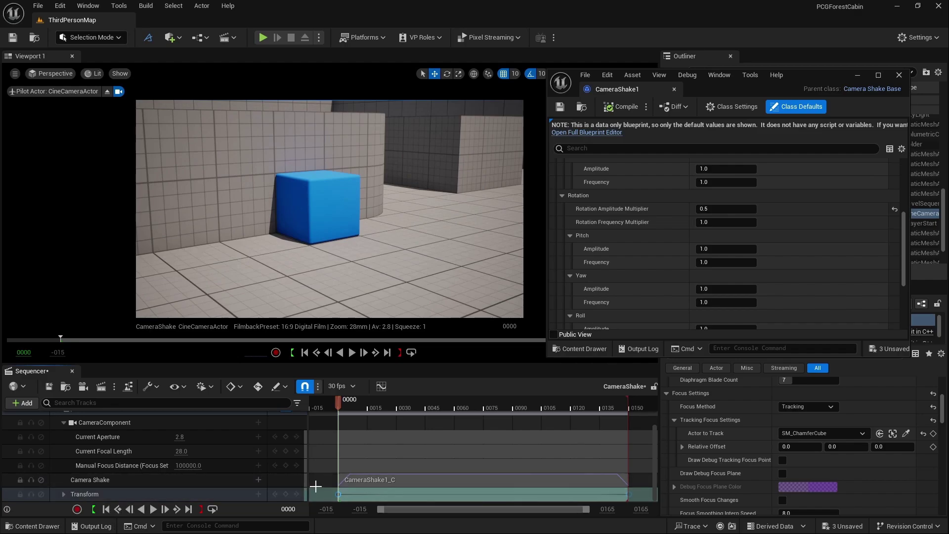
# Step: Play the sequence to check the keyframed camera move combined with the shake, and pause it
pyautogui.click(152, 509)
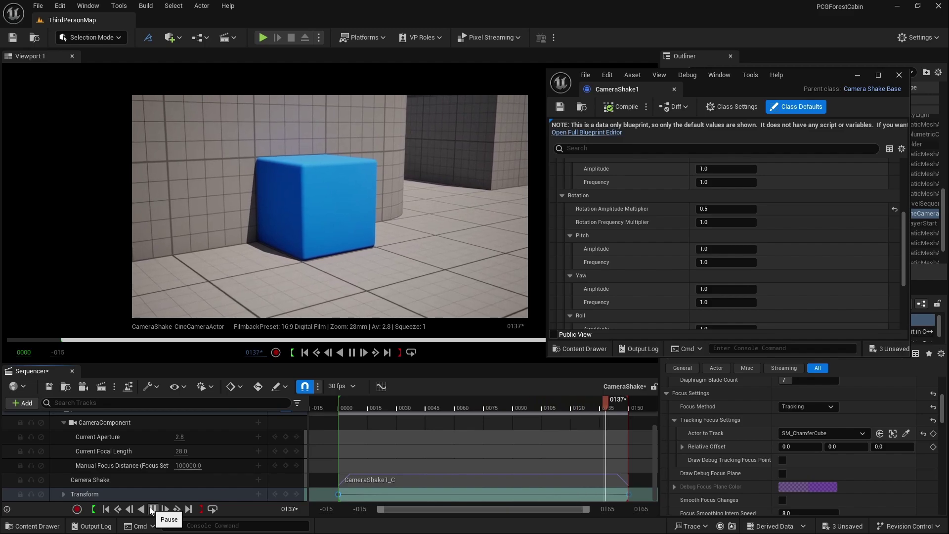
pyautogui.click(152, 509)
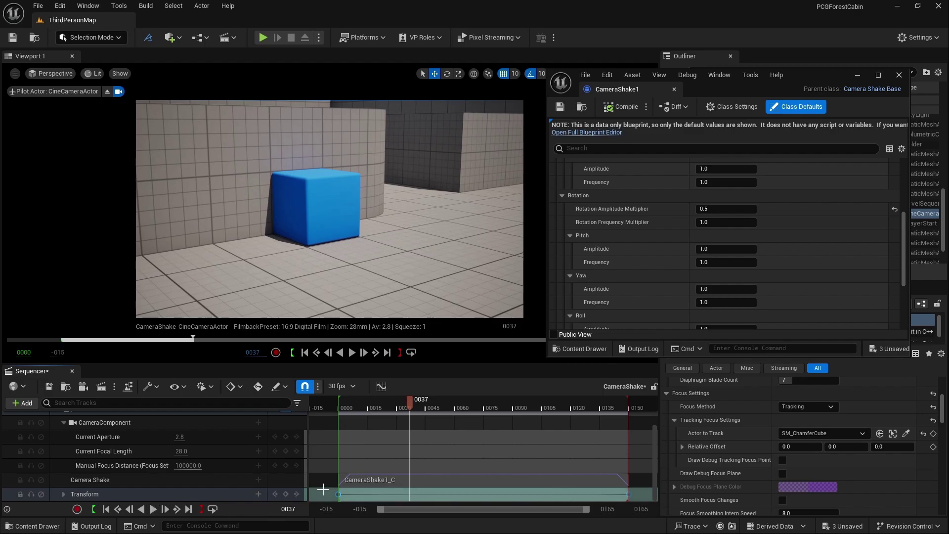
# Step: Set both of the camera's Transform keyframes to Linear interpolation and replay the sequence to check the movement
pyautogui.moveTo(340, 497); pyautogui.dragTo(629, 496)
pyautogui.rightClick(627, 493)
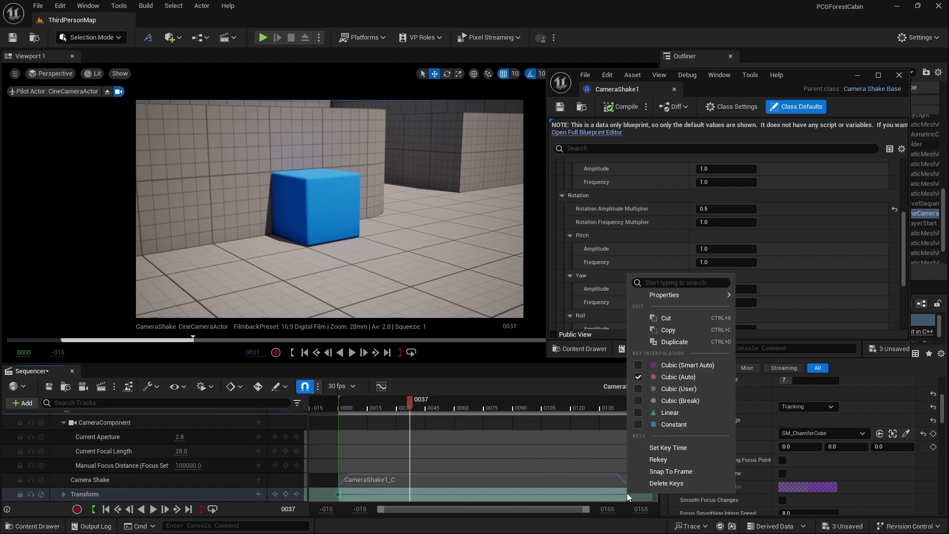
pyautogui.click(638, 413)
pyautogui.click(153, 508)
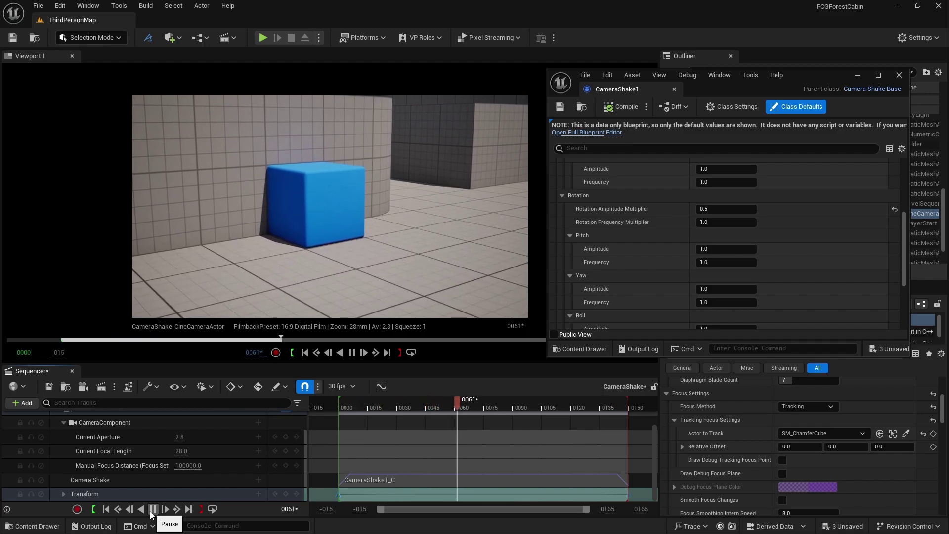
pyautogui.click(152, 512)
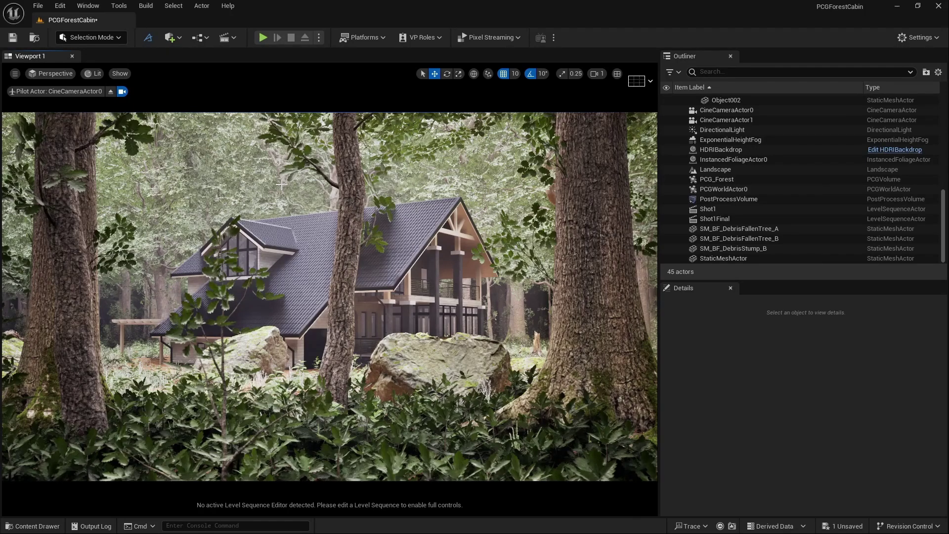
# Step: View the PCGForestCabin level through CineCameraActor1, and return the viewport to CineCameraActor0
pyautogui.click(49, 74)
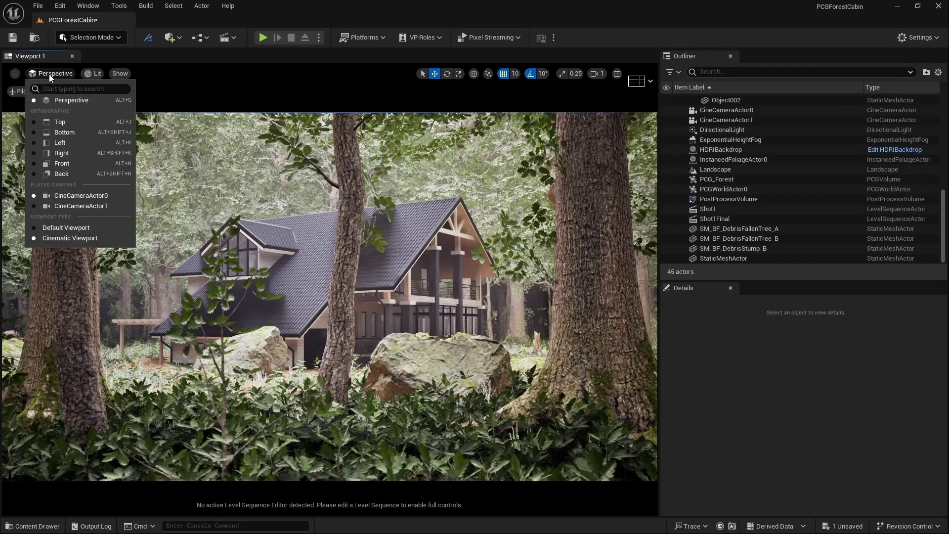
pyautogui.click(73, 206)
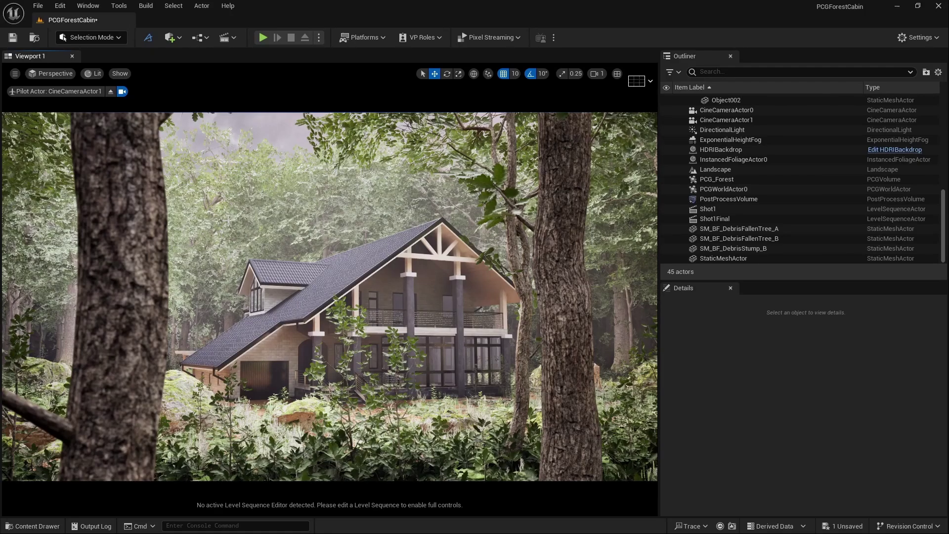
pyautogui.click(50, 74)
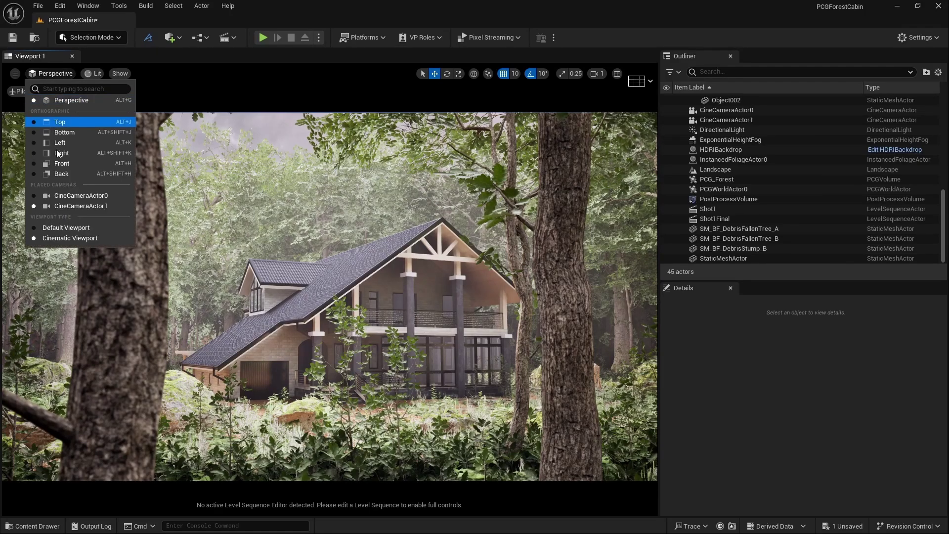
pyautogui.click(60, 195)
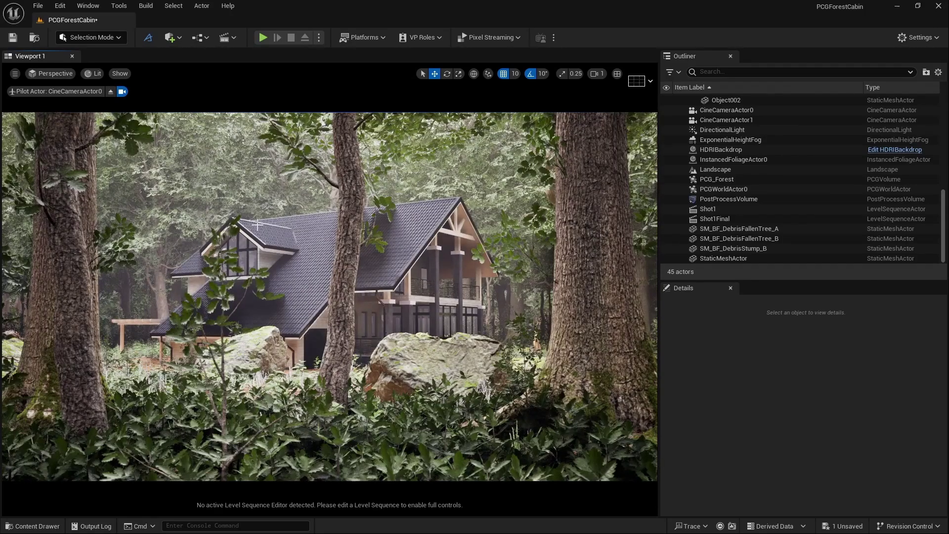
# Step: Add a new level sequence named Shot1Final, saved in the CameraShakeSeqeucne folder
pyautogui.click(228, 37)
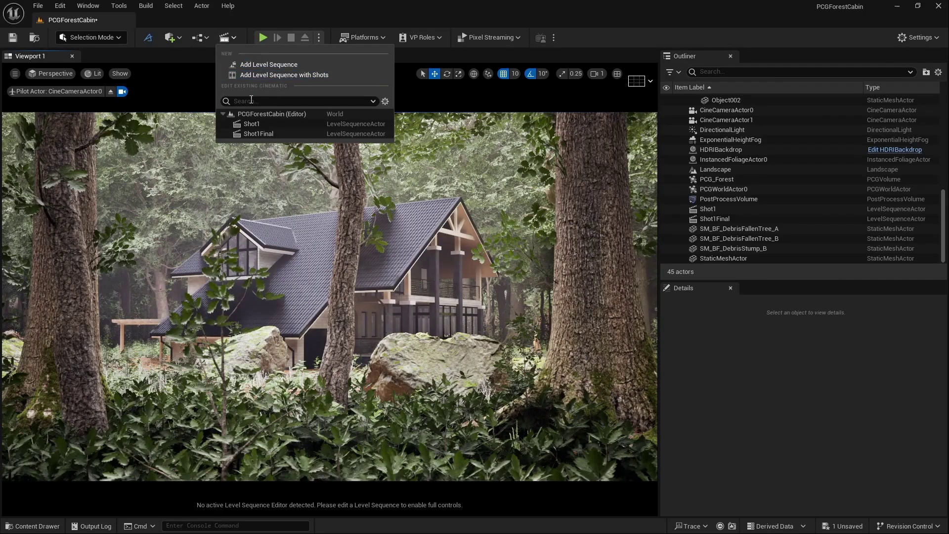
pyautogui.click(256, 64)
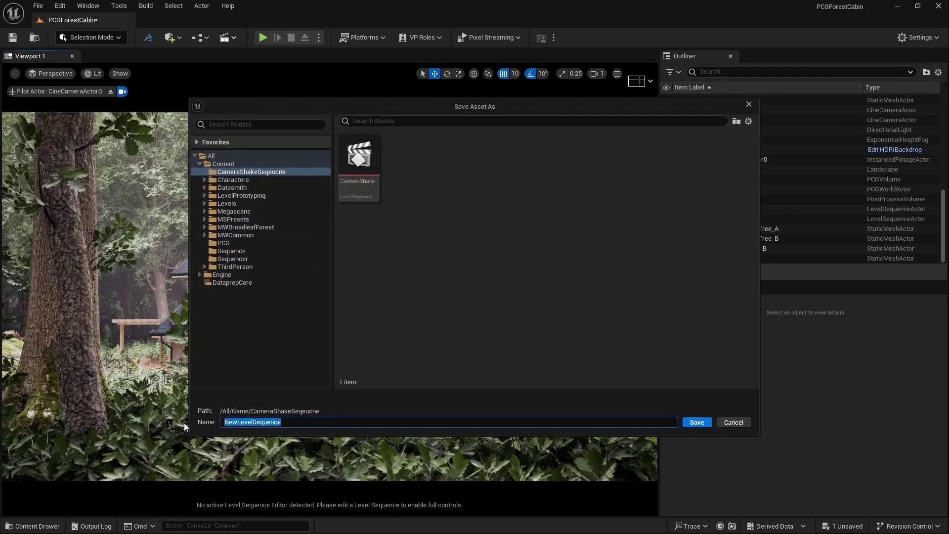
pyautogui.write('Shot1Final')
pyautogui.press('Return')
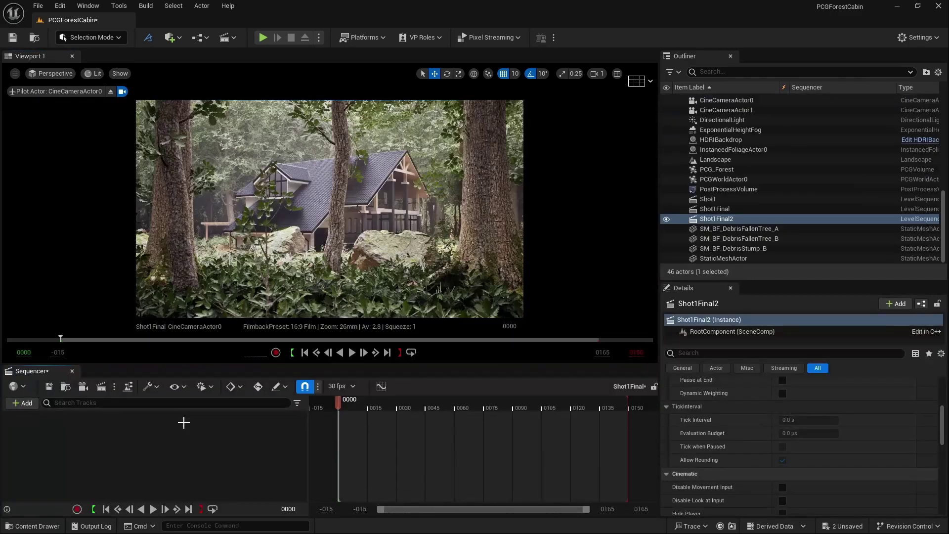
# Step: Add CineCameraActor0 to the Shot1Final sequence as an actor track
pyautogui.click(25, 404)
pyautogui.moveTo(118, 228)
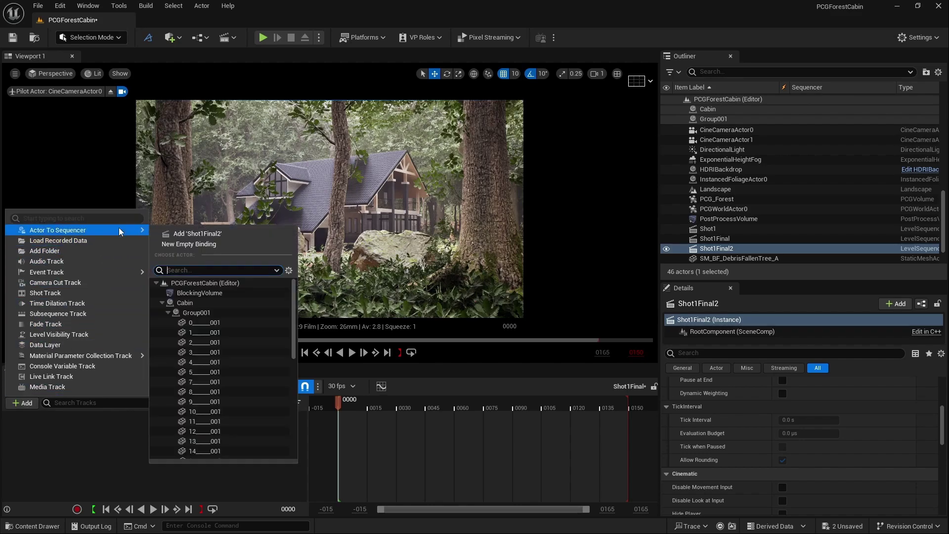
pyautogui.write('cine')
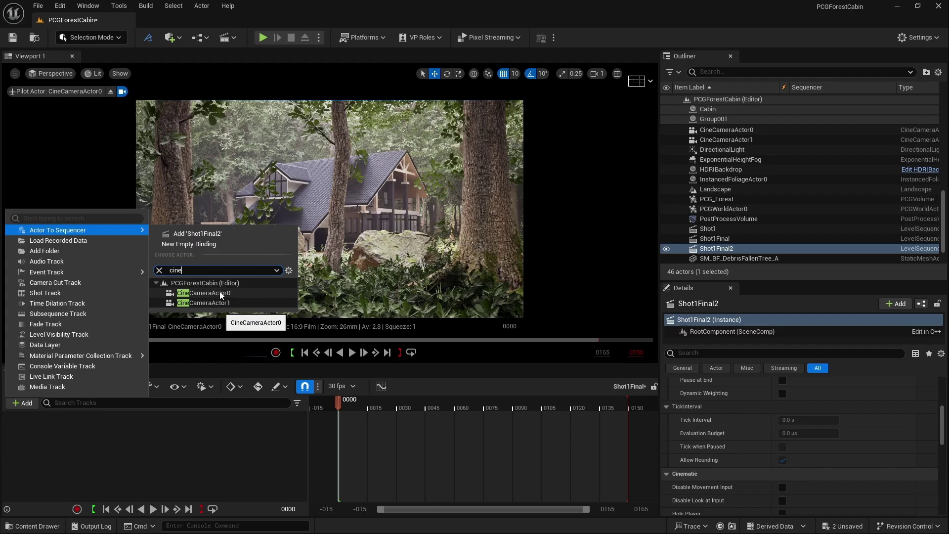
pyautogui.click(220, 292)
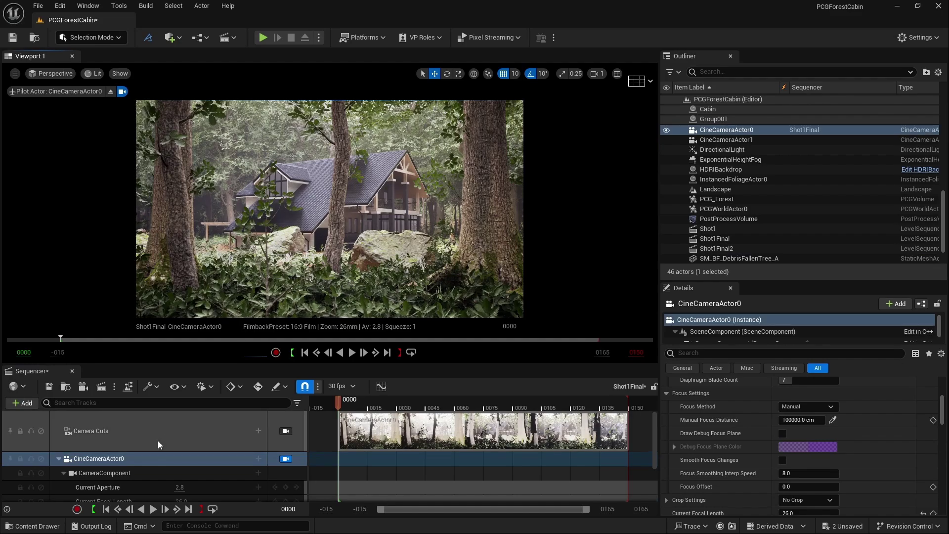
# Step: Add a Camera Shake track using CameraShake1 to CineCameraActor0, and play the sequence to check the shake
pyautogui.scroll(-2, 159, 448)
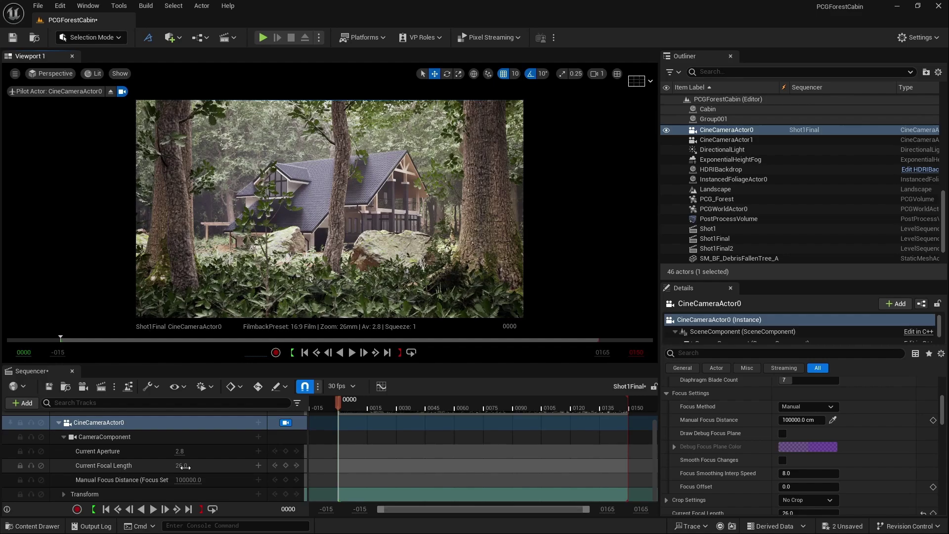
pyautogui.scroll(1, 184, 467)
pyautogui.scroll(1, 183, 467)
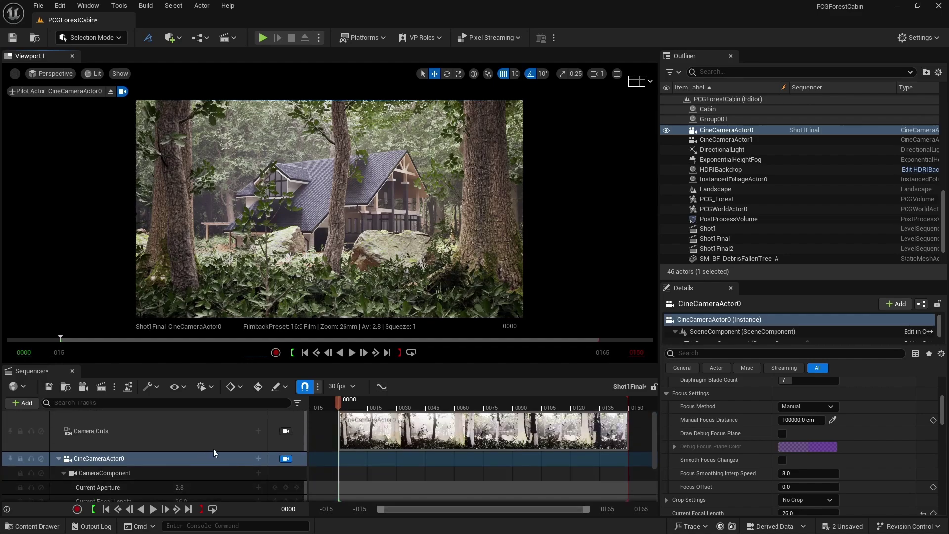
pyautogui.click(258, 458)
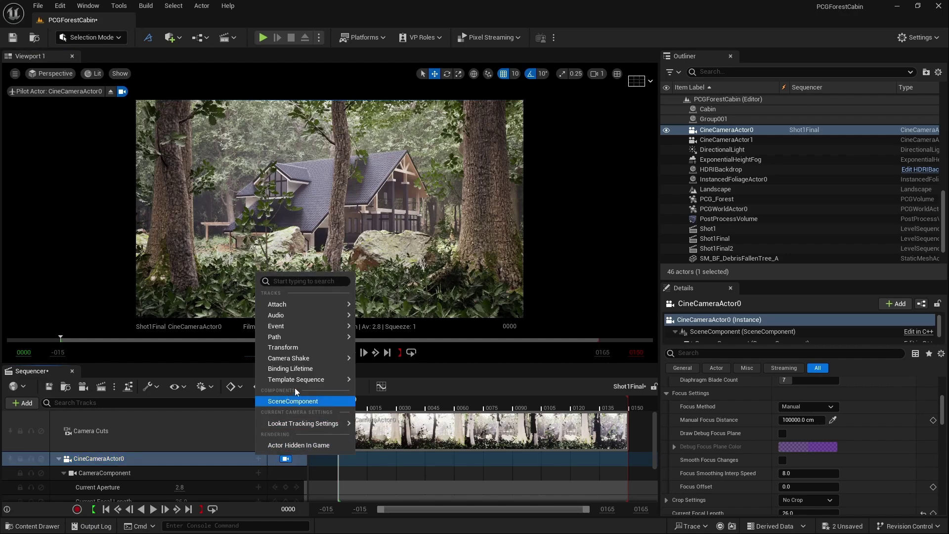
pyautogui.moveTo(321, 359)
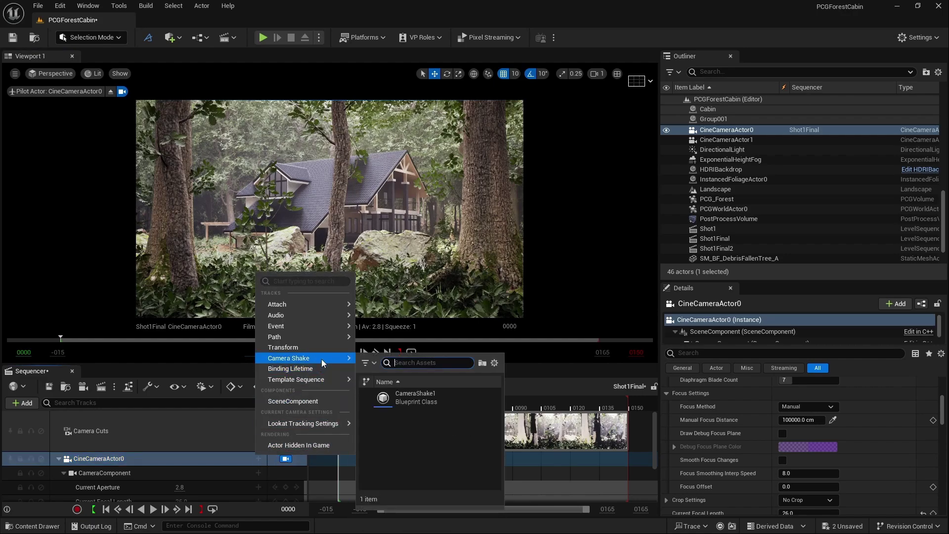
pyautogui.click(407, 398)
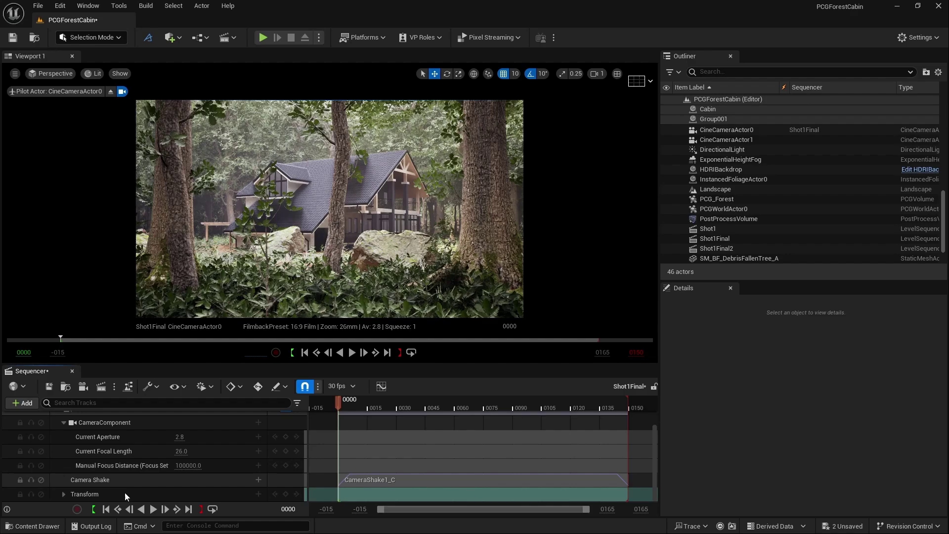
pyautogui.click(153, 509)
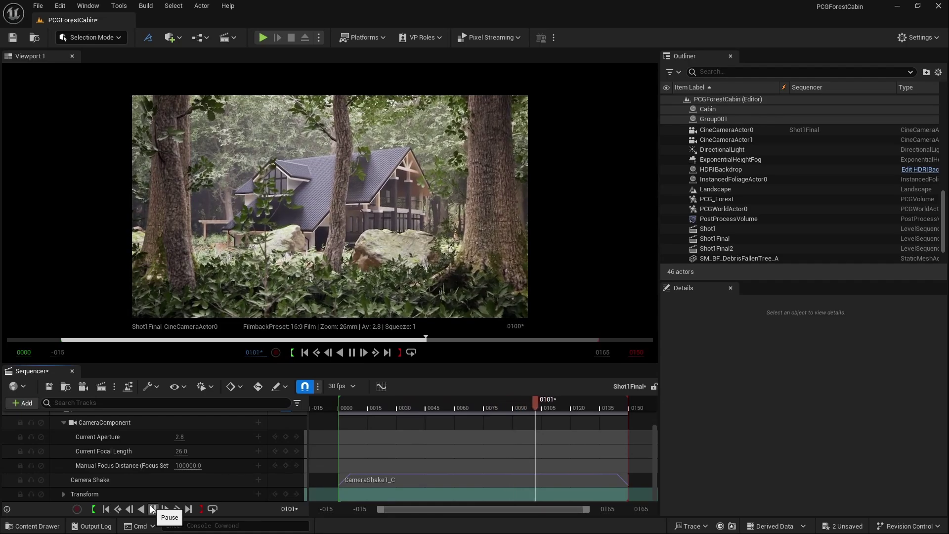
pyautogui.click(153, 509)
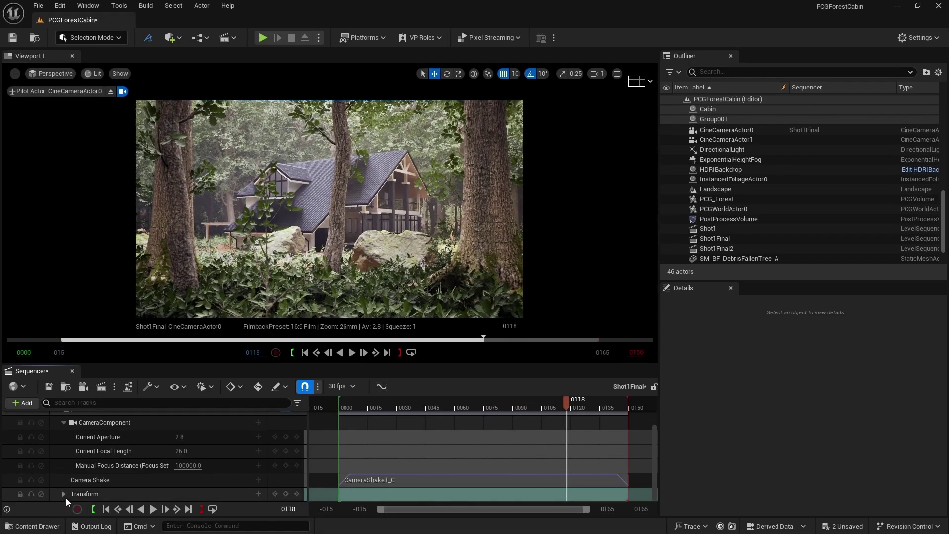
# Step: Open the CameraShake1 Blueprint from the CameraShakeSeqeucne content folder
pyautogui.click(40, 525)
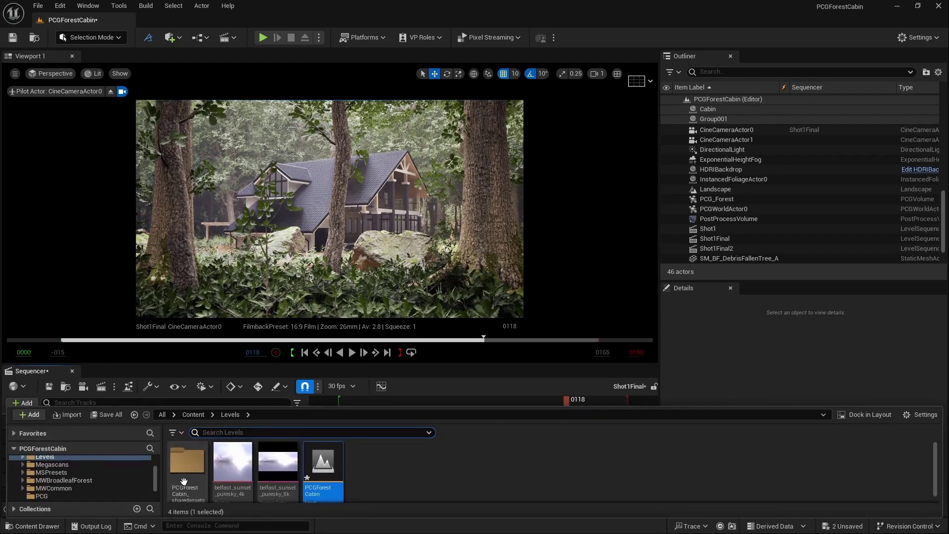
pyautogui.scroll(3, 86, 473)
pyautogui.click(86, 472)
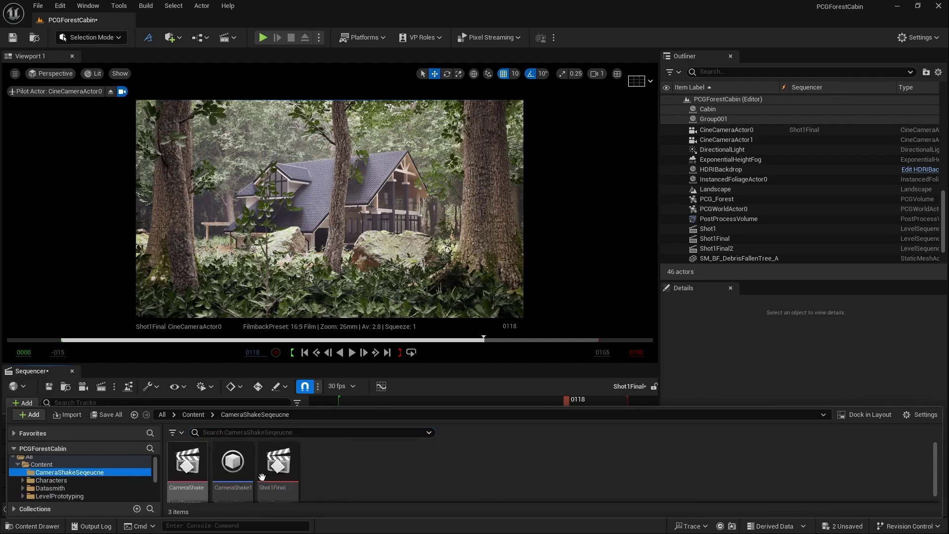
pyautogui.doubleClick(231, 469)
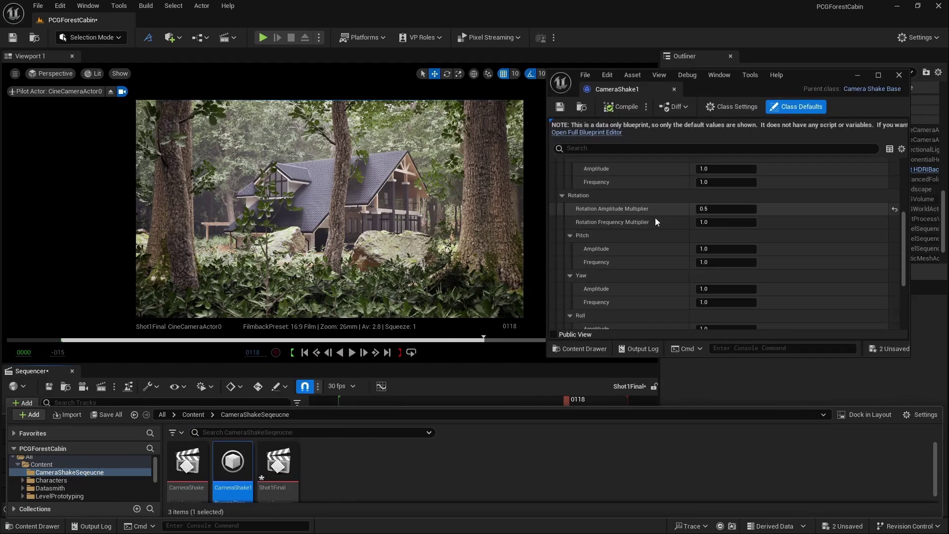
# Step: Set the shake pattern's FOV Amplitude to 0, then compile and save the Blueprint
pyautogui.scroll(2, 655, 217)
pyautogui.scroll(3, 655, 218)
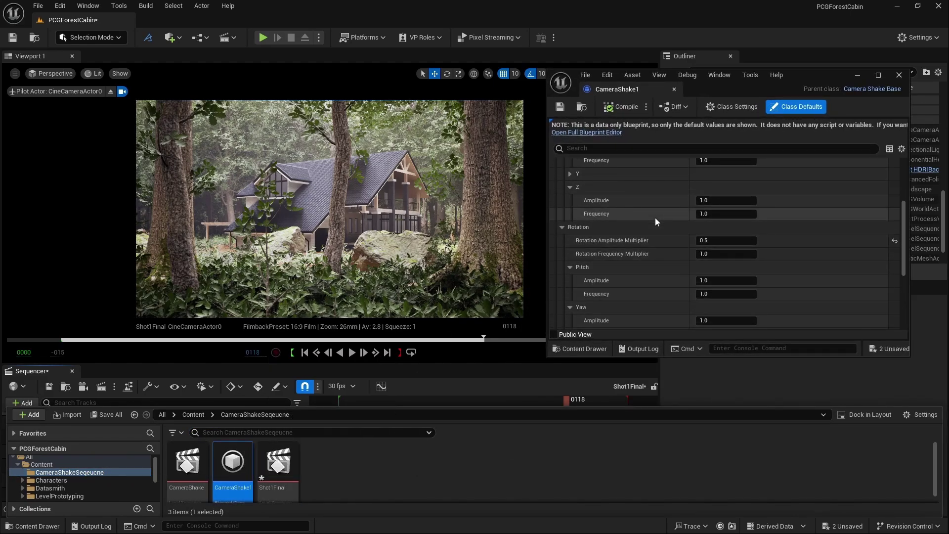
pyautogui.scroll(3, 655, 218)
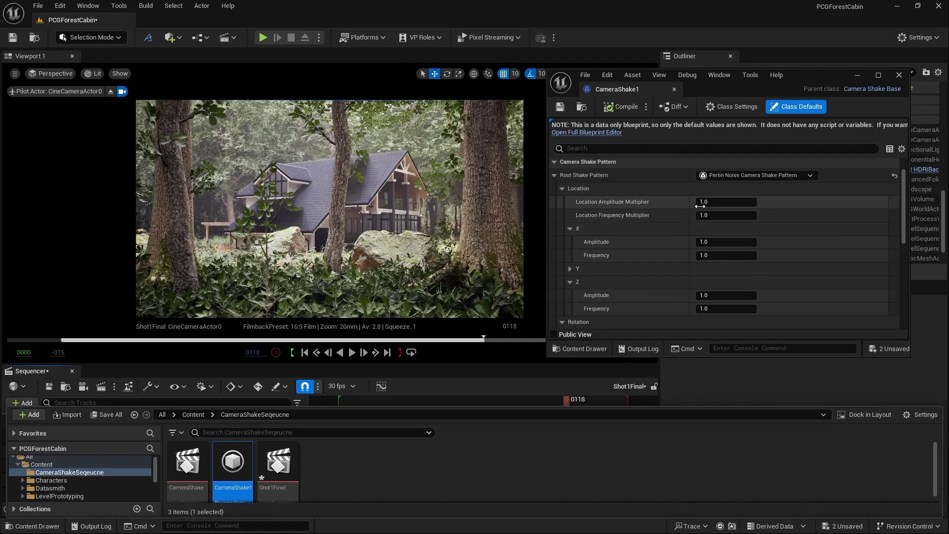
pyautogui.scroll(-5, 648, 220)
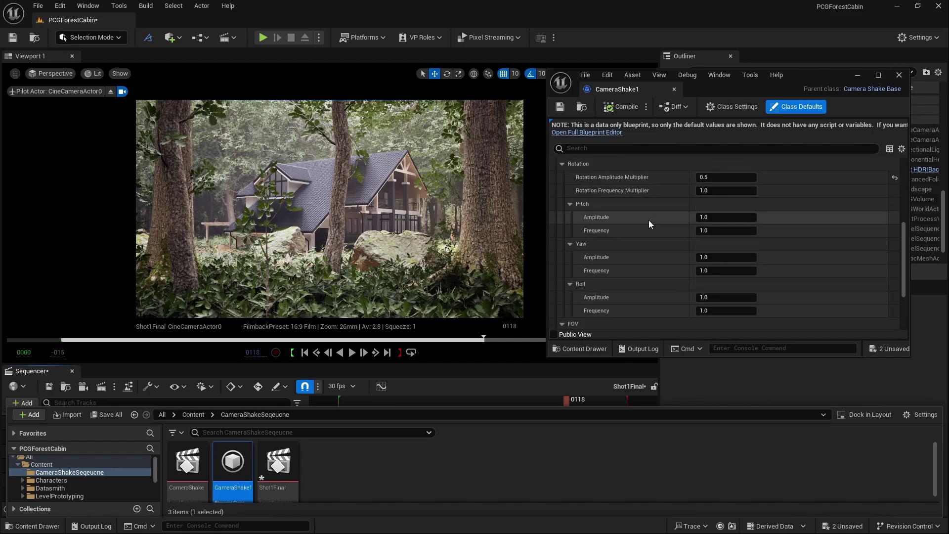
pyautogui.click(709, 304)
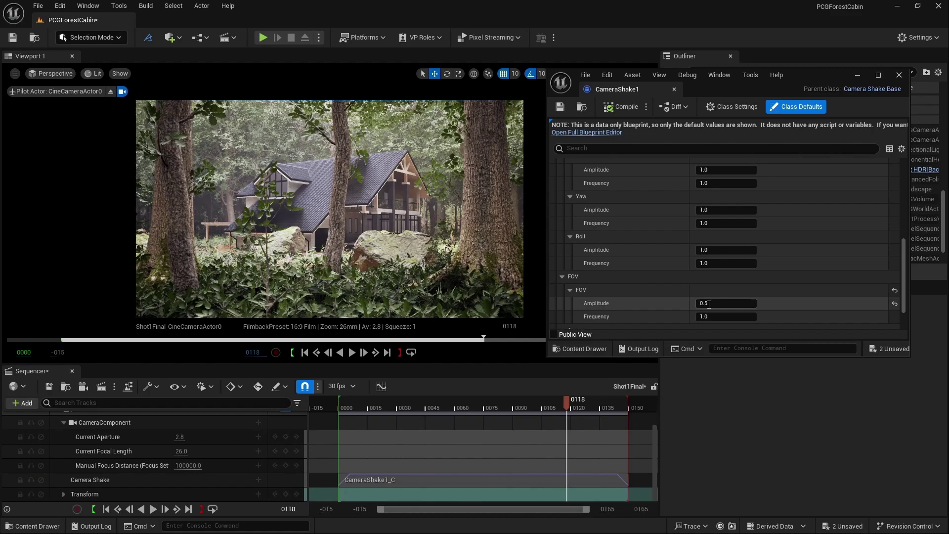
pyautogui.write('0')
pyautogui.press('Return')
pyautogui.scroll(5, 667, 272)
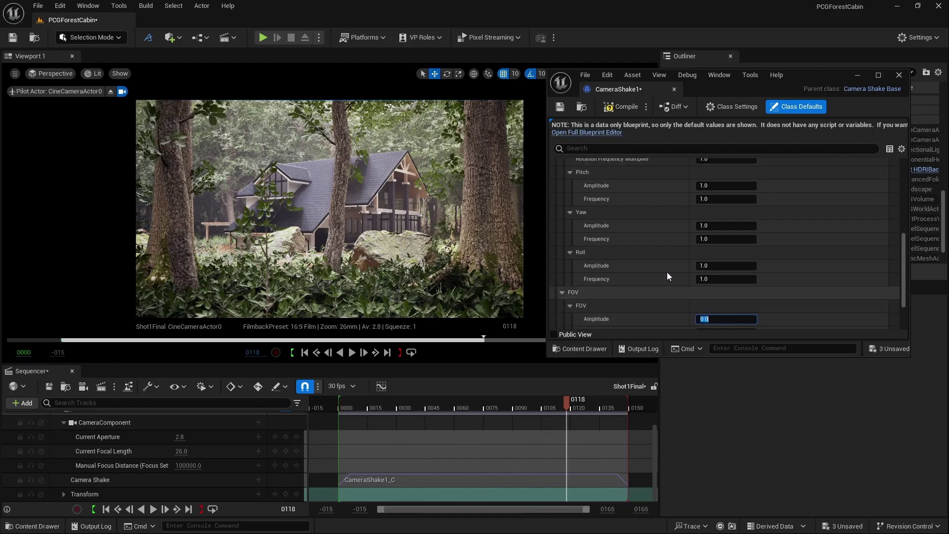
pyautogui.click(621, 107)
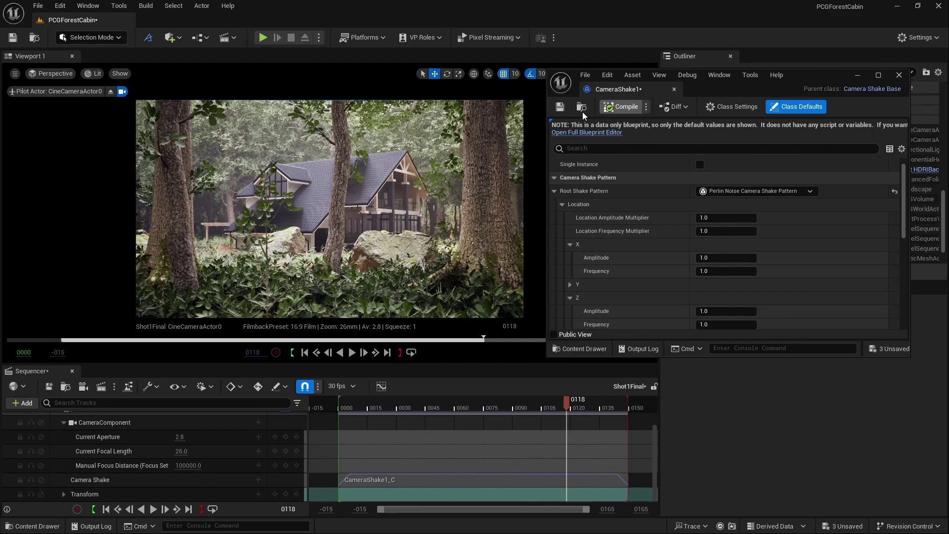
pyautogui.click(560, 107)
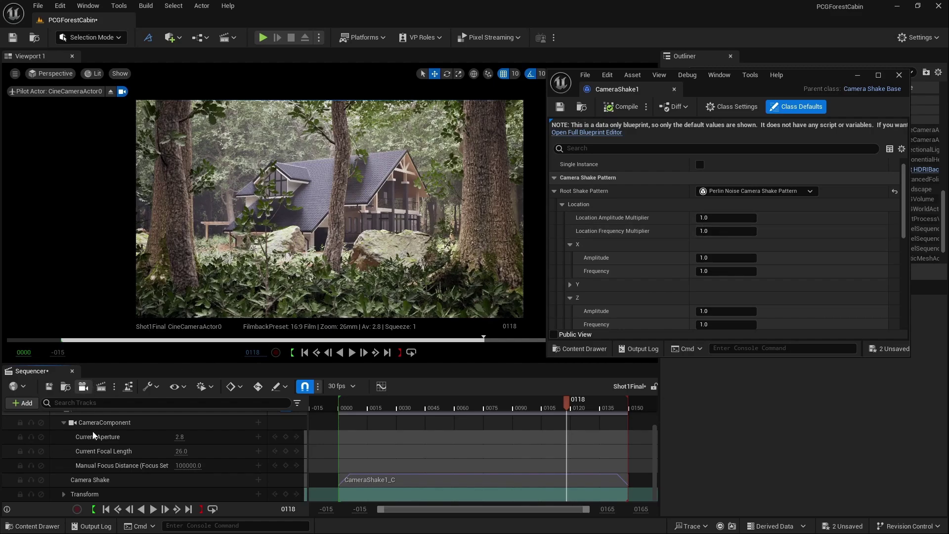
# Step: Replay the cabin sequence from the start to check the shake without FOV change, pause it, and return the playhead to frame 0000
pyautogui.click(106, 509)
pyautogui.click(153, 509)
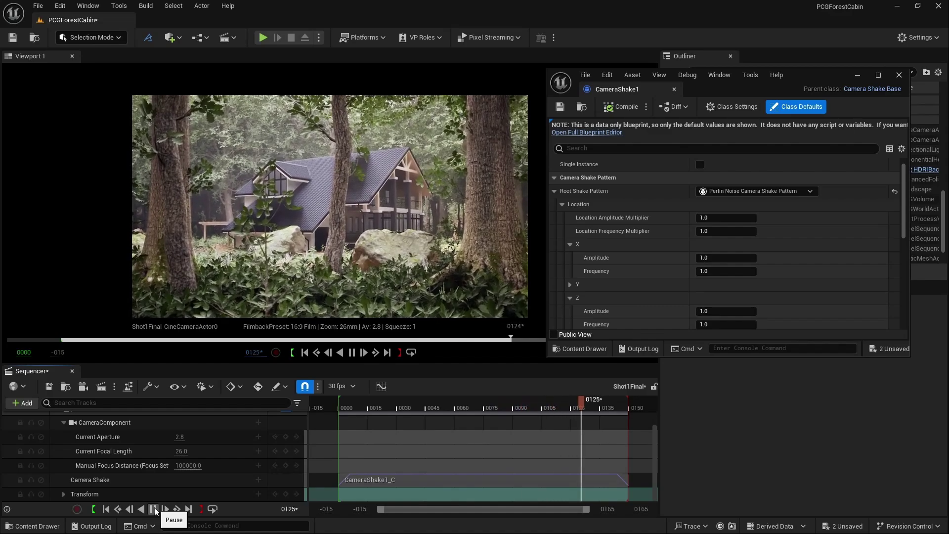
pyautogui.click(154, 509)
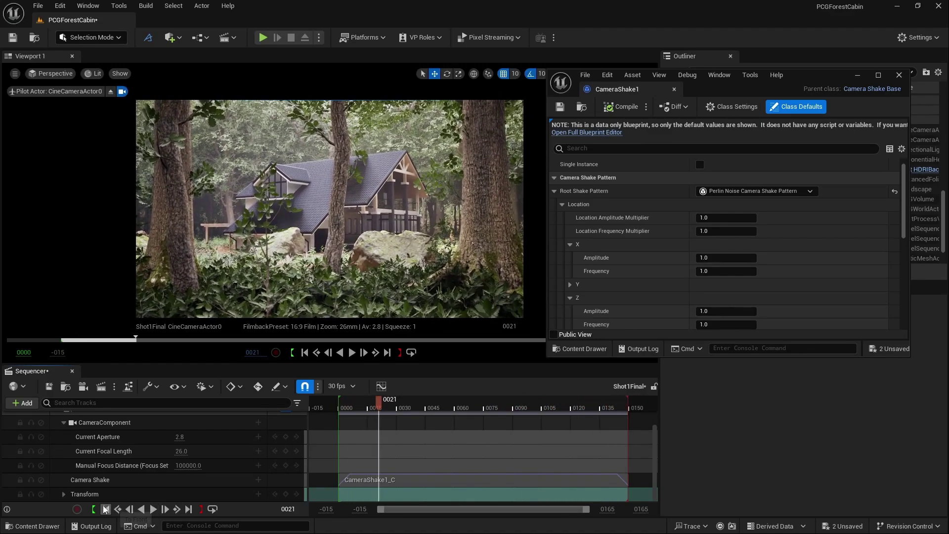
pyautogui.click(106, 509)
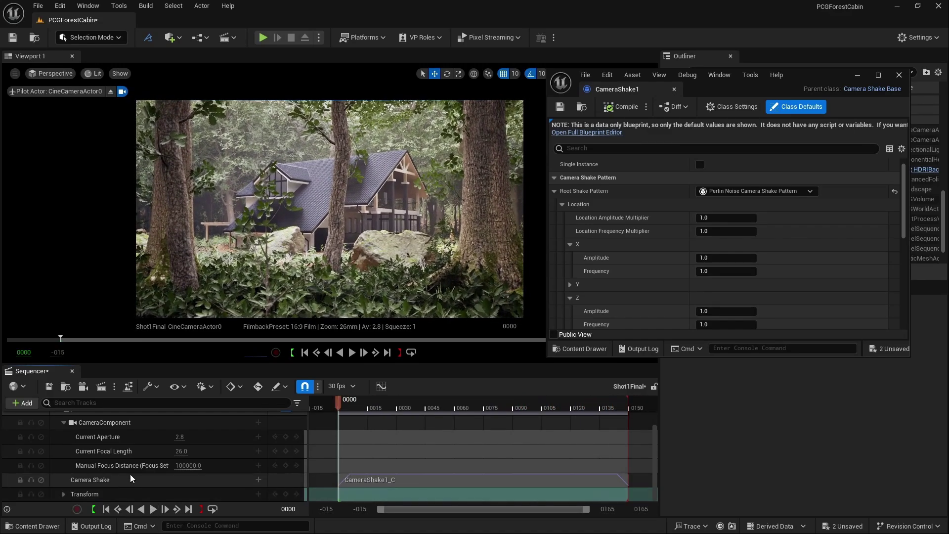
# Step: Key the camera's Transform at frame 0000, move the camera past the trees toward the cabin at frame 0150, and key that position
pyautogui.click(285, 494)
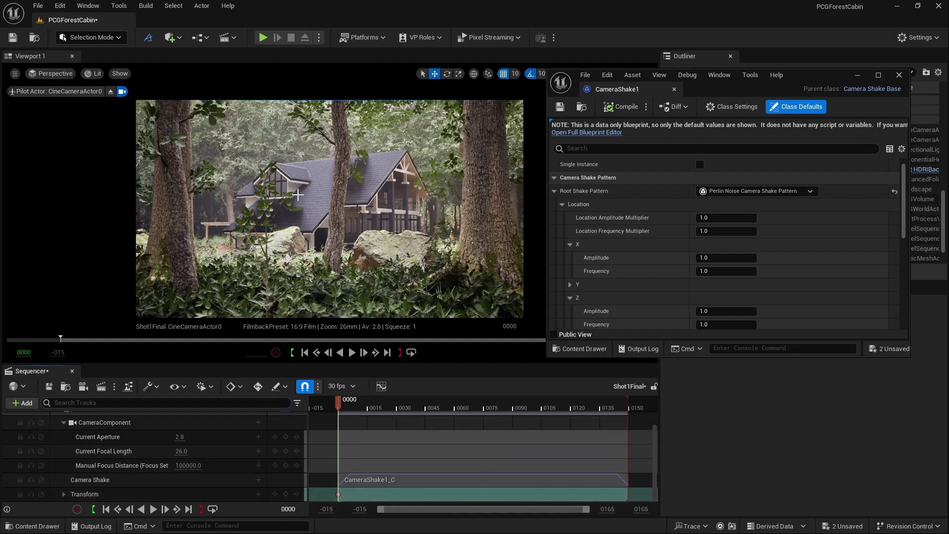
pyautogui.moveTo(298, 194); pyautogui.dragTo(298, 187, button='right')
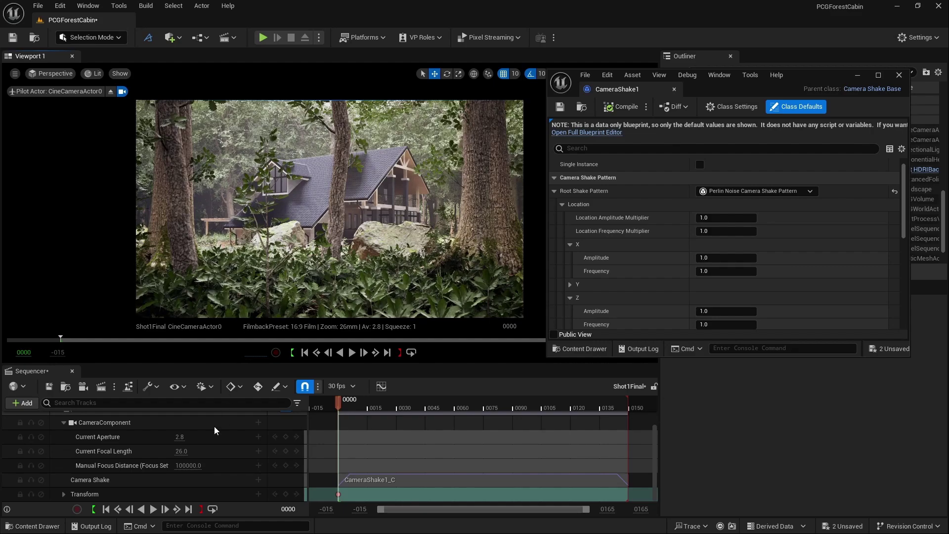
pyautogui.click(176, 509)
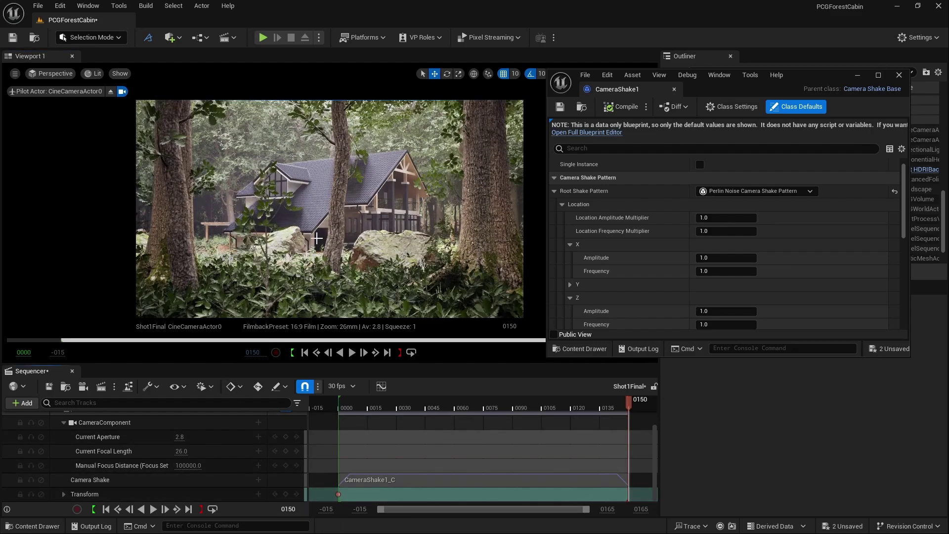
pyautogui.moveTo(310, 221); pyautogui.dragTo(310, 220, button='right')
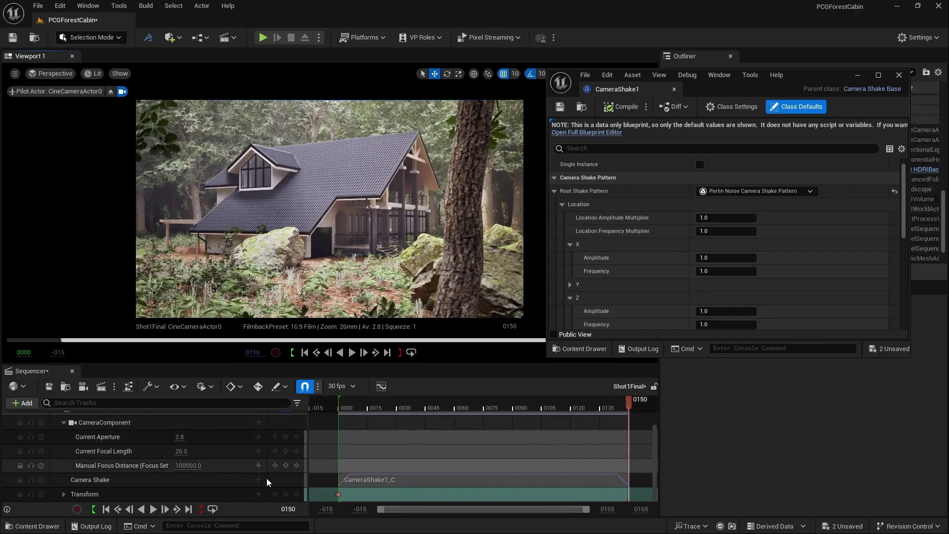
pyautogui.click(284, 494)
pyautogui.click(285, 494)
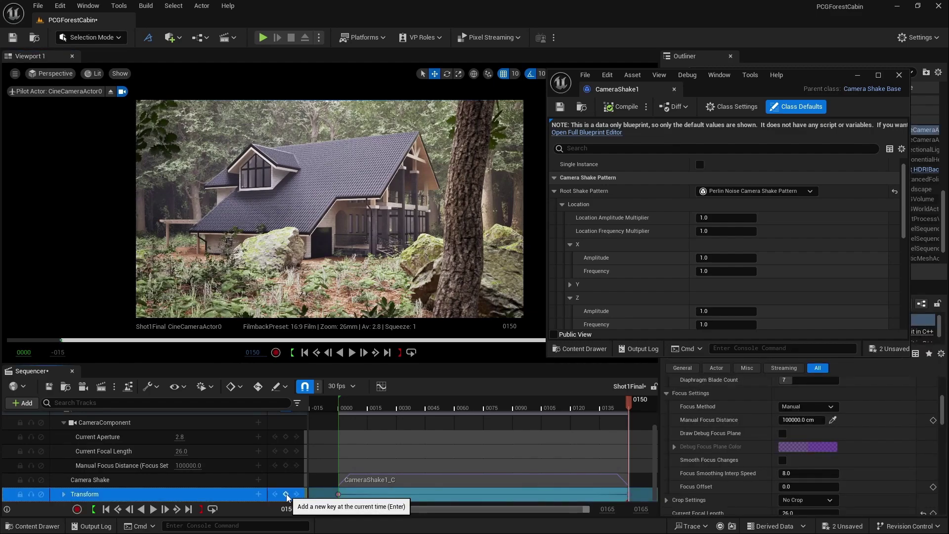
# Step: Play the cabin sequence from the start to check the camera move with the shake, pause it, and return to frame 0000
pyautogui.click(106, 508)
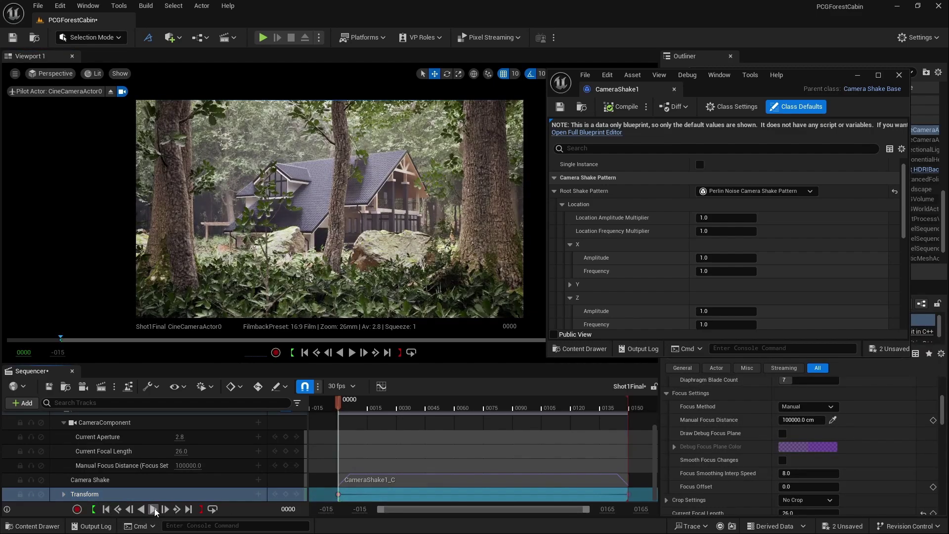
pyautogui.click(153, 508)
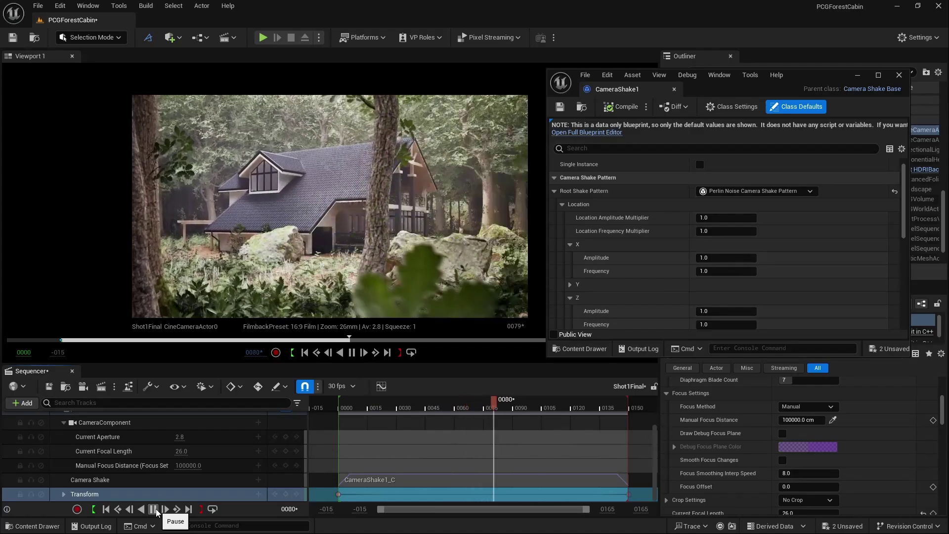
pyautogui.click(153, 509)
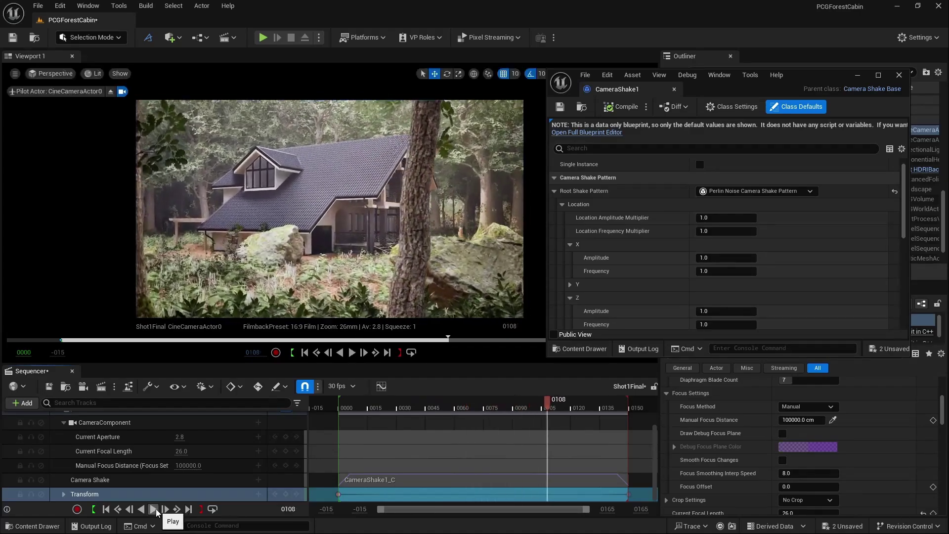
pyautogui.click(105, 509)
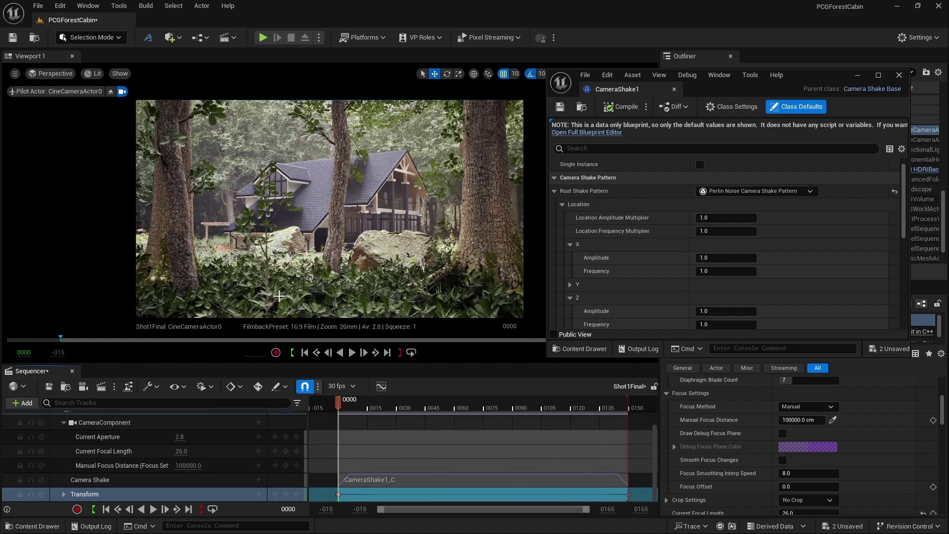
# Step: Shift the camera slightly sideways at frame 0000, update its Transform key, and play the sequence to check the new start
pyautogui.moveTo(294, 239); pyautogui.dragTo(314, 215)
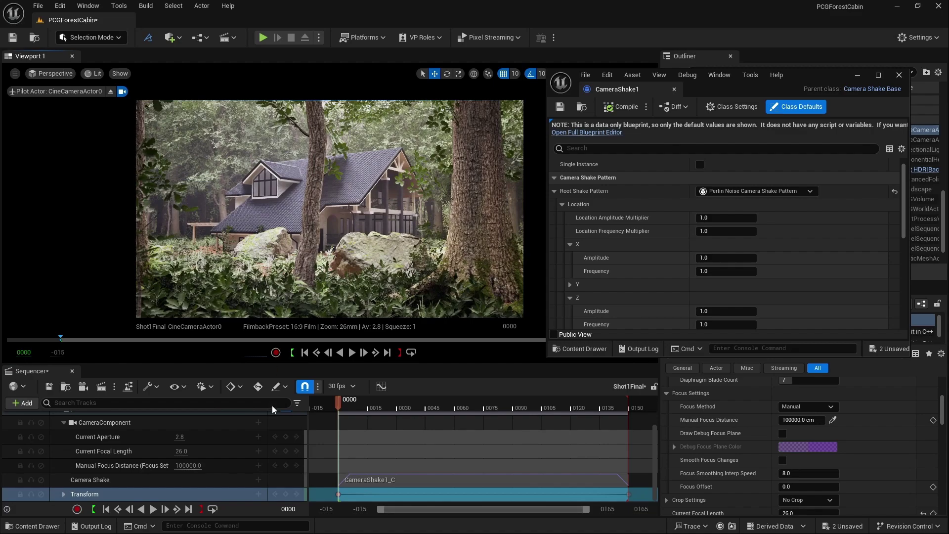
pyautogui.click(277, 490)
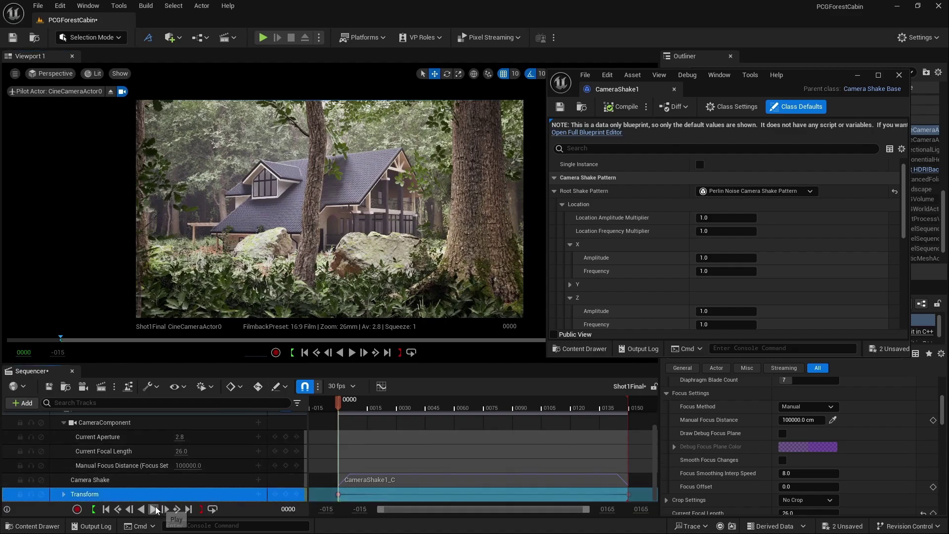
pyautogui.click(154, 509)
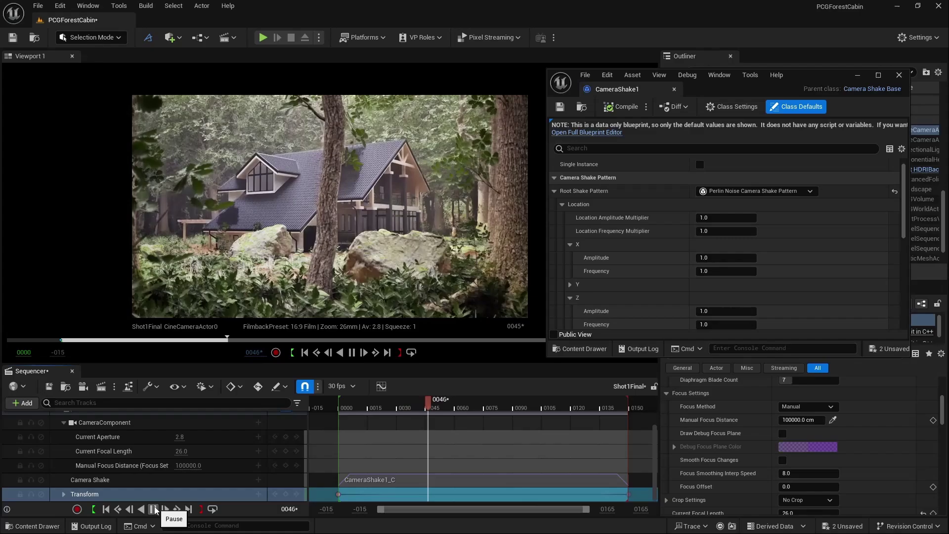
pyautogui.click(154, 509)
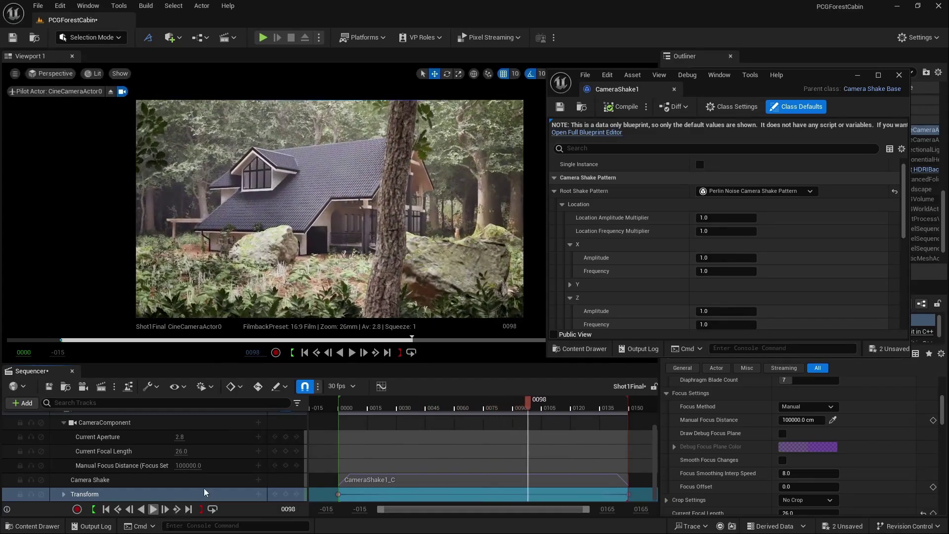
# Step: At frame 0000, move the camera closer to the cabin beyond the nearest trees, key its Transform again, and play the shot
pyautogui.moveTo(528, 403); pyautogui.dragTo(341, 424)
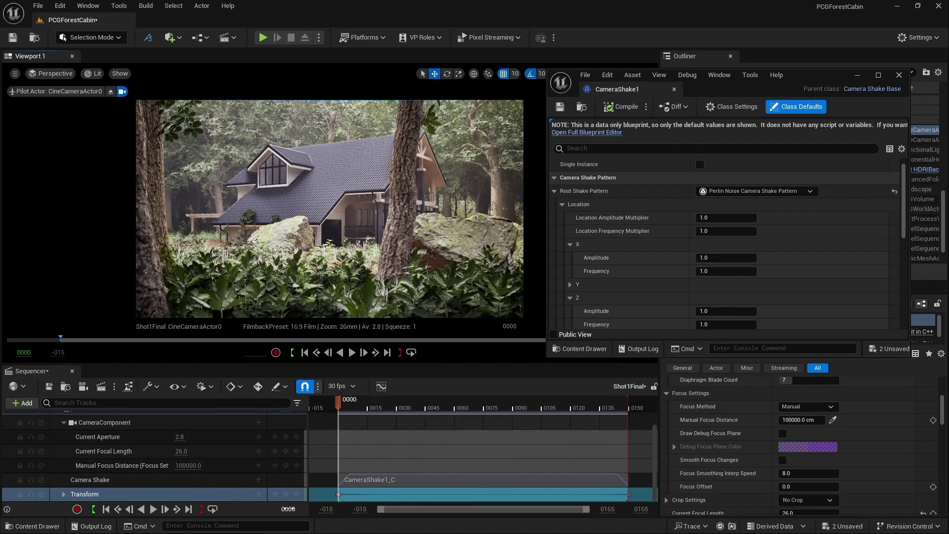
pyautogui.click(285, 495)
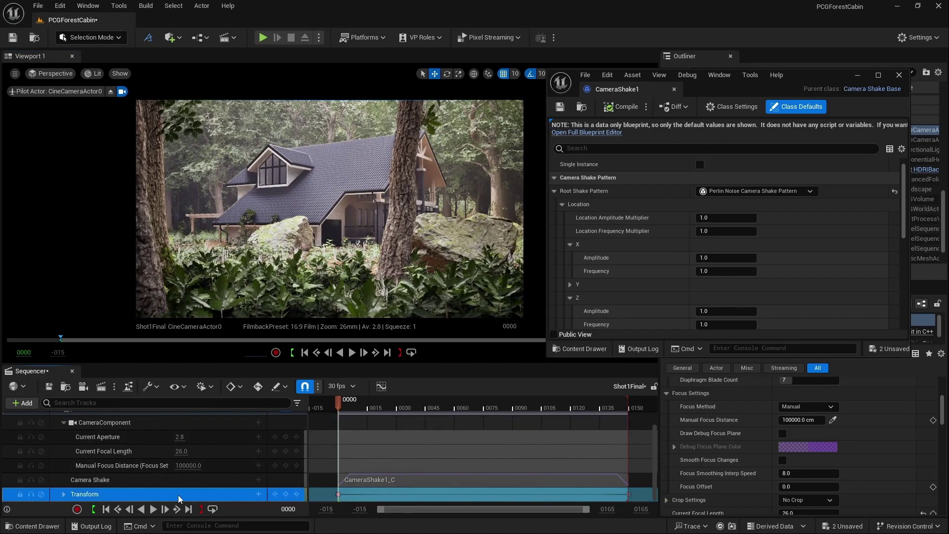
pyautogui.click(153, 509)
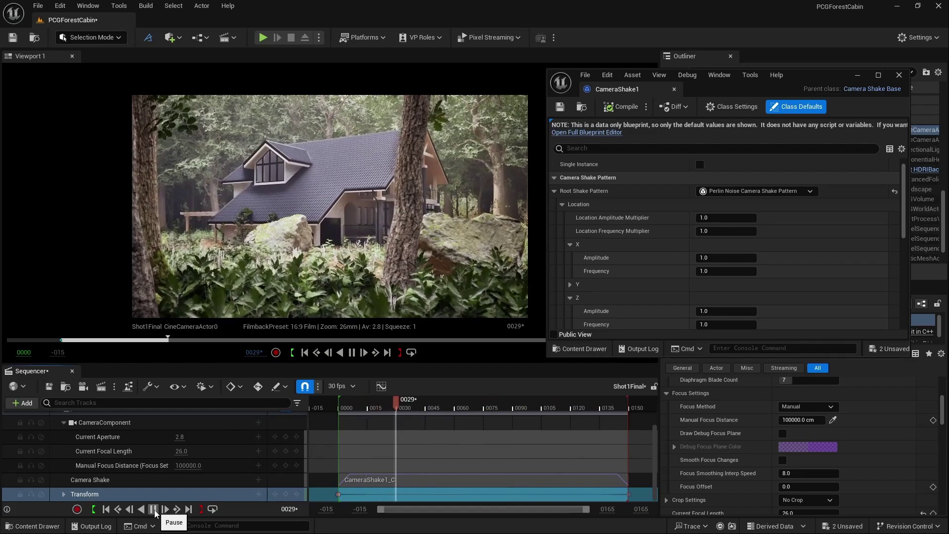
pyautogui.click(153, 509)
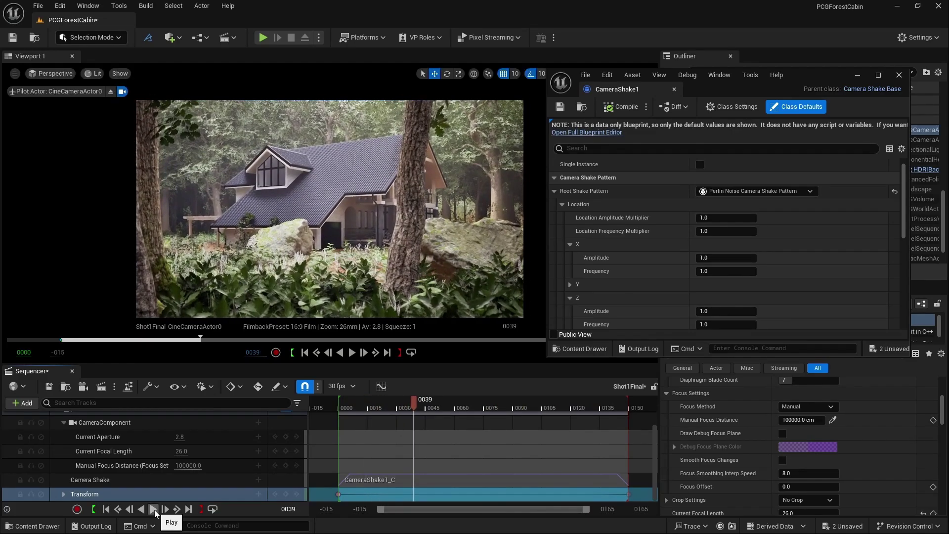
# Step: Reframe the camera slightly at frame 0149, key its Transform, and play the sequence from the start to review the movement
pyautogui.click(189, 509)
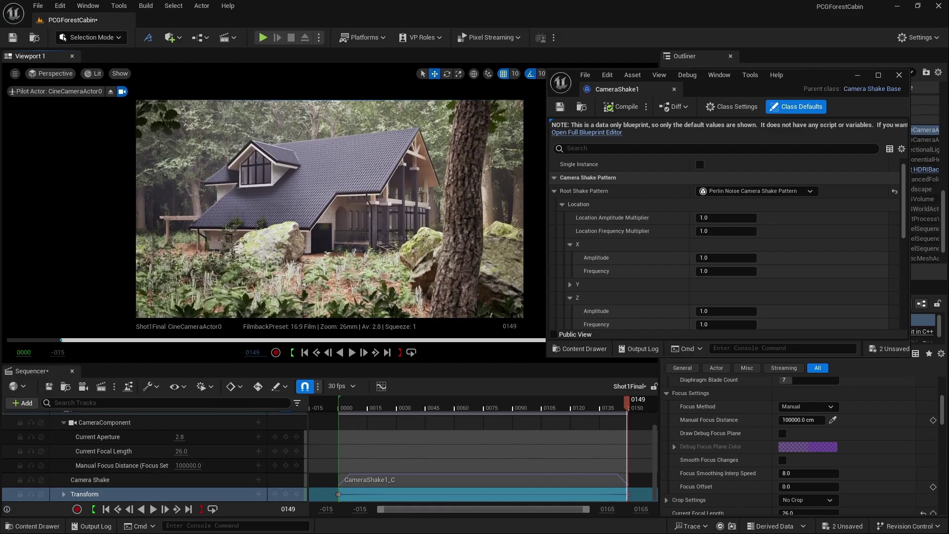
pyautogui.click(286, 494)
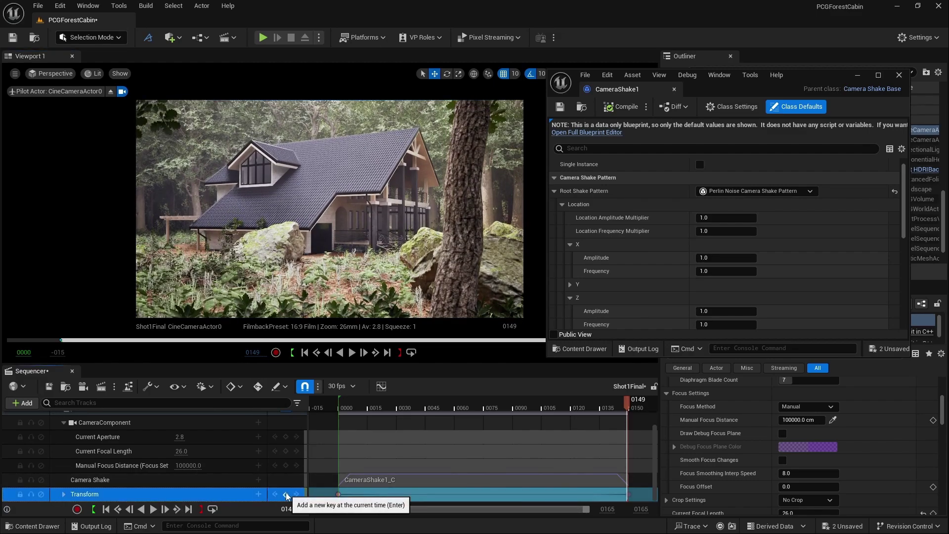
pyautogui.click(108, 509)
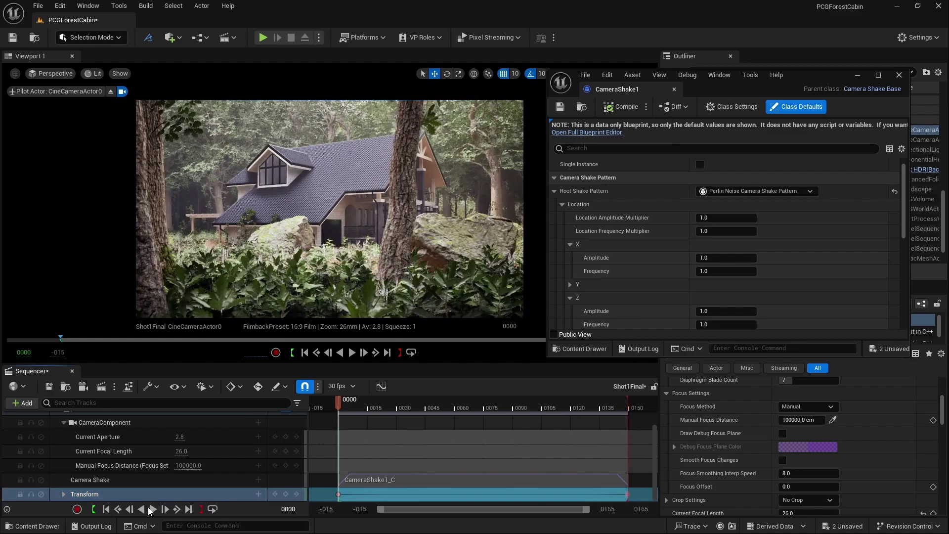
pyautogui.click(153, 510)
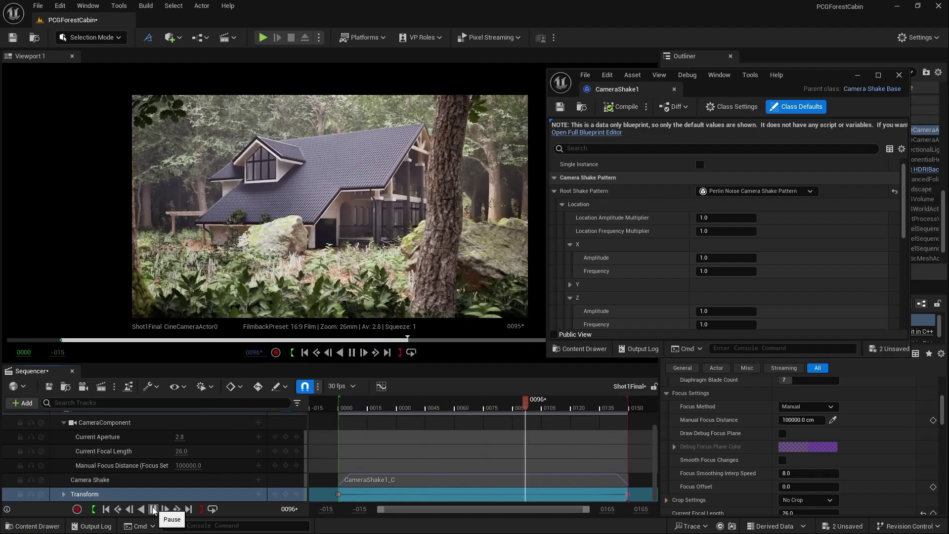
pyautogui.click(154, 509)
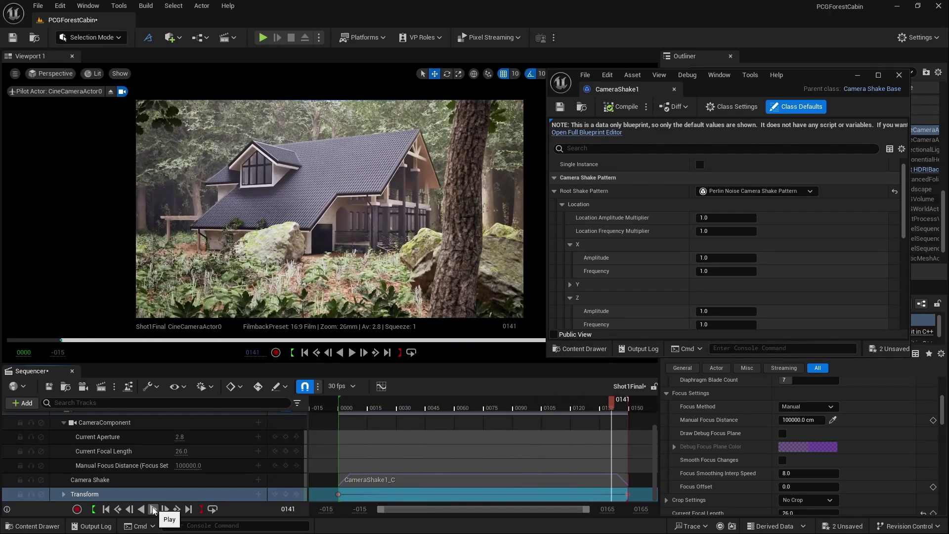
pyautogui.click(153, 510)
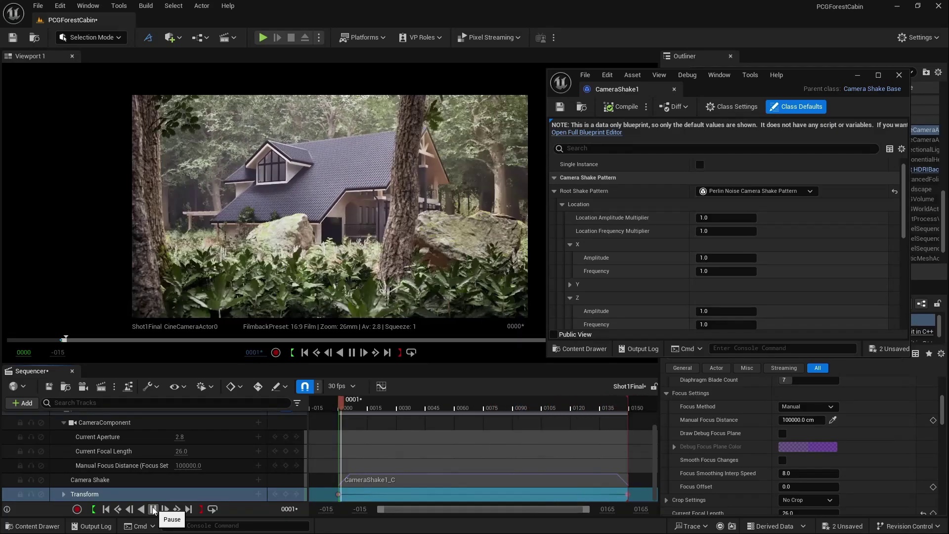
pyautogui.click(154, 510)
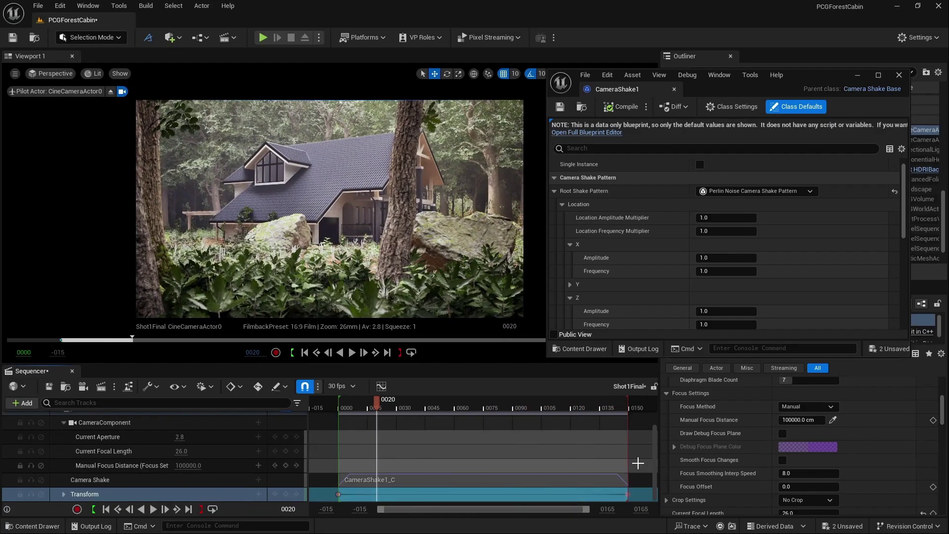
# Step: Remove the older Transform key at frame 0150, keeping the newer end framing, and replay the sequence from frame 0000
pyautogui.moveTo(383, 509); pyautogui.dragTo(542, 509)
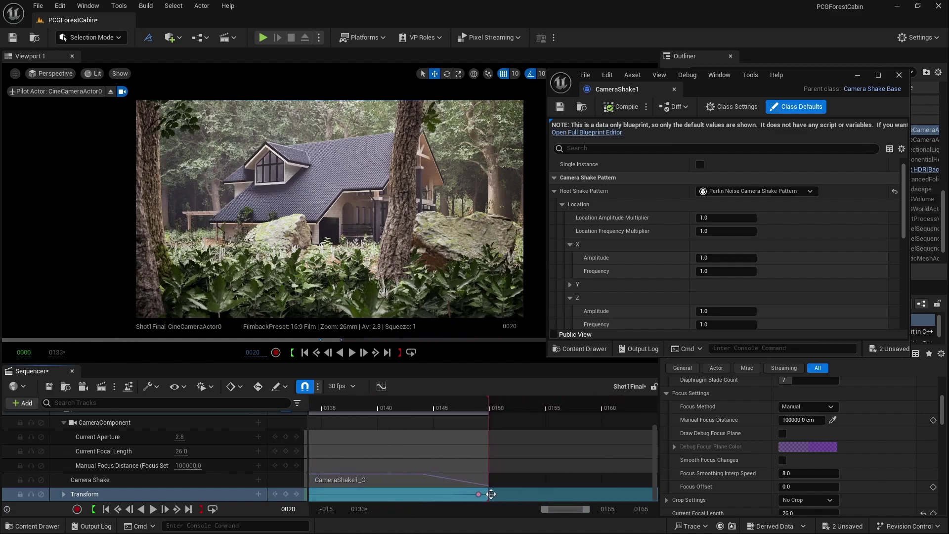
pyautogui.click(489, 494)
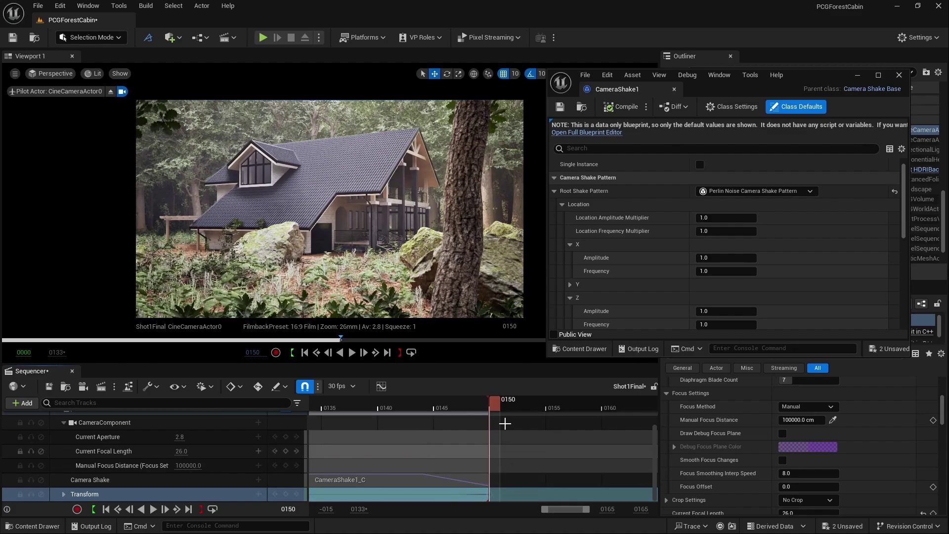
pyautogui.click(106, 508)
pyautogui.moveTo(542, 508); pyautogui.dragTo(366, 506)
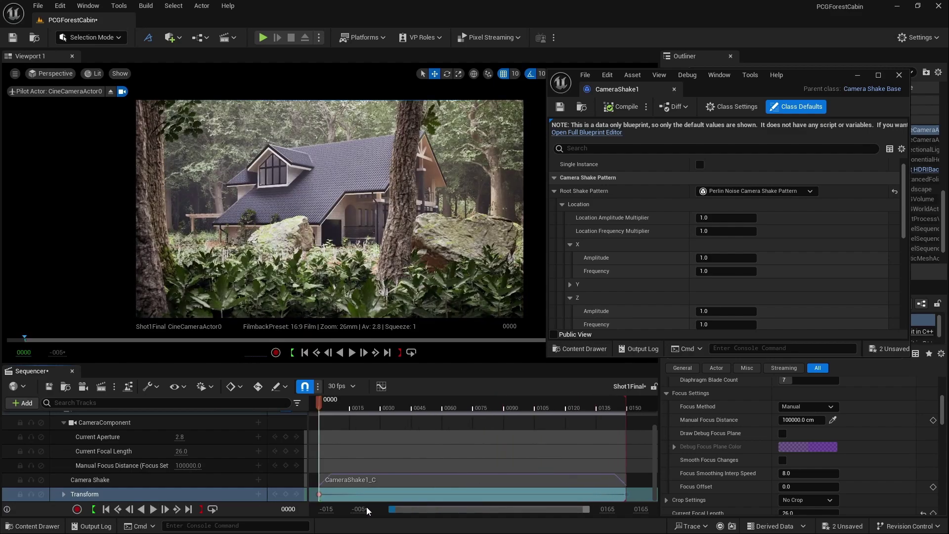
pyautogui.click(151, 511)
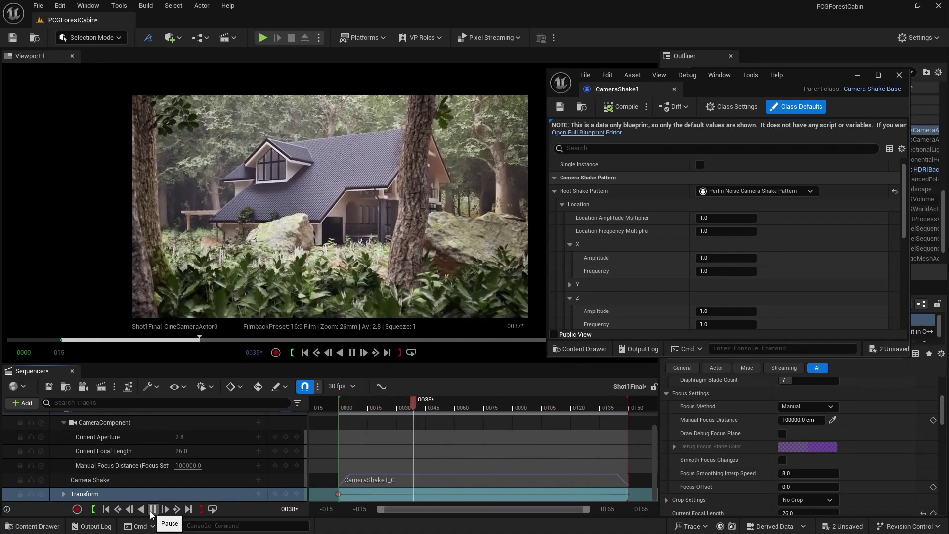
pyautogui.click(153, 509)
# Step: Set CameraShake1's Rotation Amplitude Multiplier to 1.0, then compile and save the Blueprint
pyautogui.scroll(-5, 665, 224)
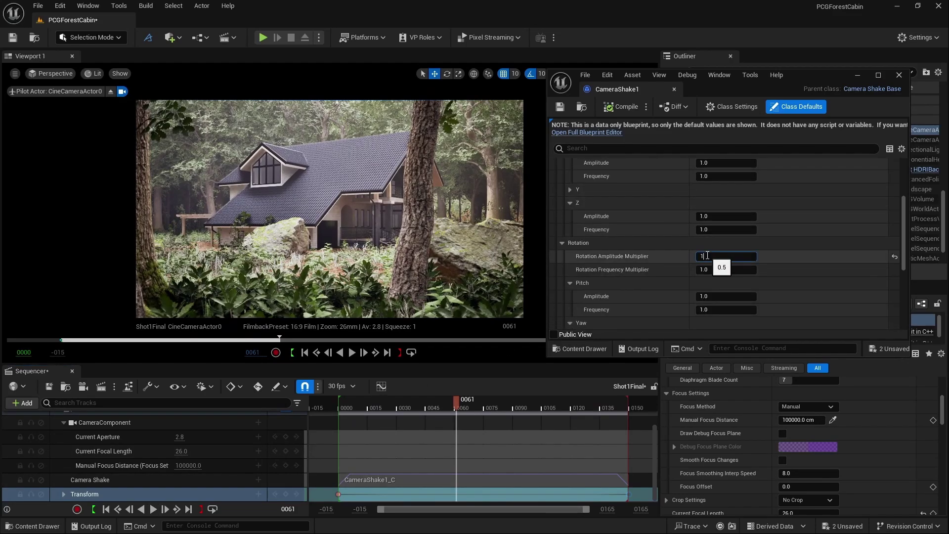
pyautogui.click(607, 107)
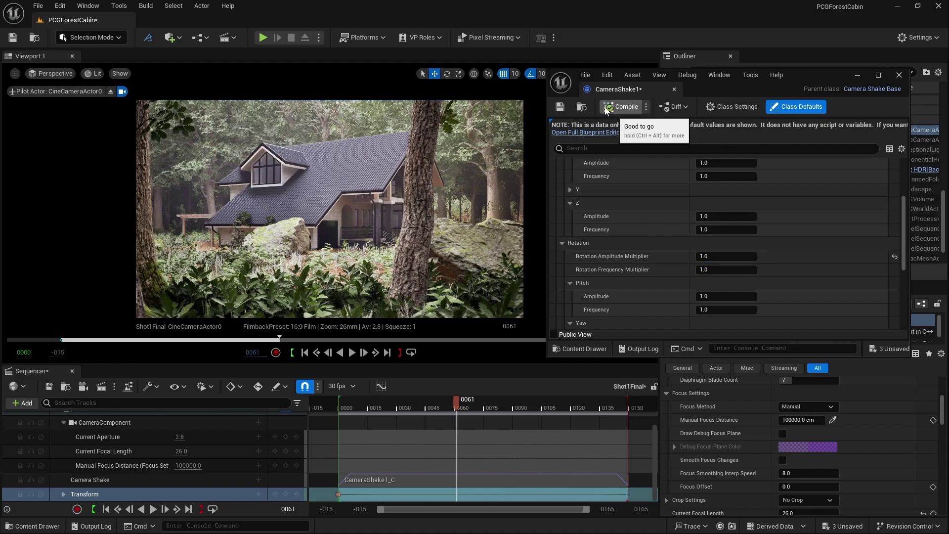
pyautogui.click(560, 107)
# Step: Replay the shot from frame 0000 to check the stronger rotation shake, and pause it
pyautogui.click(106, 509)
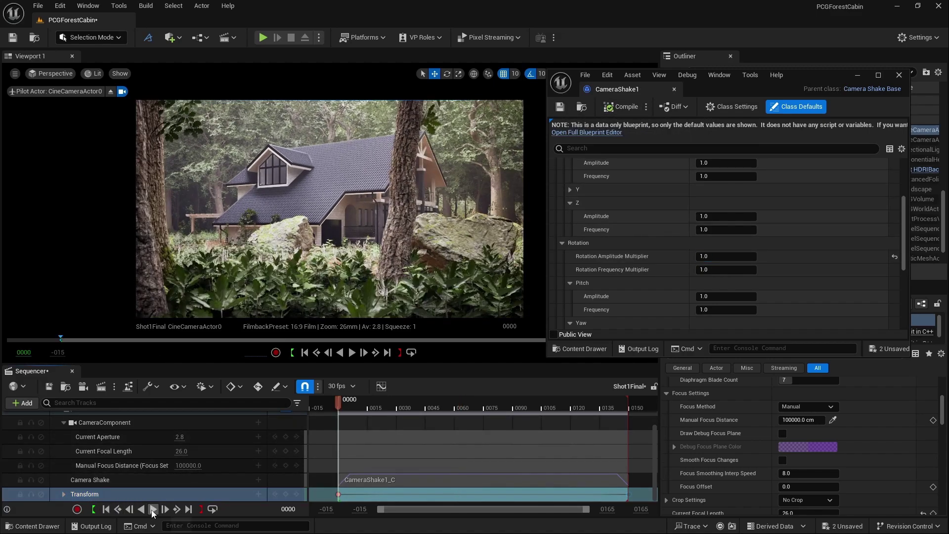
pyautogui.click(152, 512)
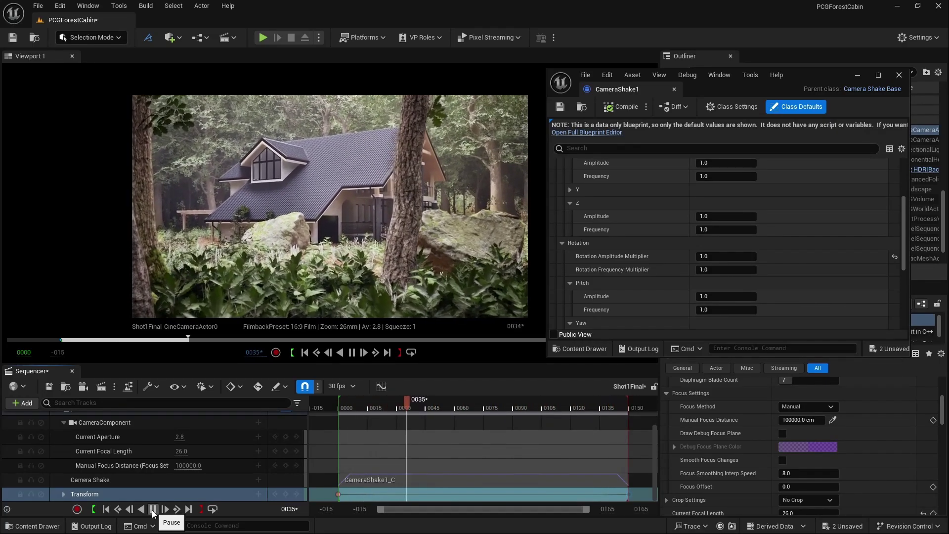
pyautogui.click(153, 509)
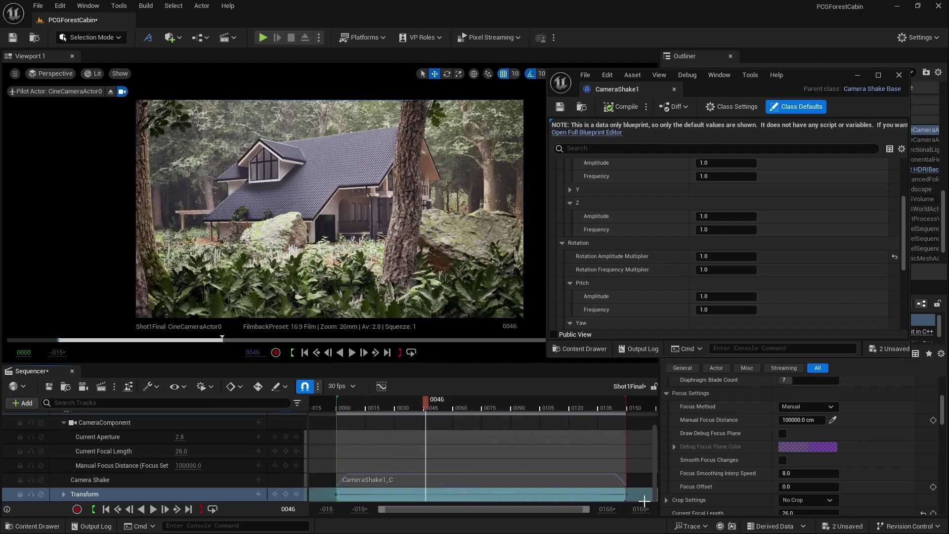
# Step: Select the camera's Transform keys at the start and end of the shot and set their interpolation to Linear
pyautogui.rightClick(625, 495)
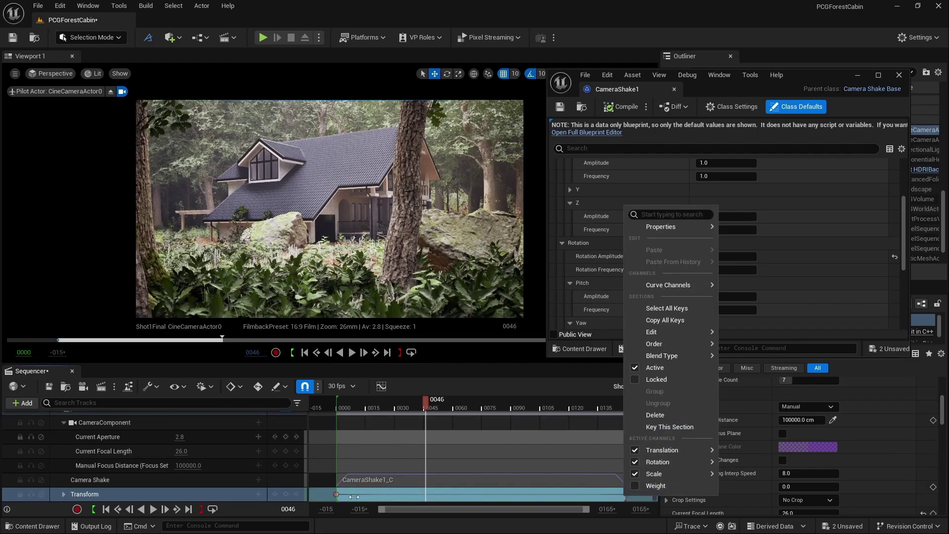
pyautogui.click(335, 496)
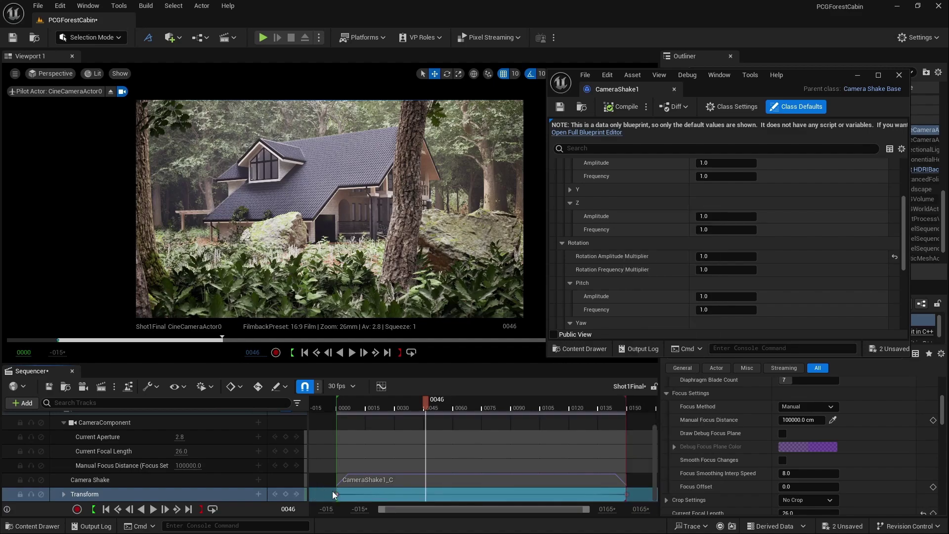
pyautogui.moveTo(639, 500); pyautogui.dragTo(407, 505)
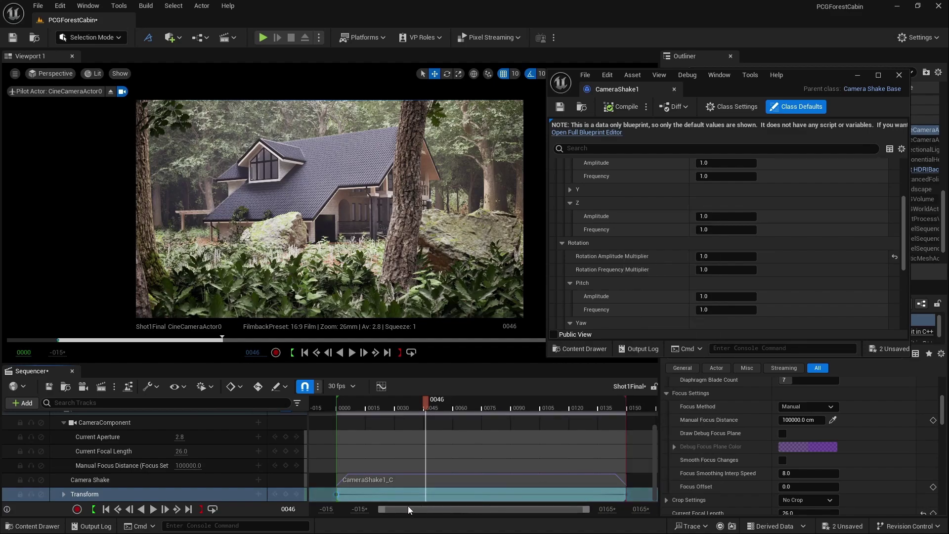
pyautogui.rightClick(335, 494)
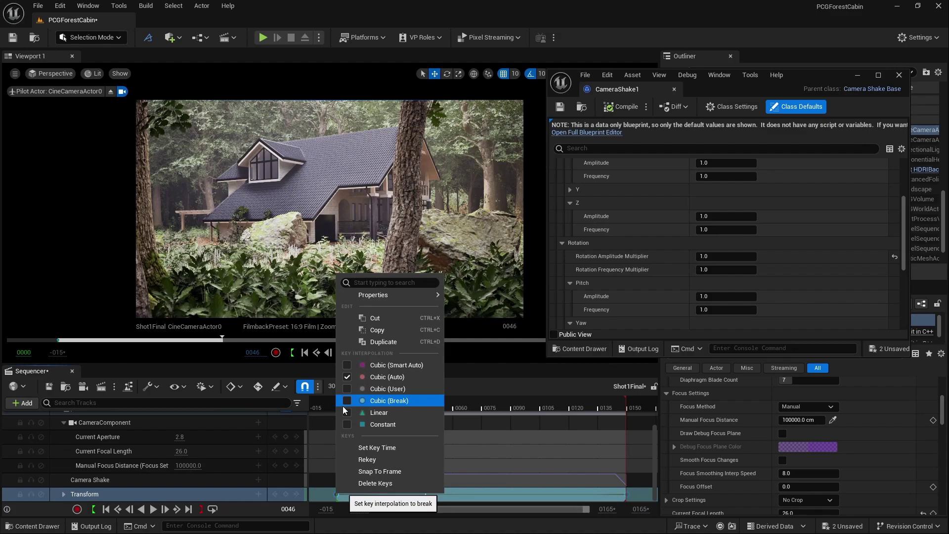
pyautogui.click(347, 412)
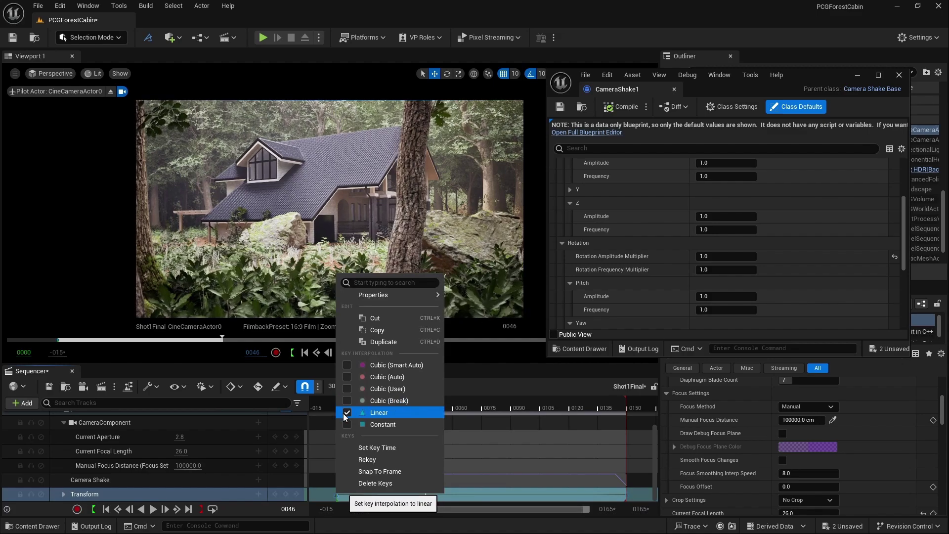
# Step: Play the shot from frame 0000 to check the linear camera move, and pause it
pyautogui.click(105, 509)
pyautogui.click(153, 509)
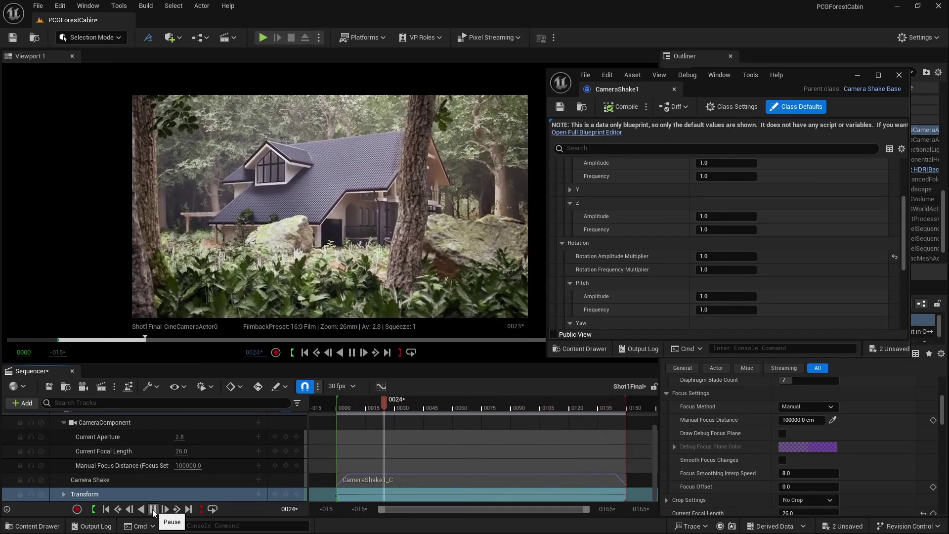
pyautogui.click(153, 509)
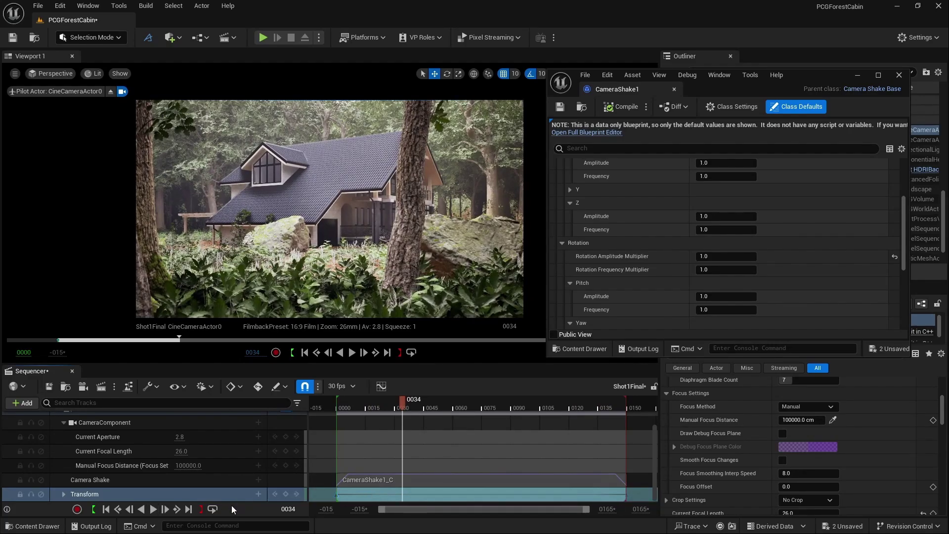
# Step: Compare the start and end framings, push the camera slightly closer to the cabin at frame 0150, and update its Transform key there
pyautogui.click(177, 509)
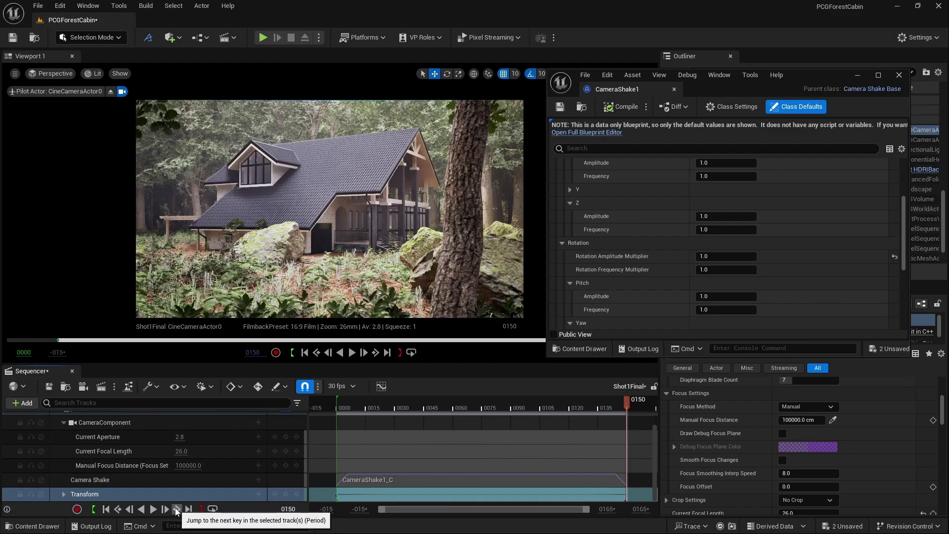
pyautogui.click(177, 509)
pyautogui.click(177, 509)
pyautogui.click(177, 509)
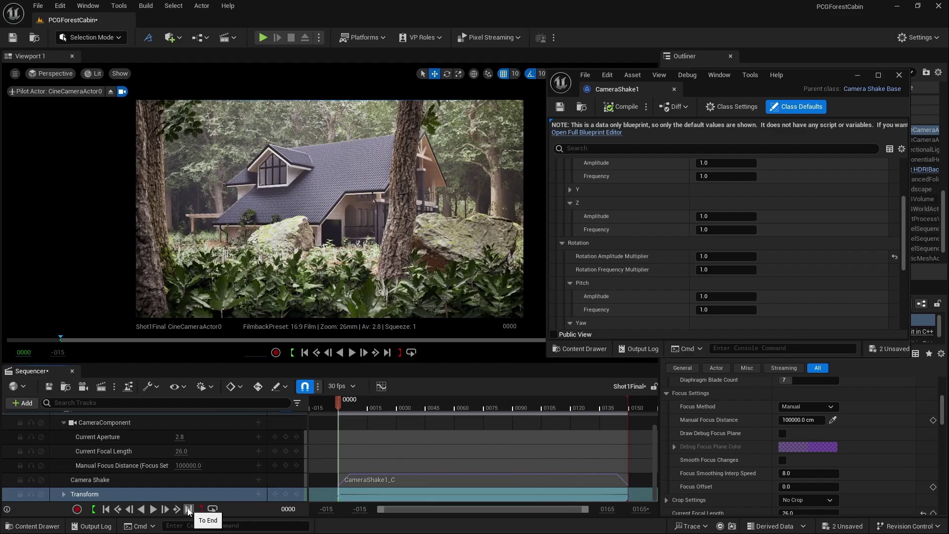
pyautogui.click(188, 509)
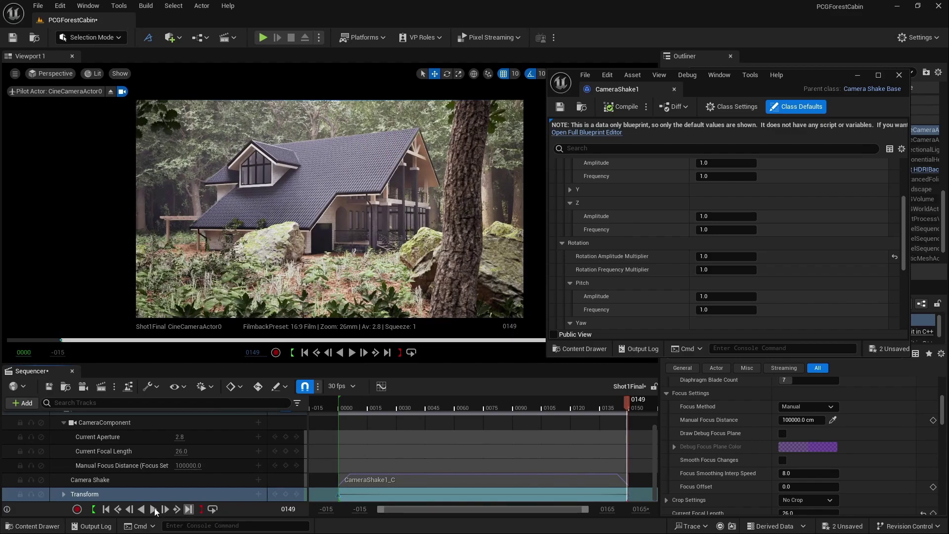
pyautogui.click(106, 508)
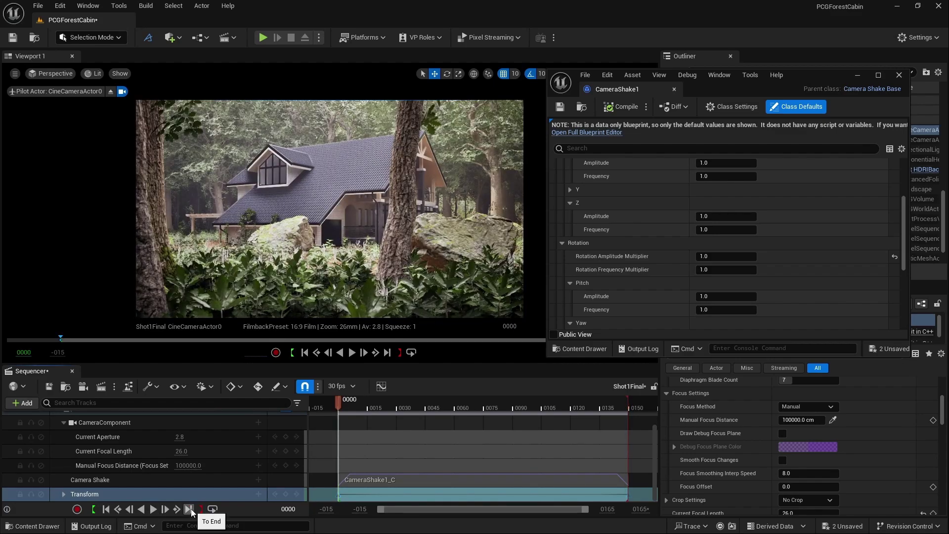
pyautogui.click(190, 510)
pyautogui.click(177, 509)
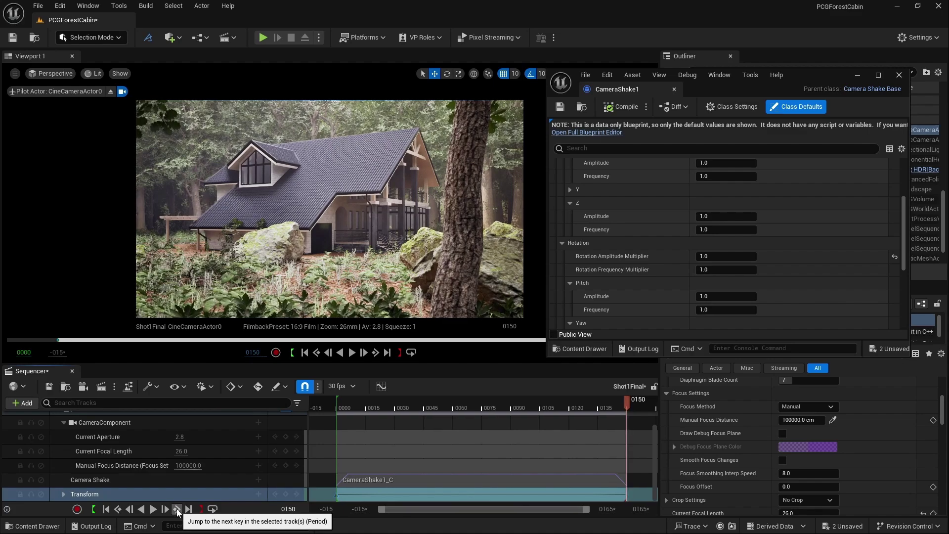
pyautogui.click(176, 509)
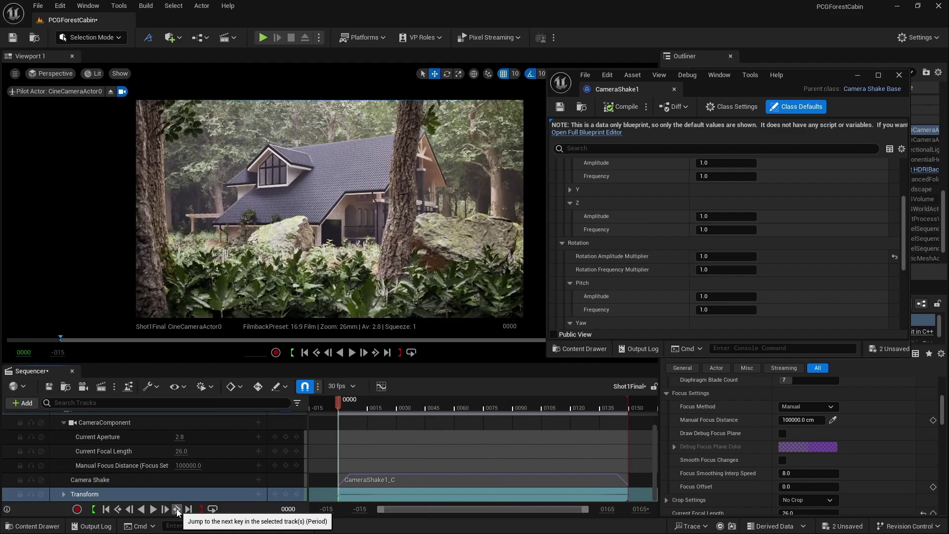
pyautogui.click(177, 509)
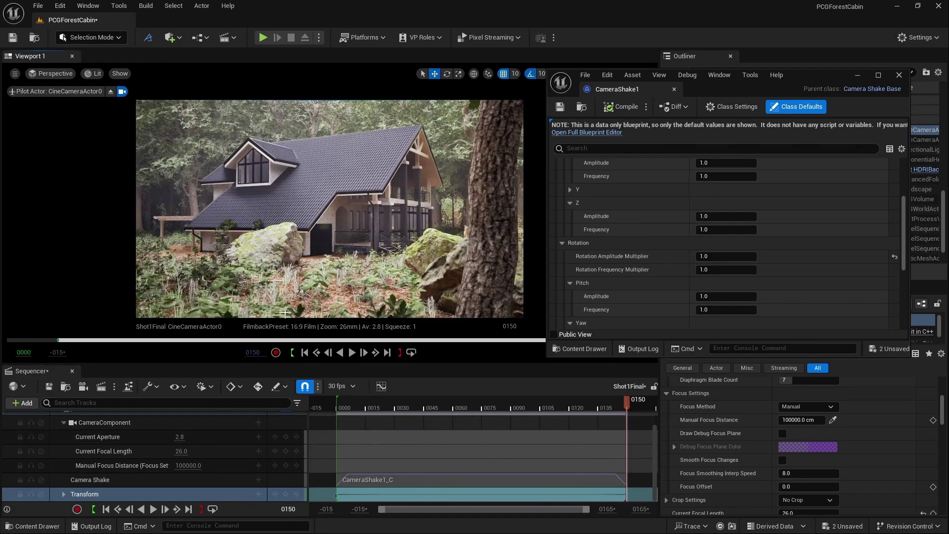
pyautogui.click(285, 495)
# Step: Play the sequence from frame 0000 and review the combined push-in and camera shake in a full-screen viewport
pyautogui.click(106, 508)
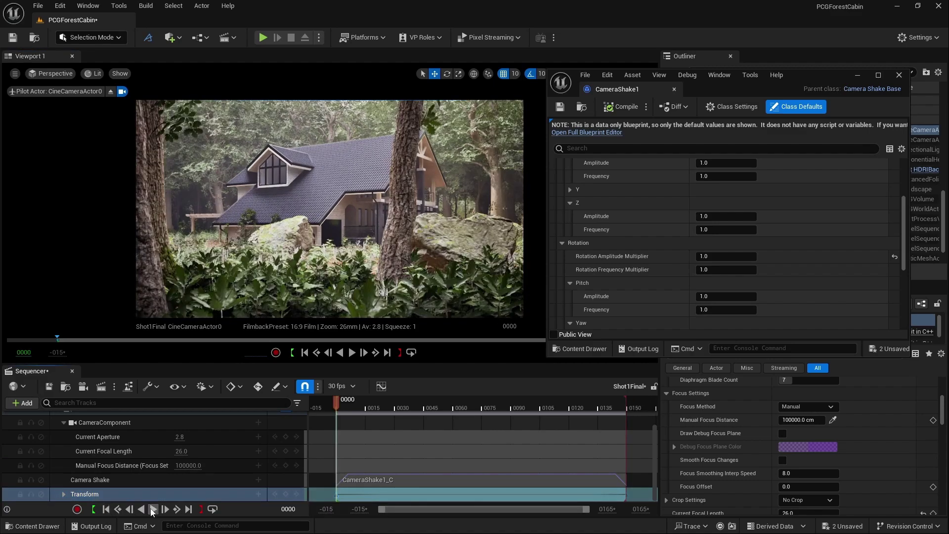
pyautogui.click(153, 509)
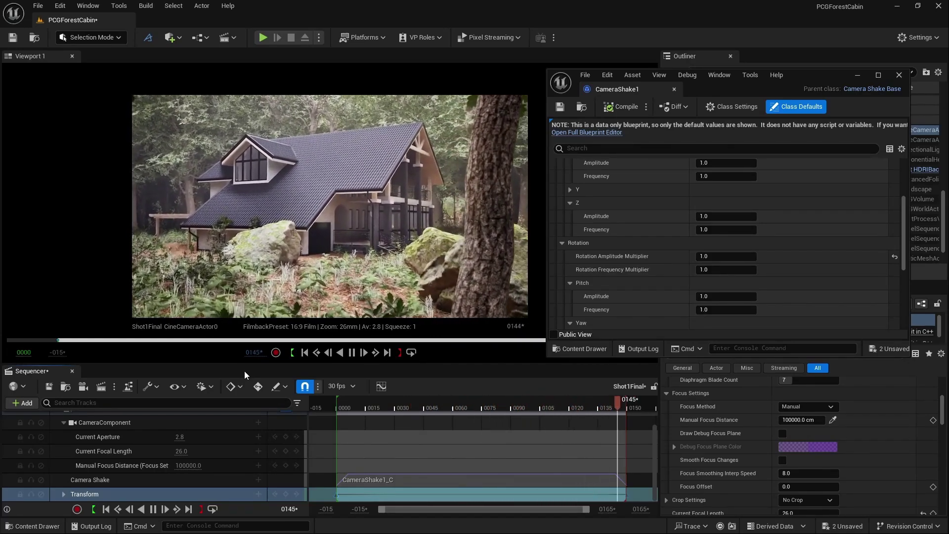
pyautogui.press('F11')
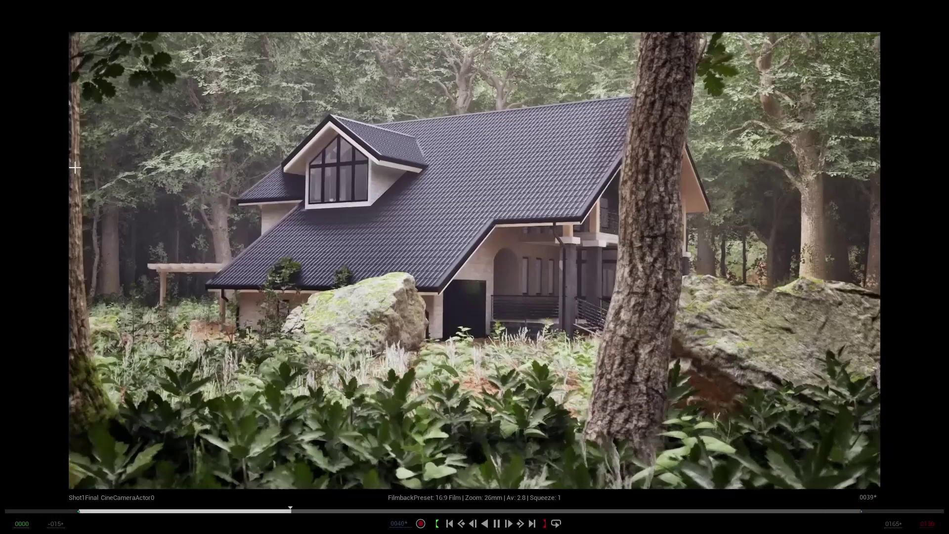